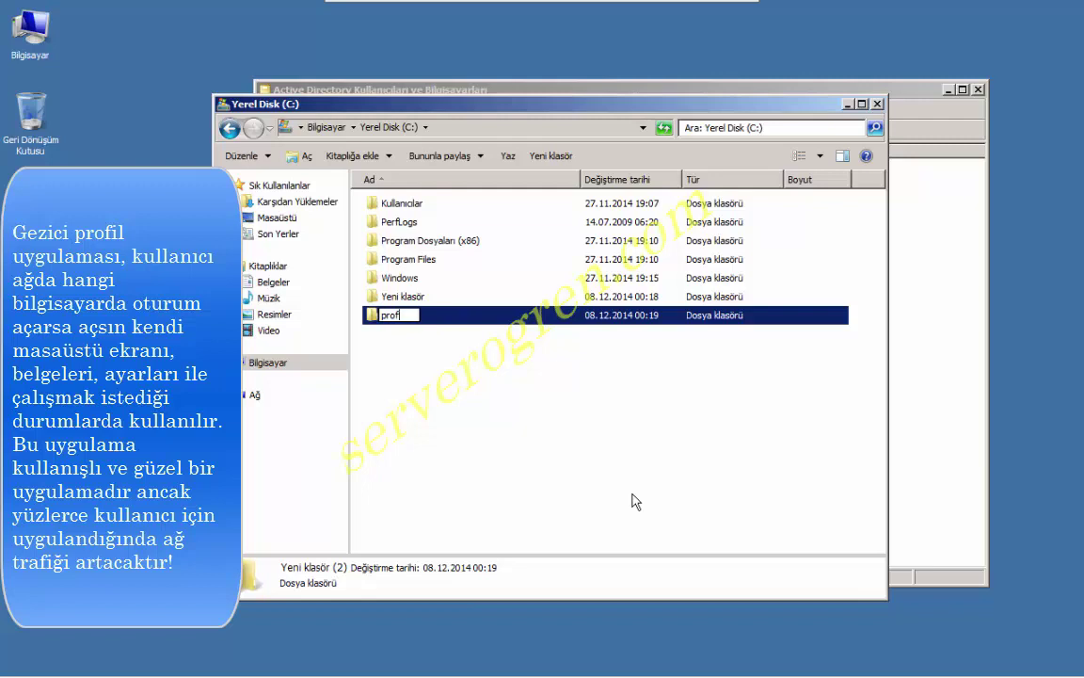
Name the new folder on C:\ 'profil' and select it.
text(il)
click(550, 467)
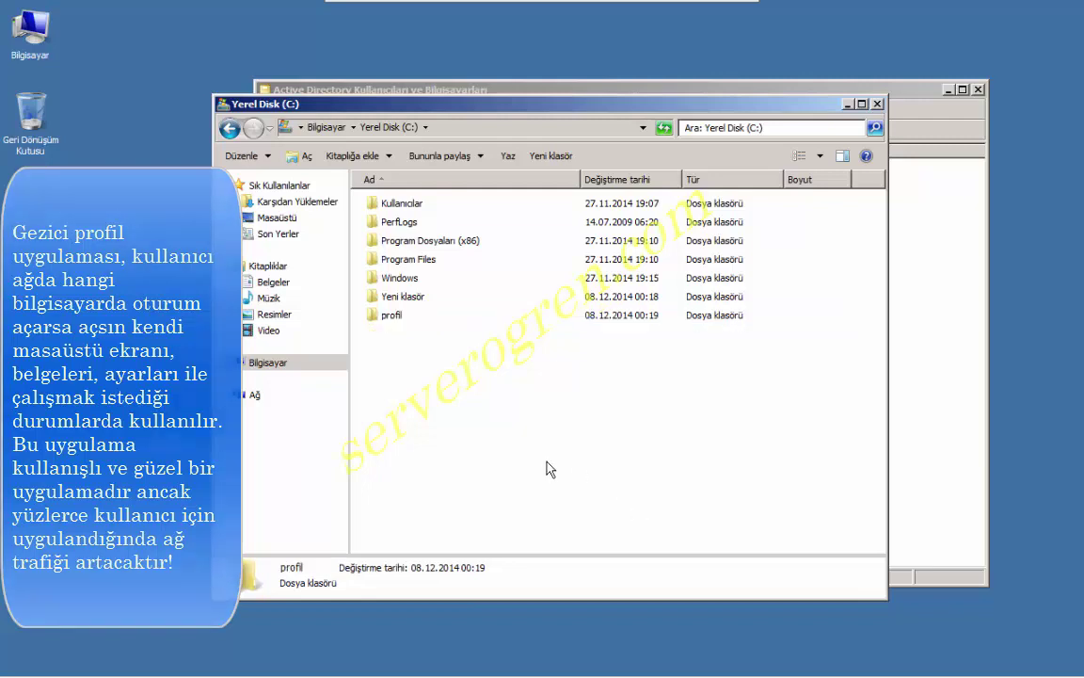
click(440, 322)
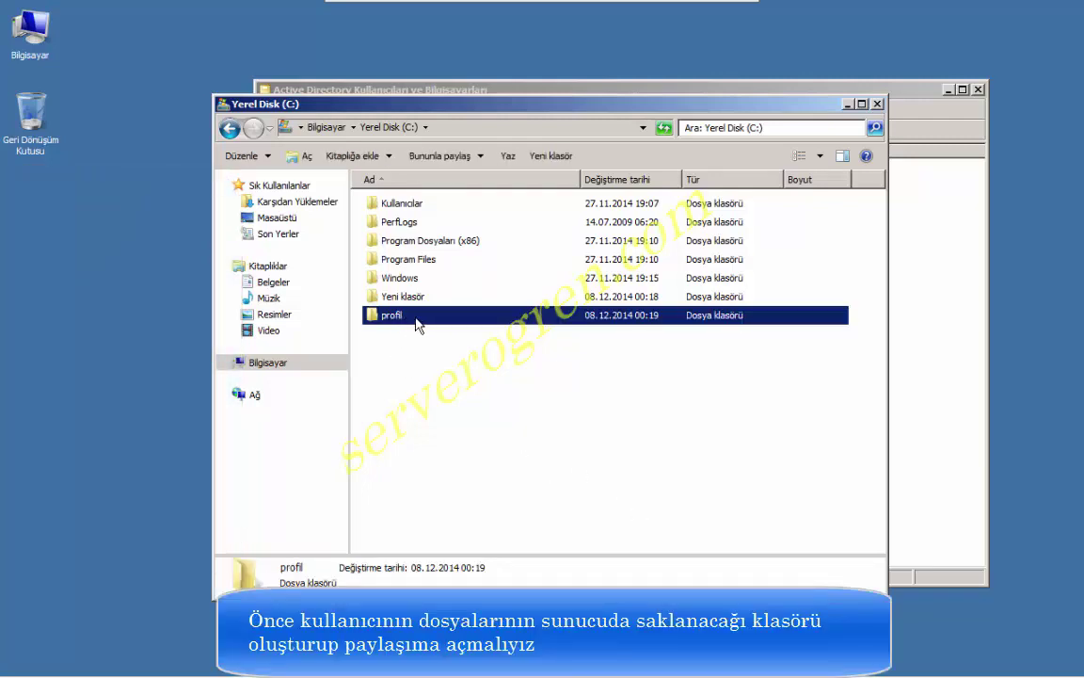
Share the profil folder with specific people as \\SERVER\profil and close the confirmation.
right_click(443, 322)
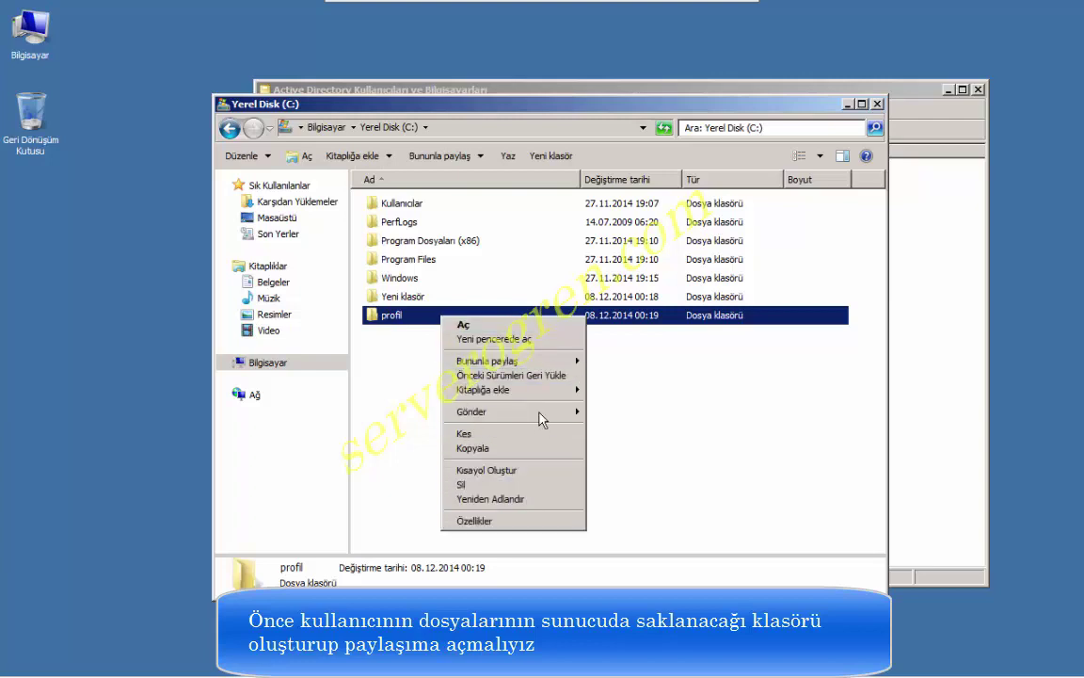
mouse_move(555, 362)
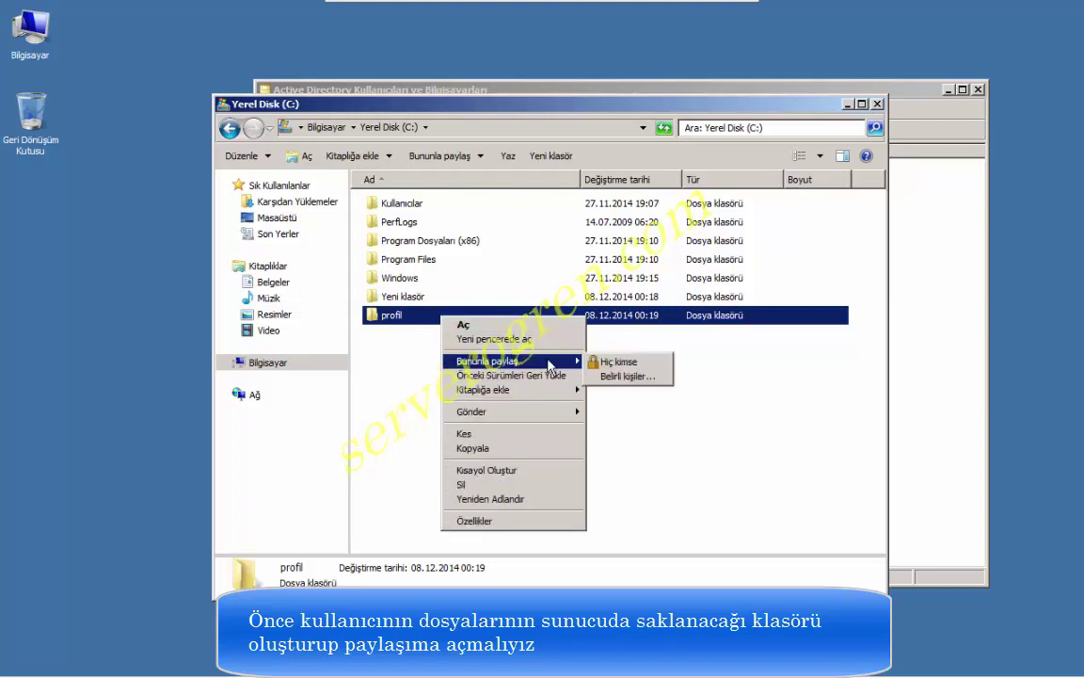
click(624, 376)
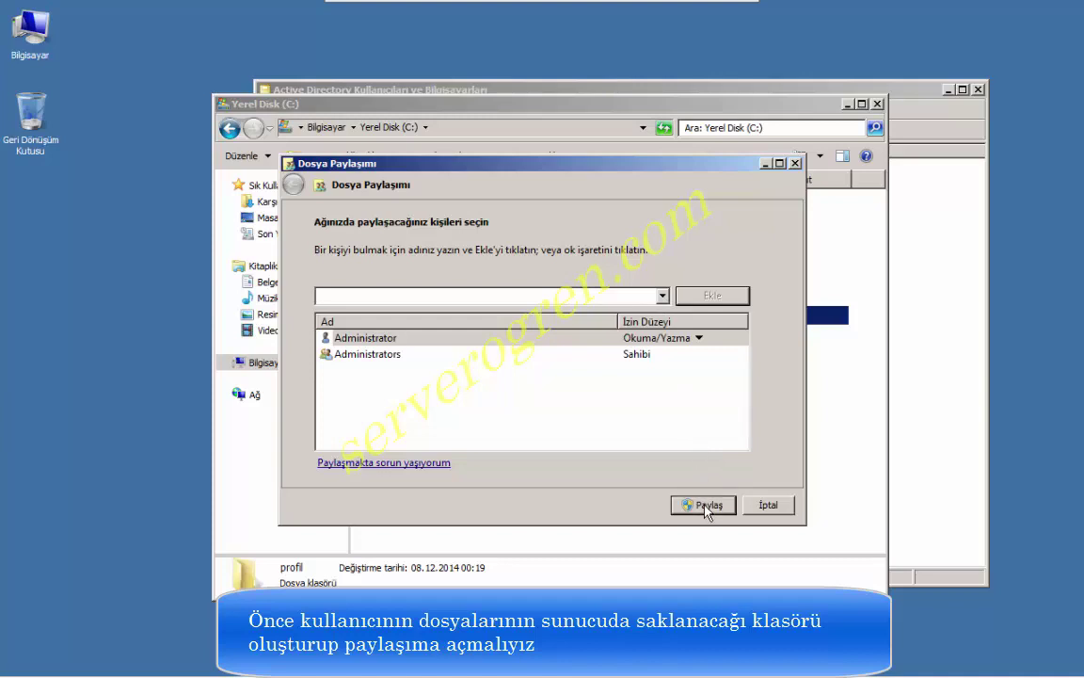
click(707, 506)
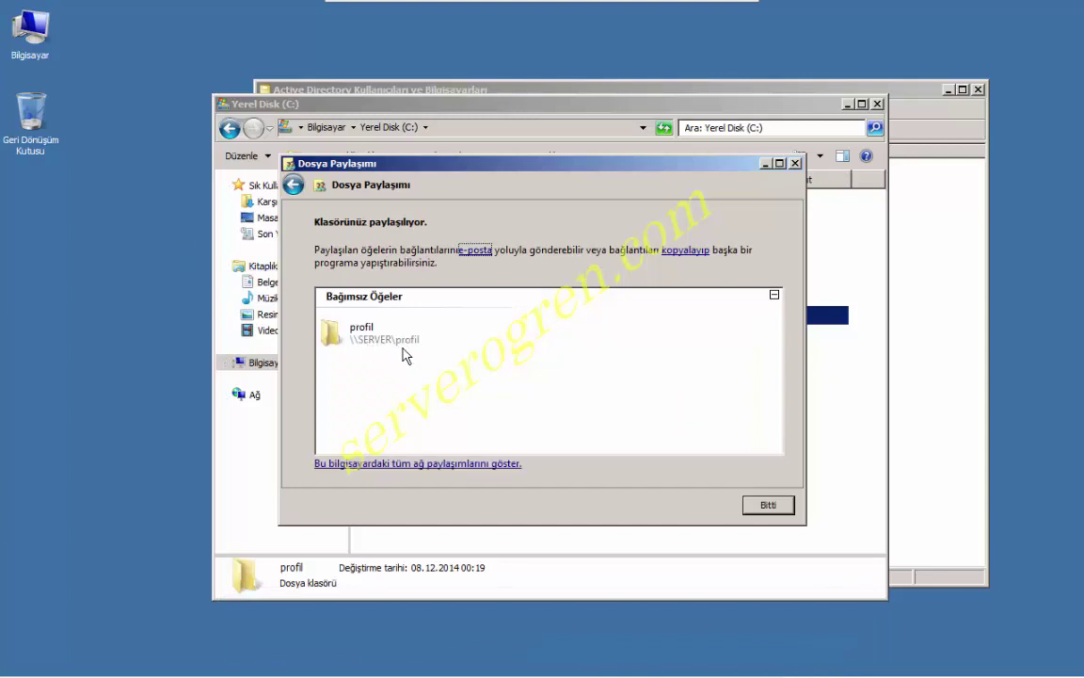
click(768, 505)
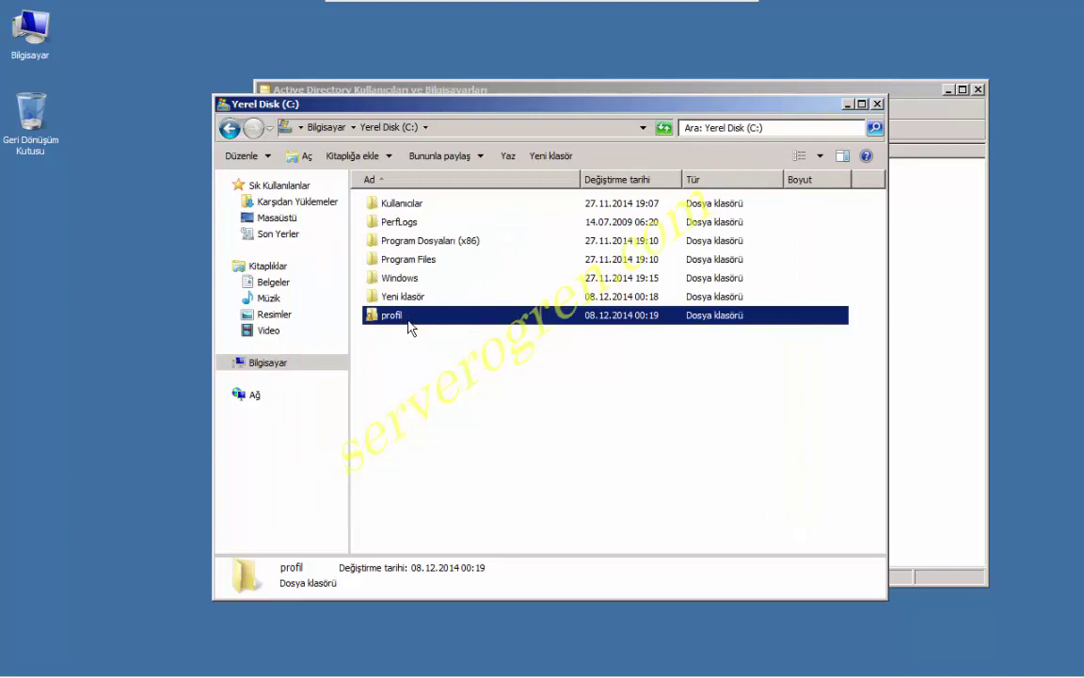
Open the profil folder's Properties on the Sharing tab showing \\SERVER\profil.
right_click(415, 324)
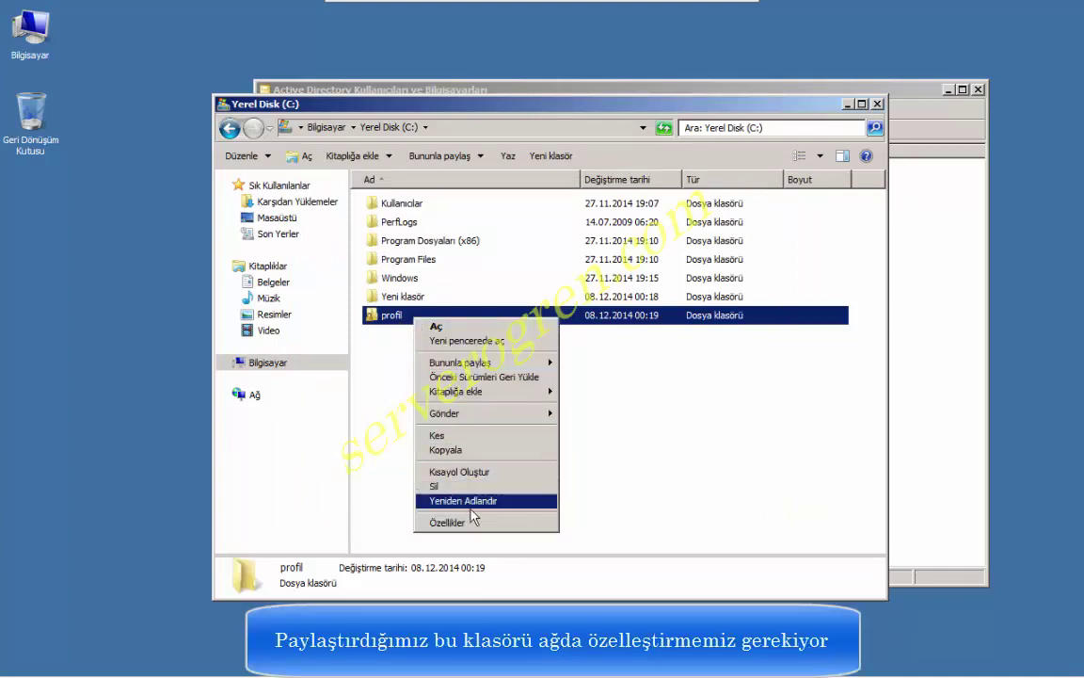
click(496, 525)
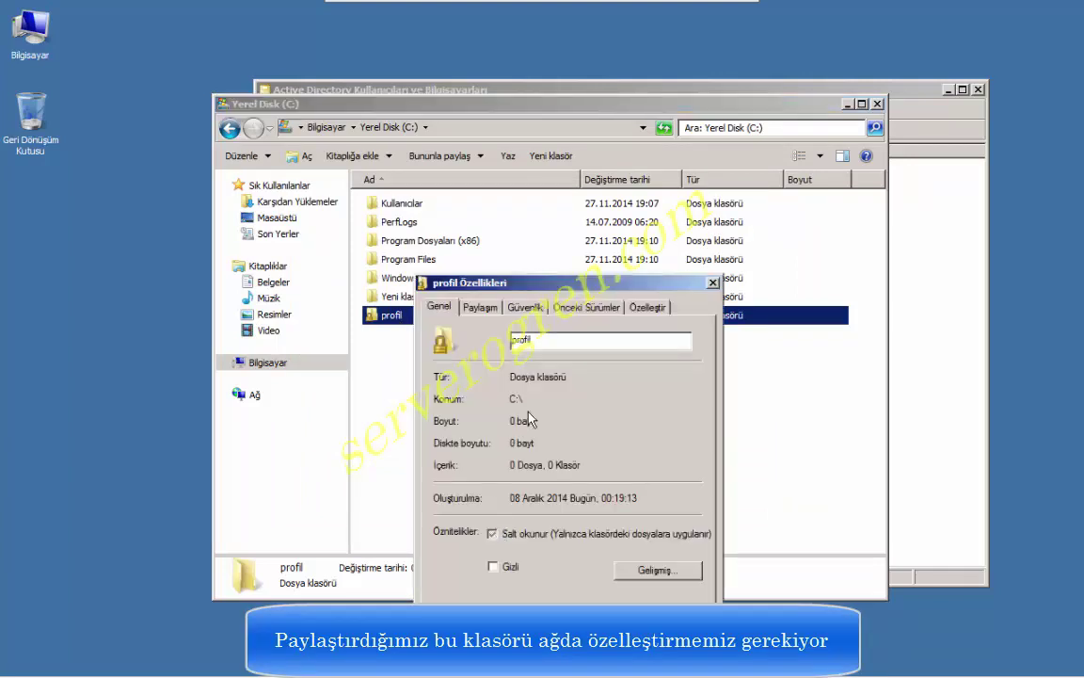
drag(630, 276, 791, 152)
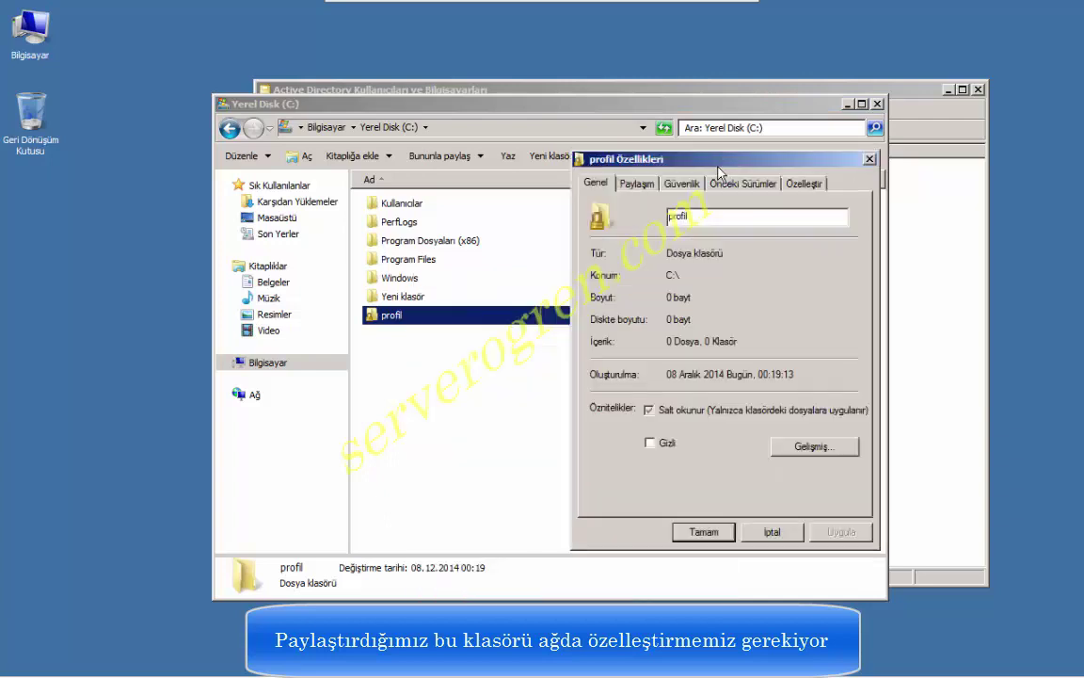
click(638, 184)
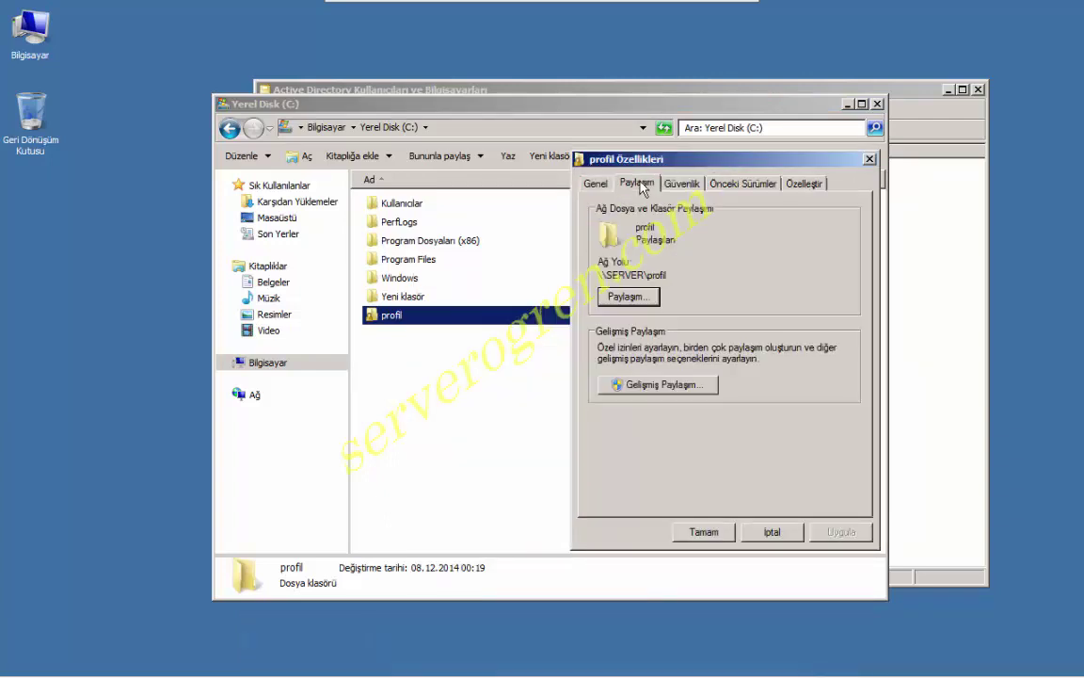
click(628, 297)
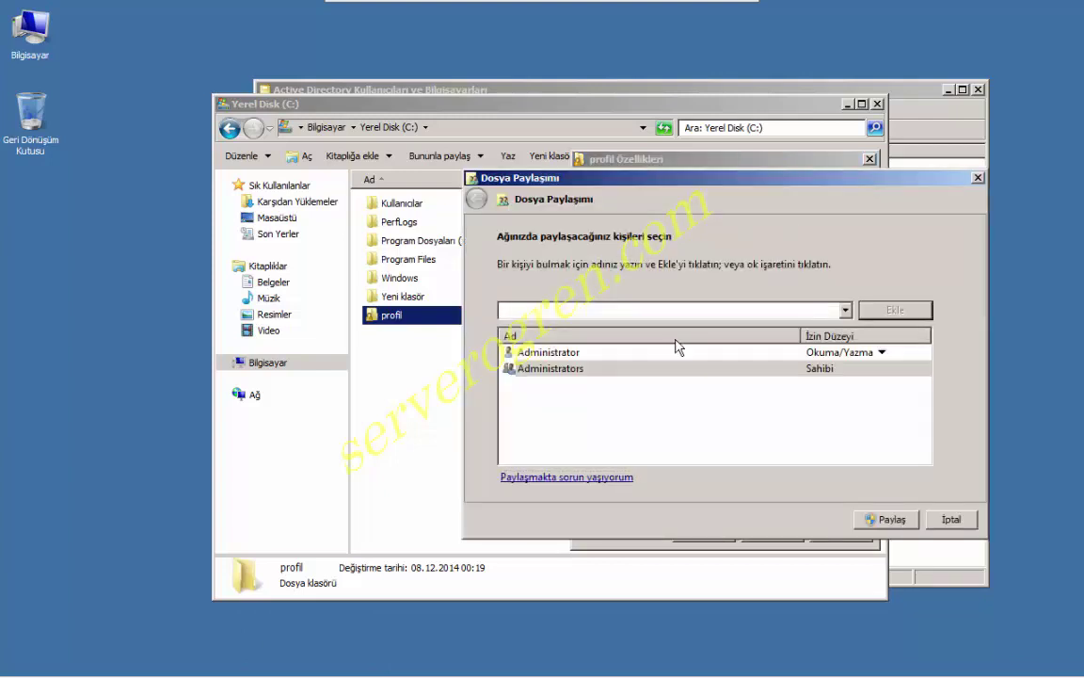
click(958, 521)
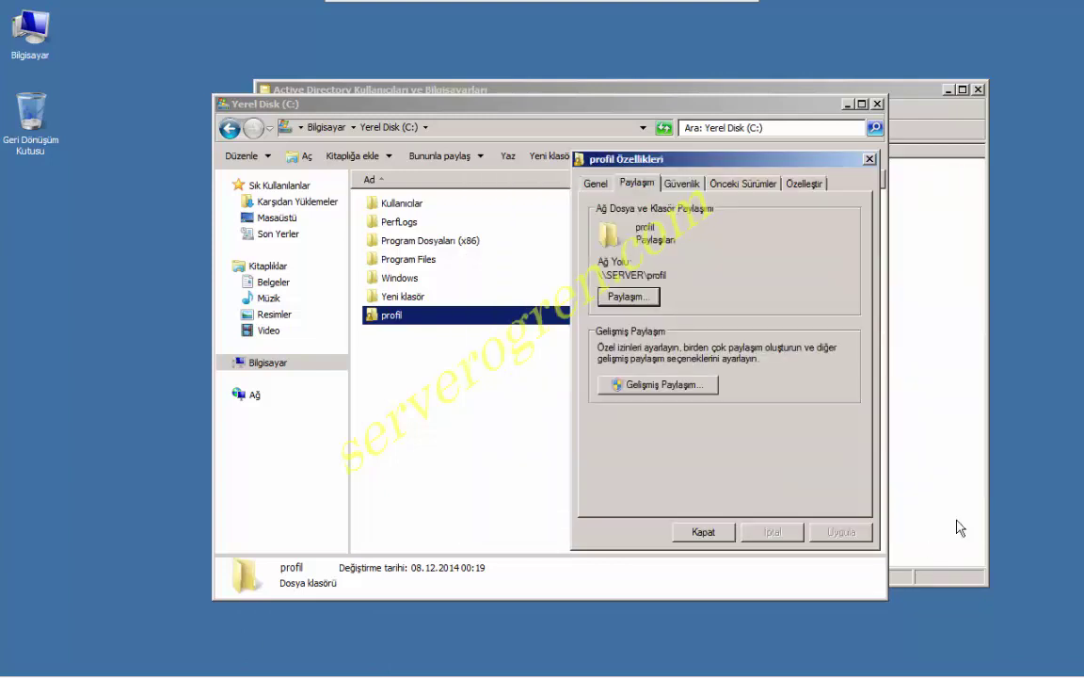
In Advanced Sharing, add a hidden share named profil$ for the folder.
click(671, 385)
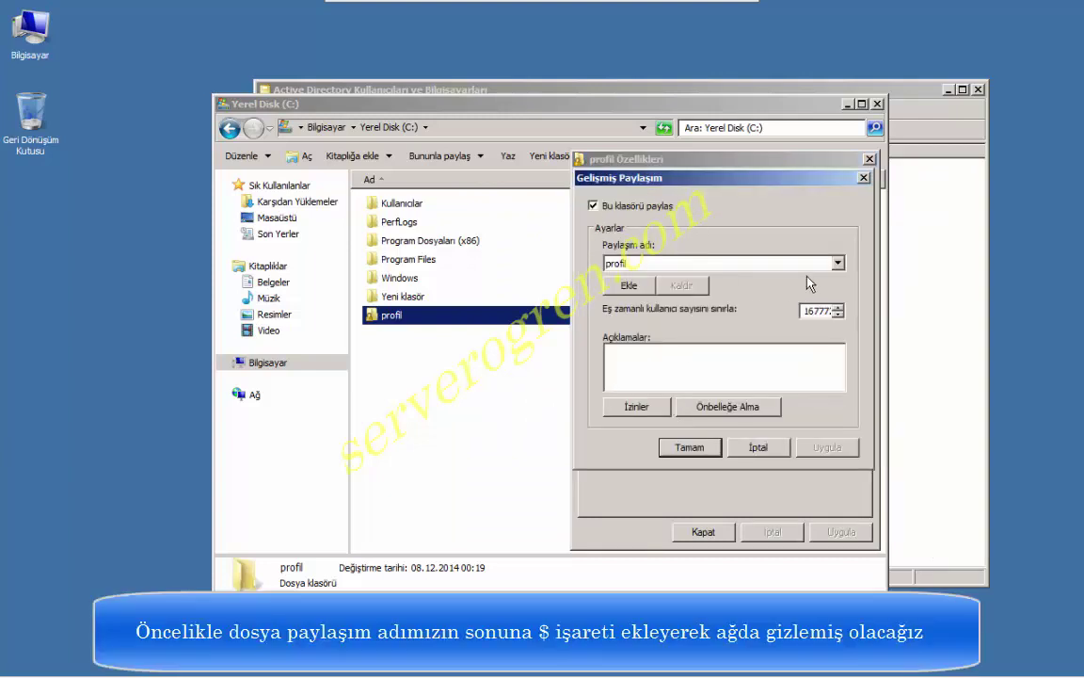
click(836, 266)
click(834, 267)
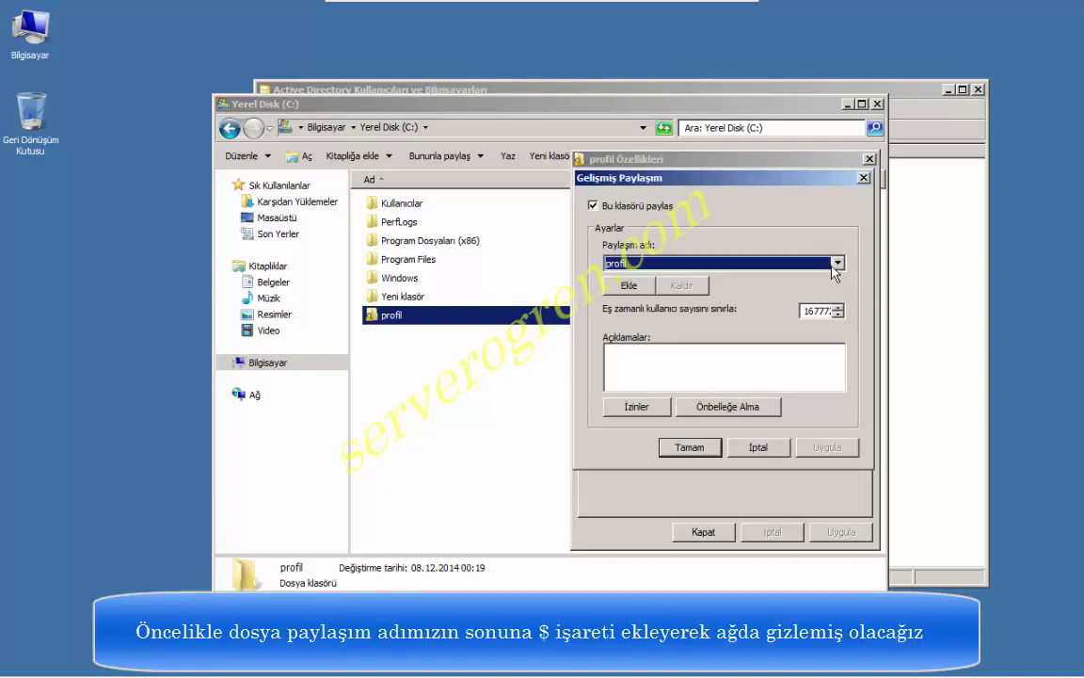
click(629, 285)
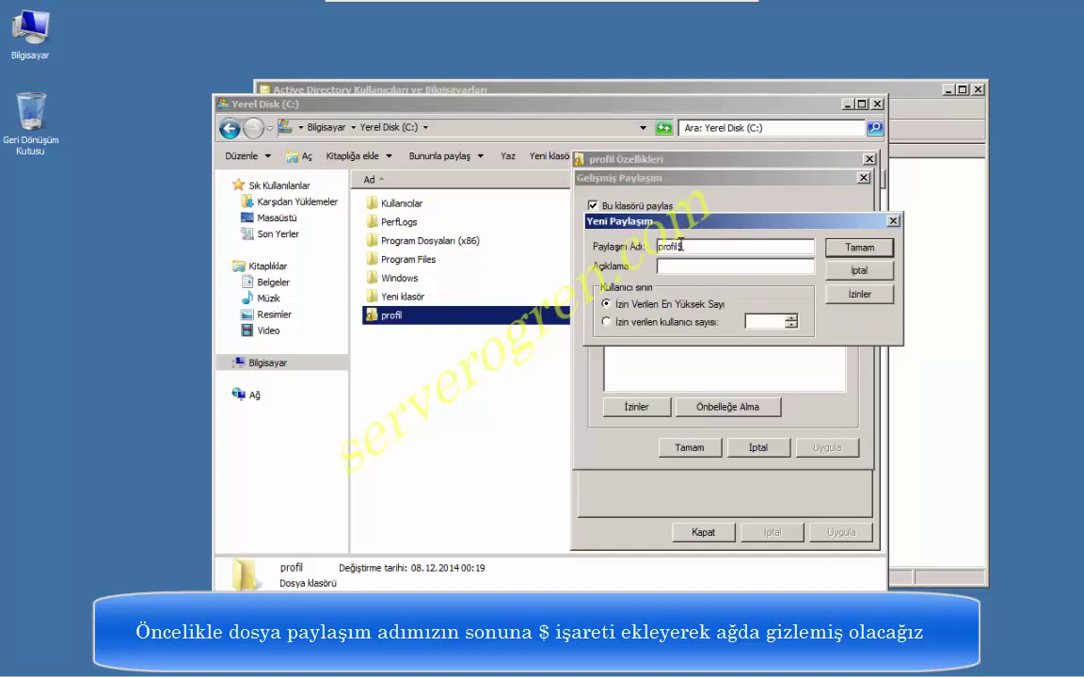
text(profil$)
click(858, 246)
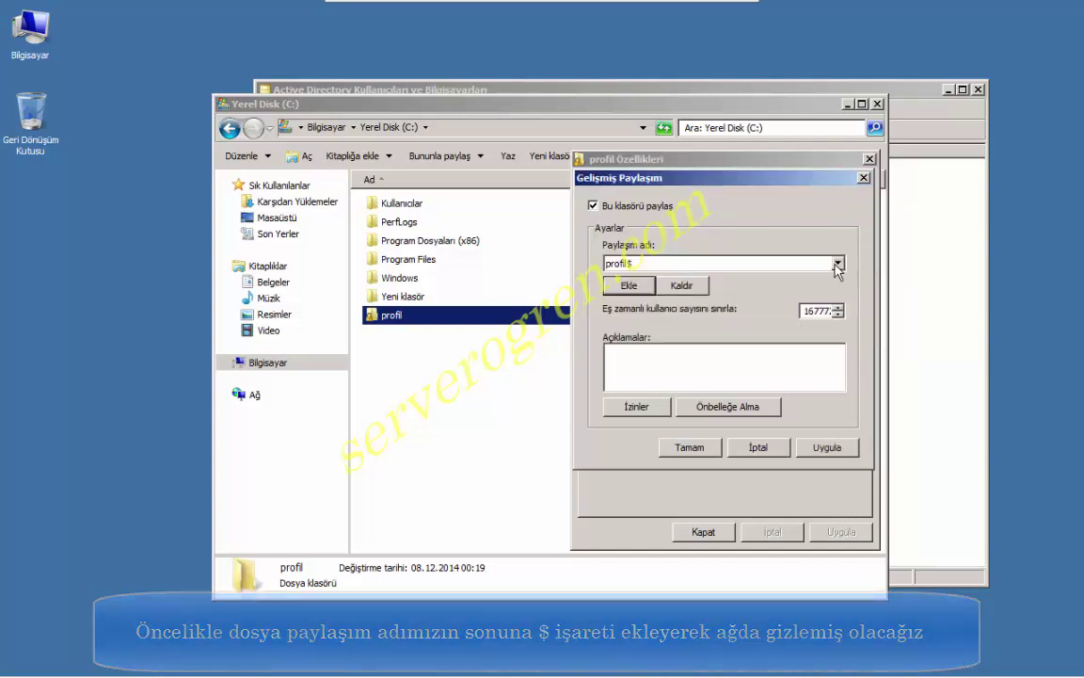
Remove the original profil share name, leaving only profil$.
click(837, 265)
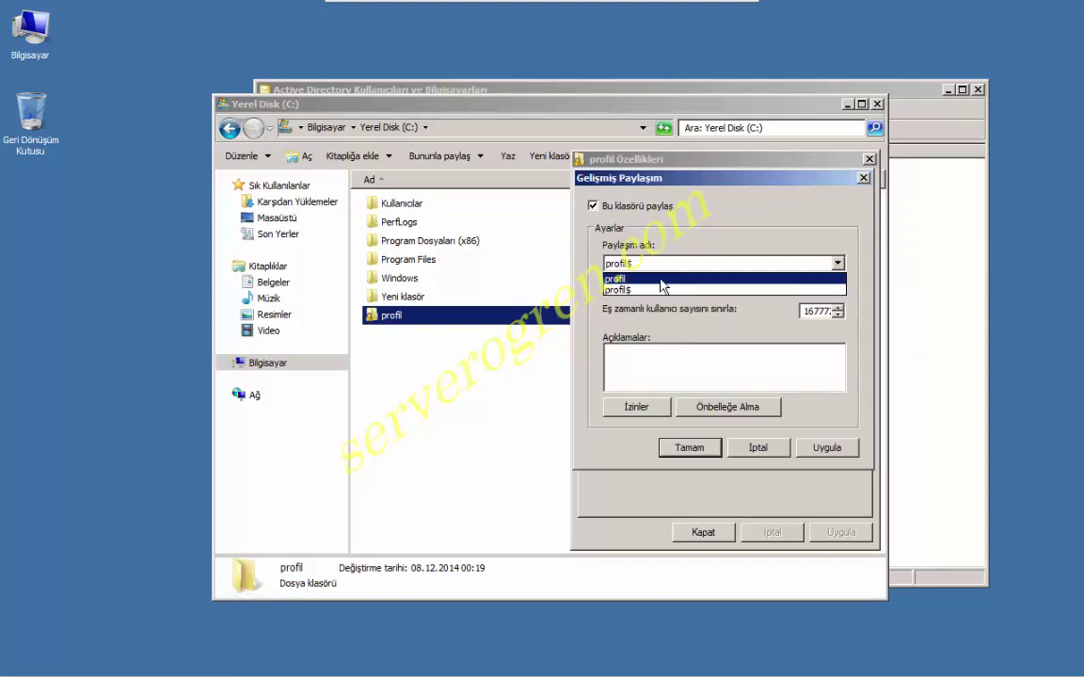
click(660, 279)
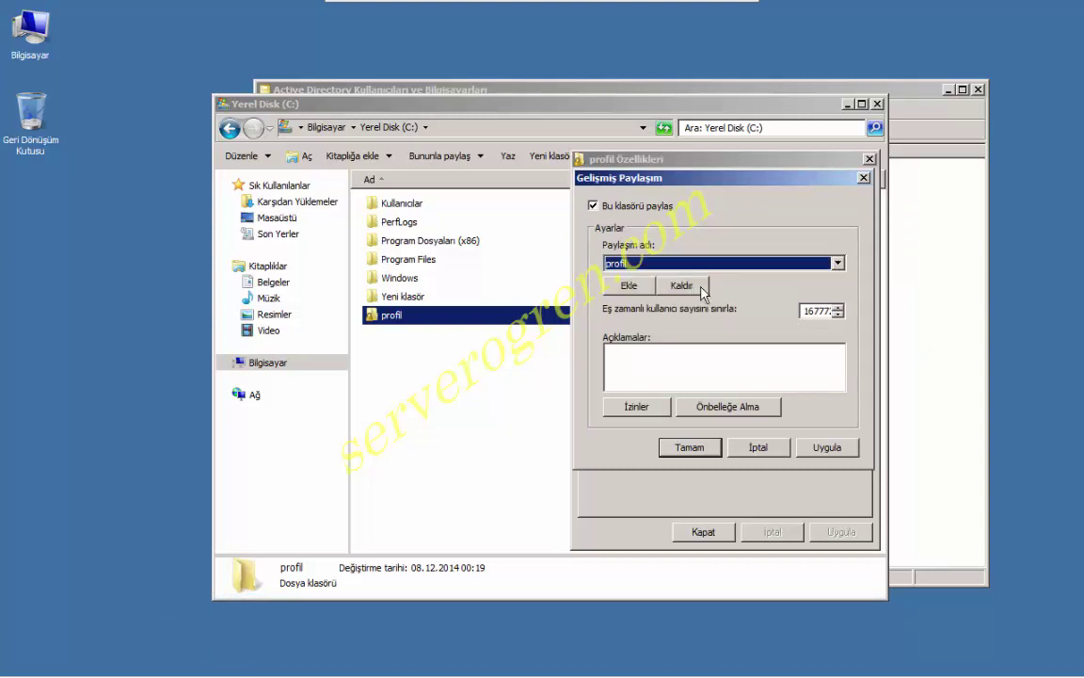
click(701, 288)
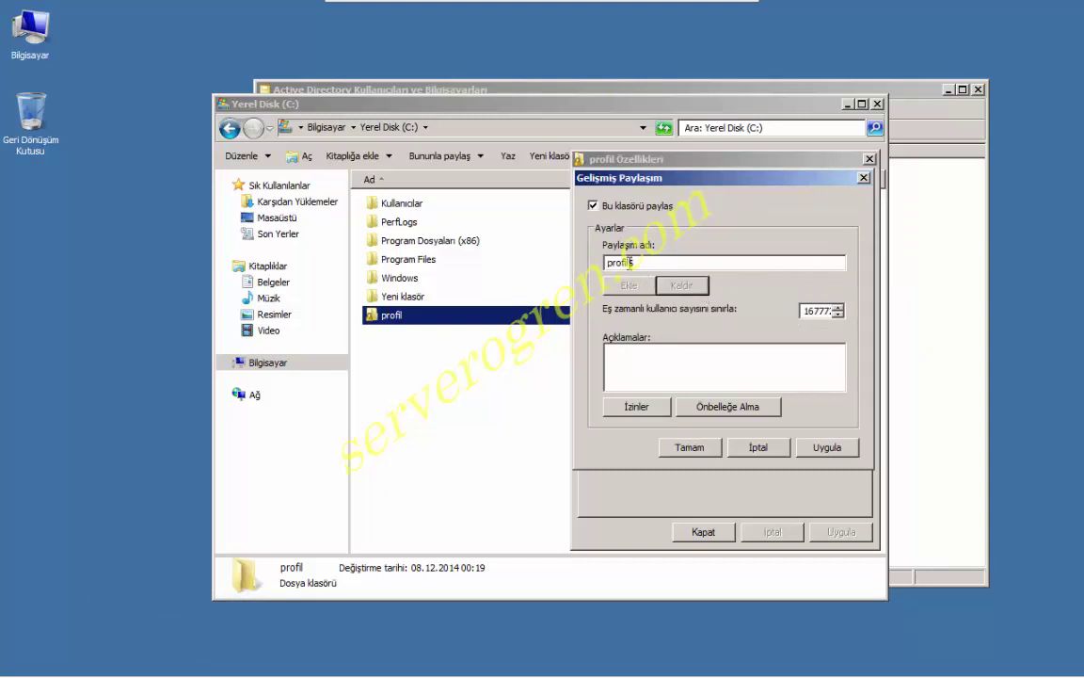
click(643, 412)
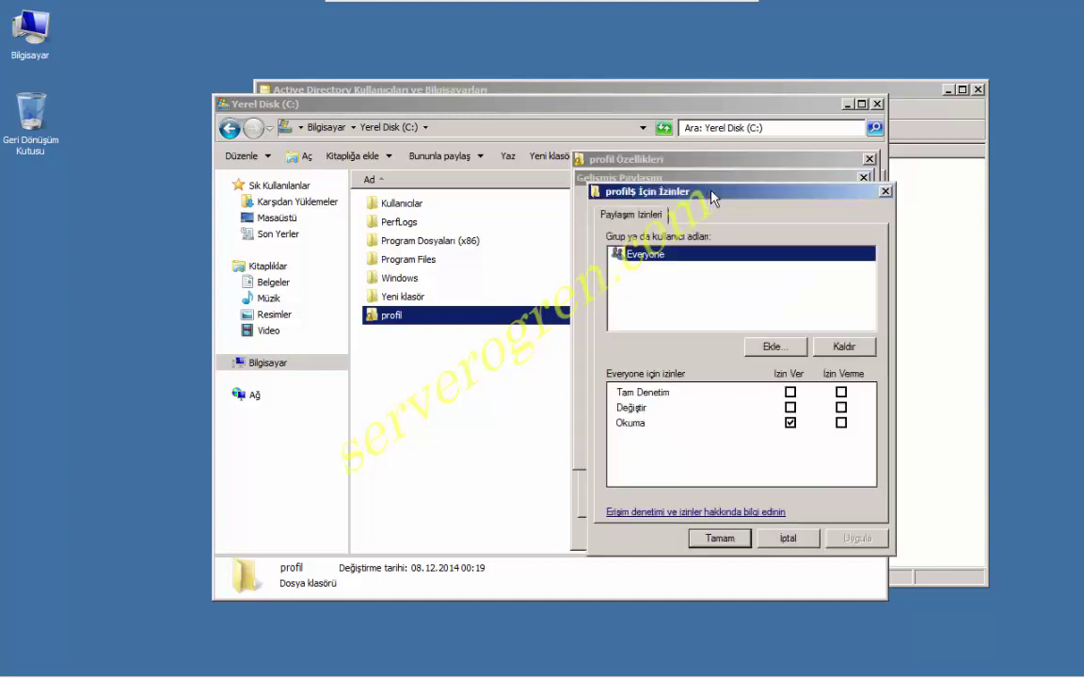
Replace Everyone with the domain client user on profil$, allowing Full Control, Change and Read.
drag(712, 196, 808, 204)
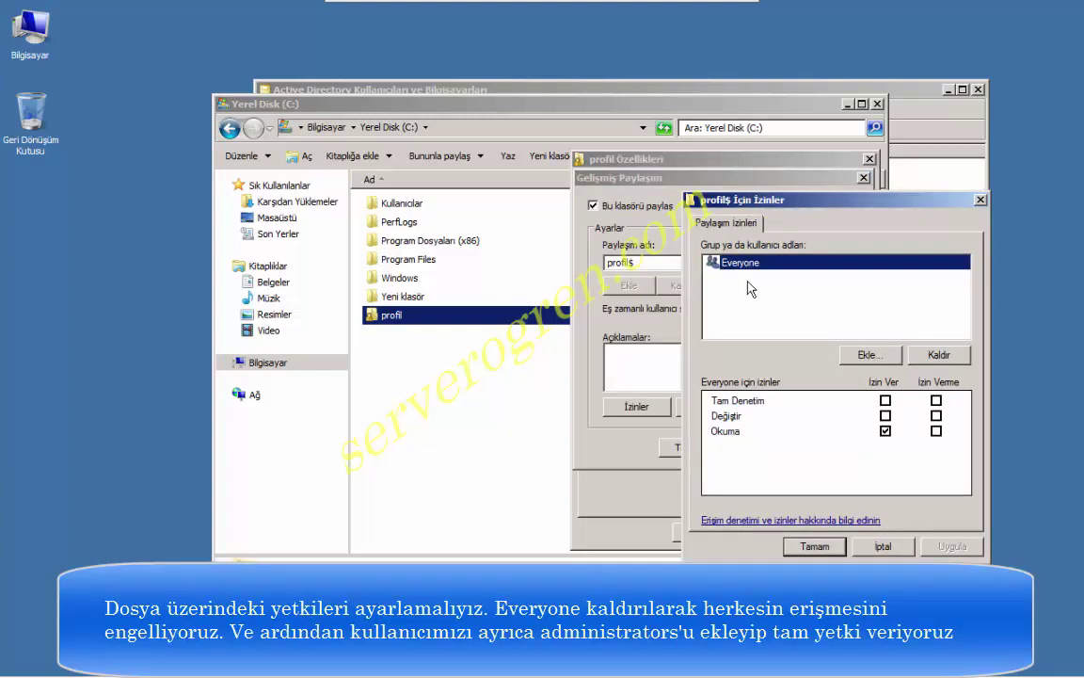
click(941, 356)
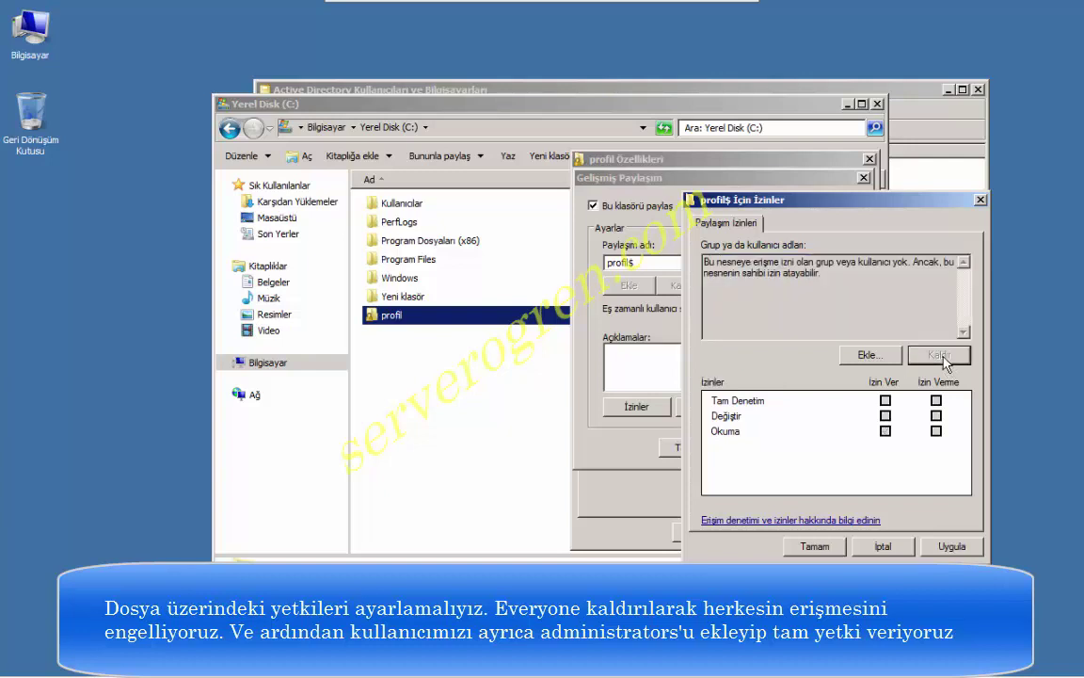
click(855, 357)
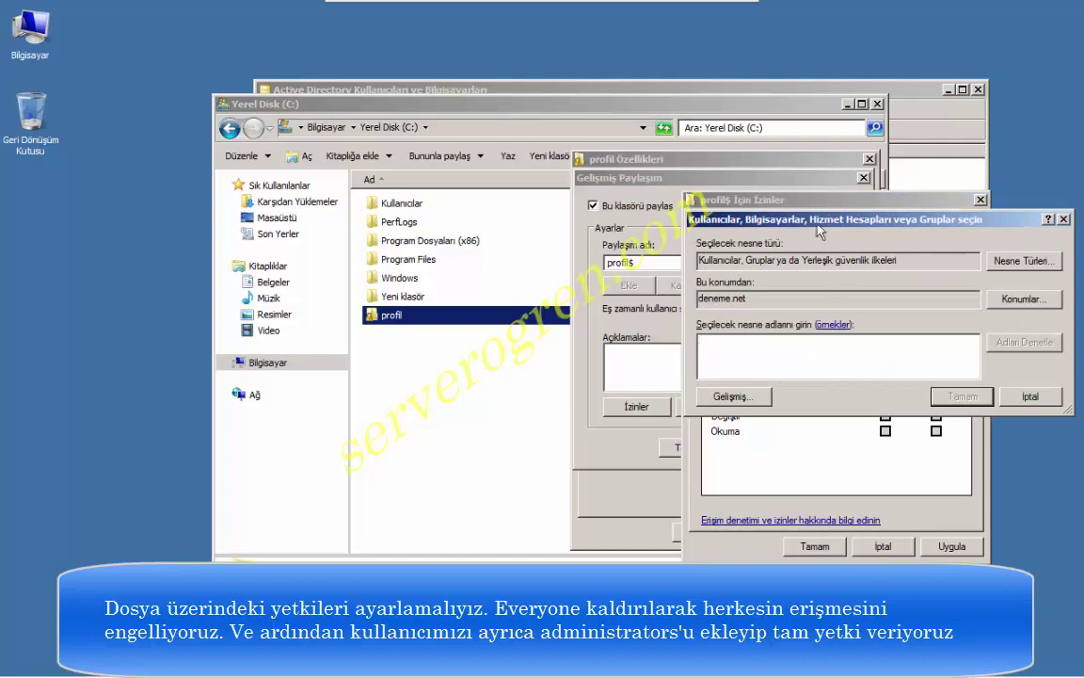
drag(817, 226, 466, 403)
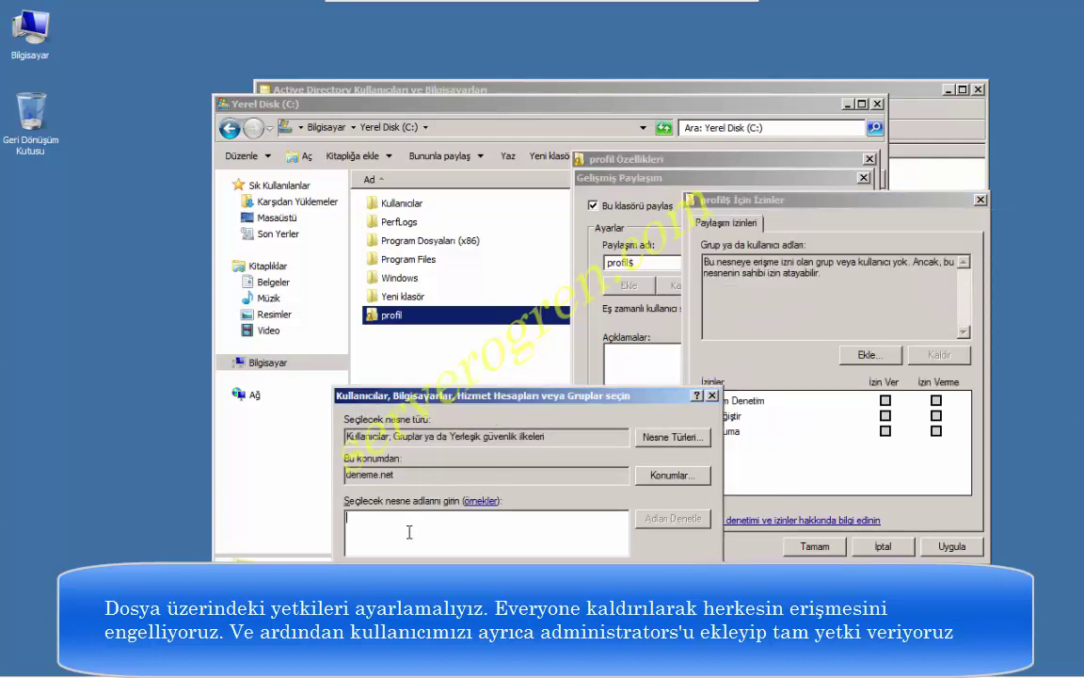
text(engin)
click(668, 520)
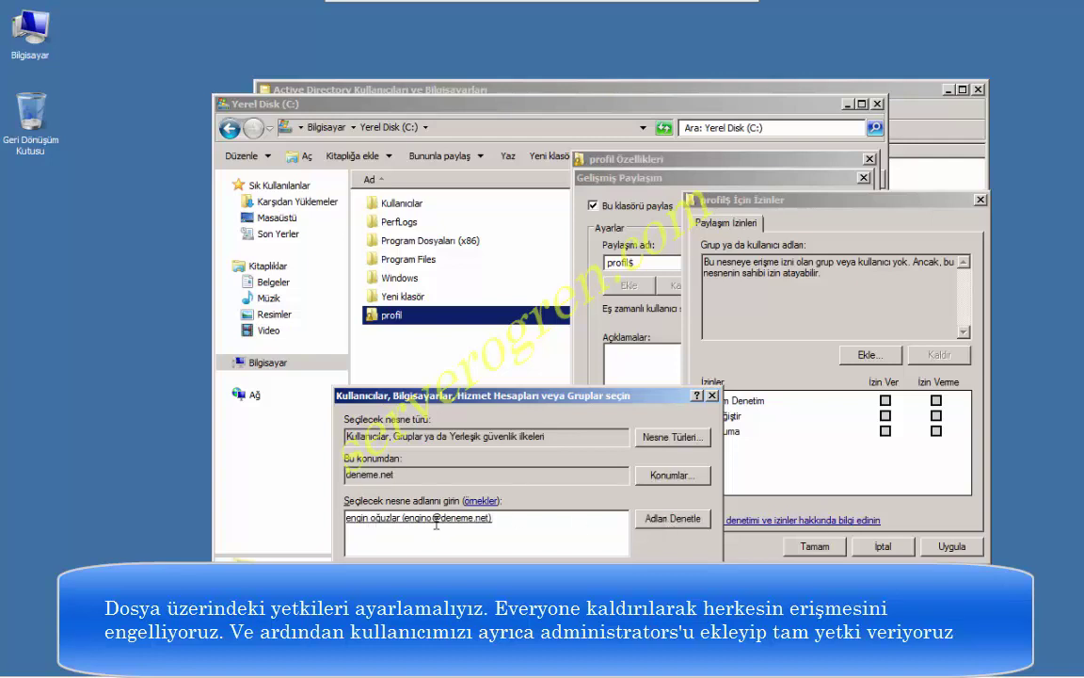
key(Return)
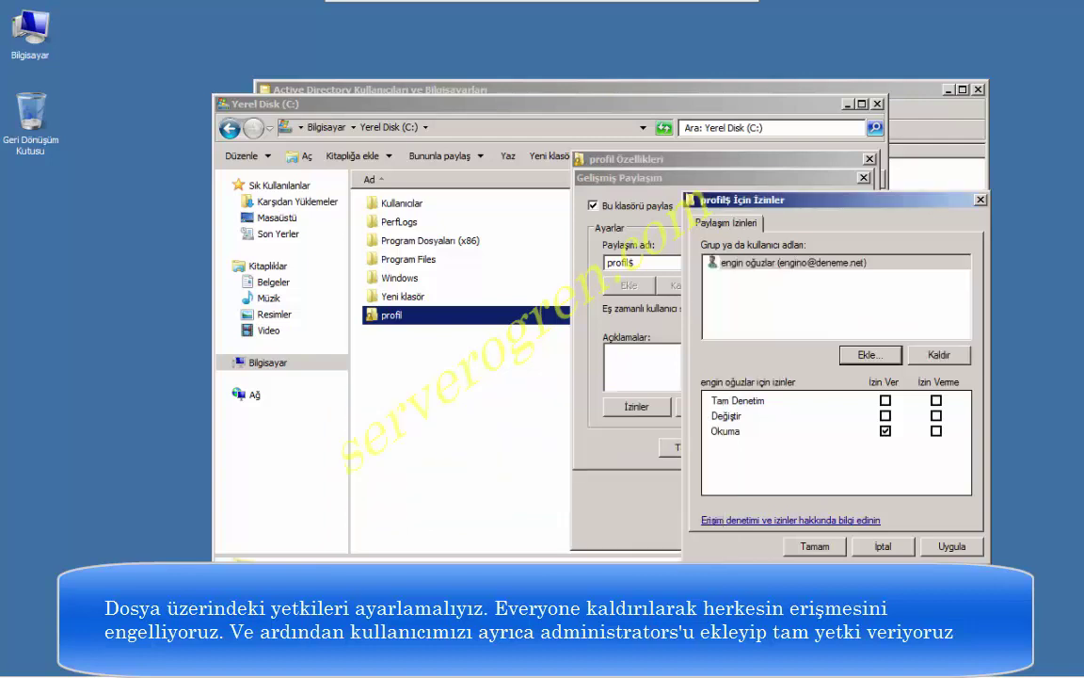
click(885, 399)
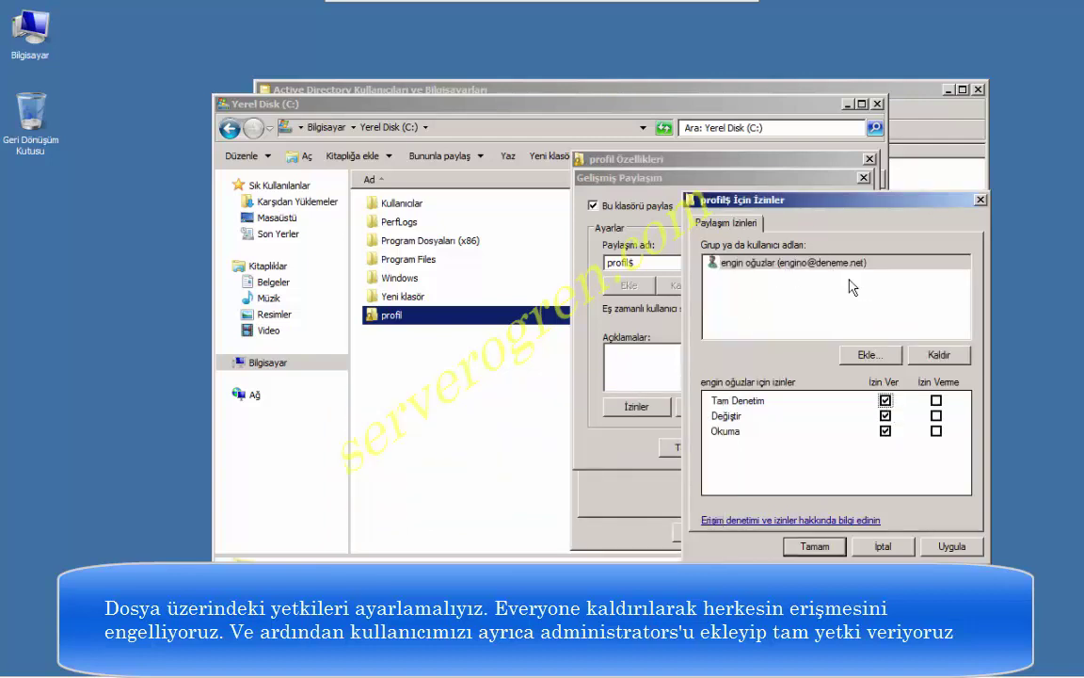
click(951, 545)
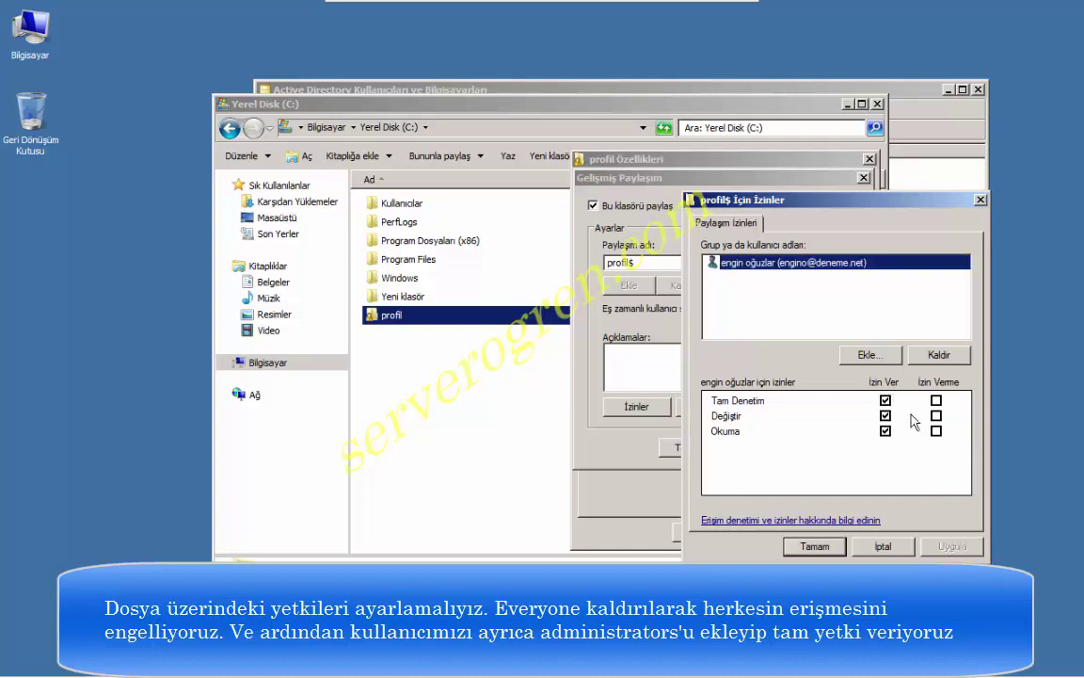
Add the Administrators group to the profil$ share permissions with Full Control, and apply.
click(881, 362)
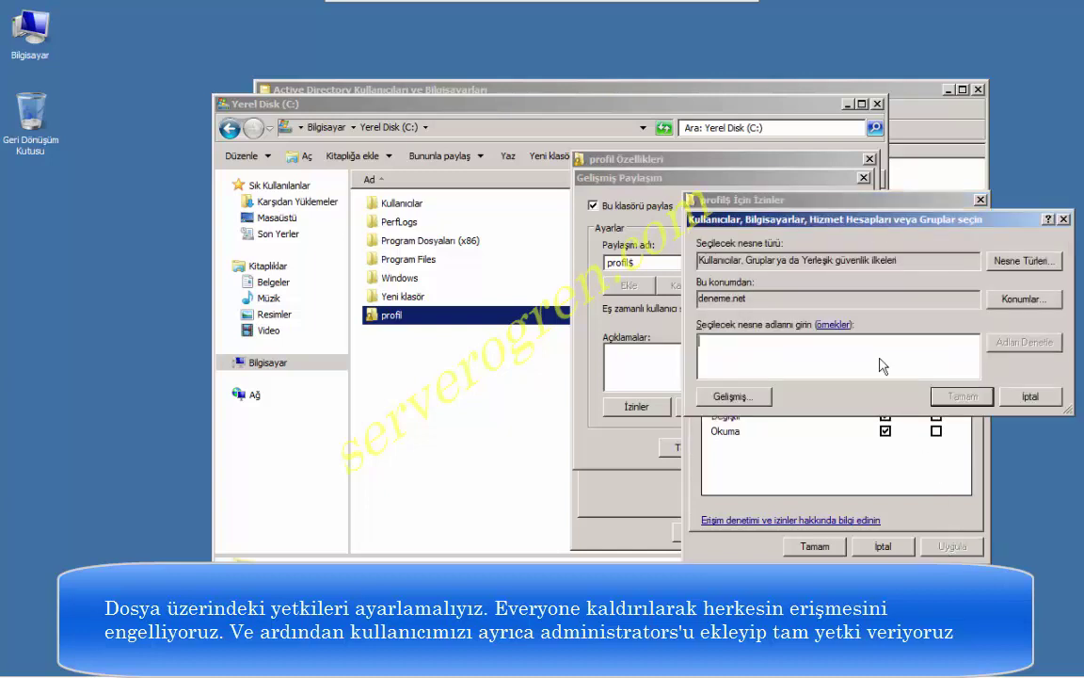
text(ad)
click(1017, 344)
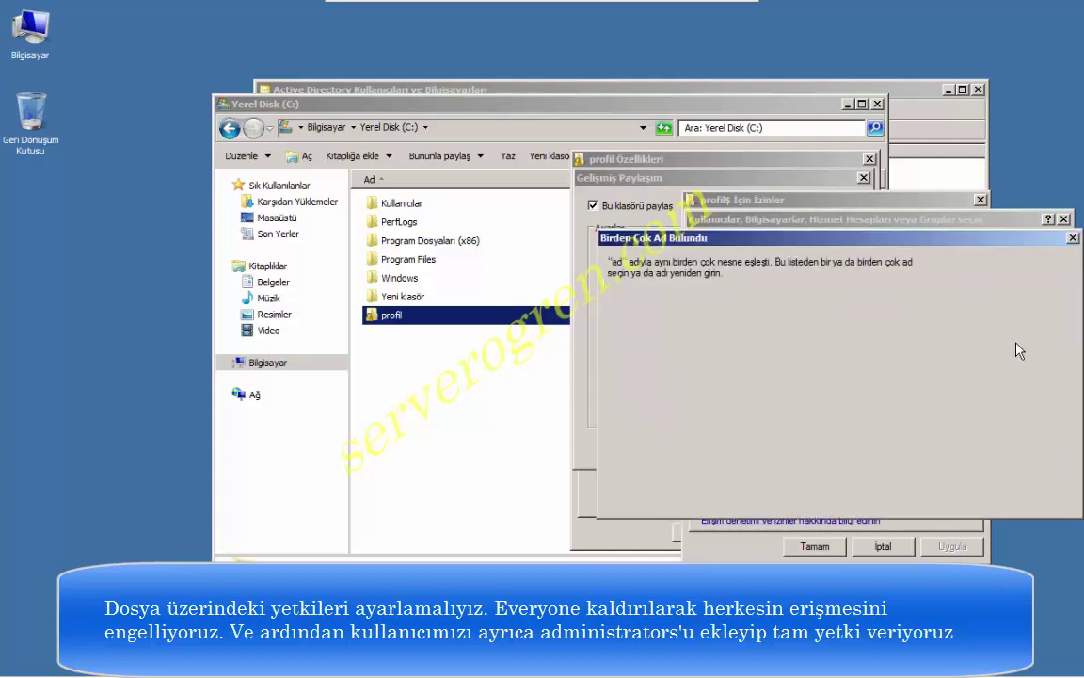
click(633, 352)
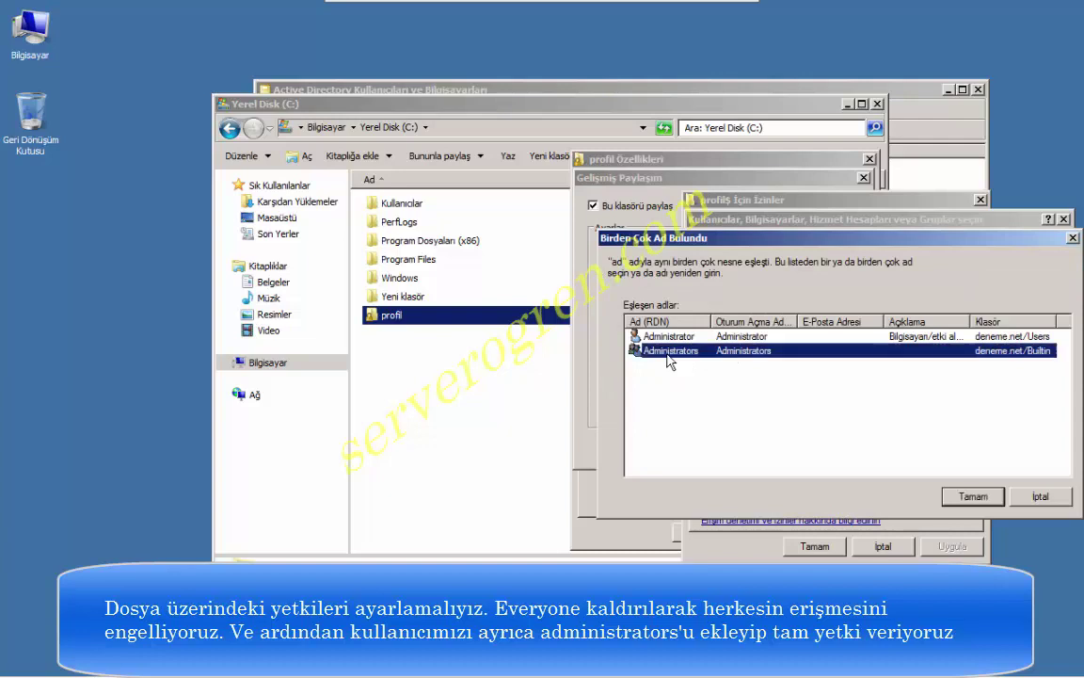
click(969, 496)
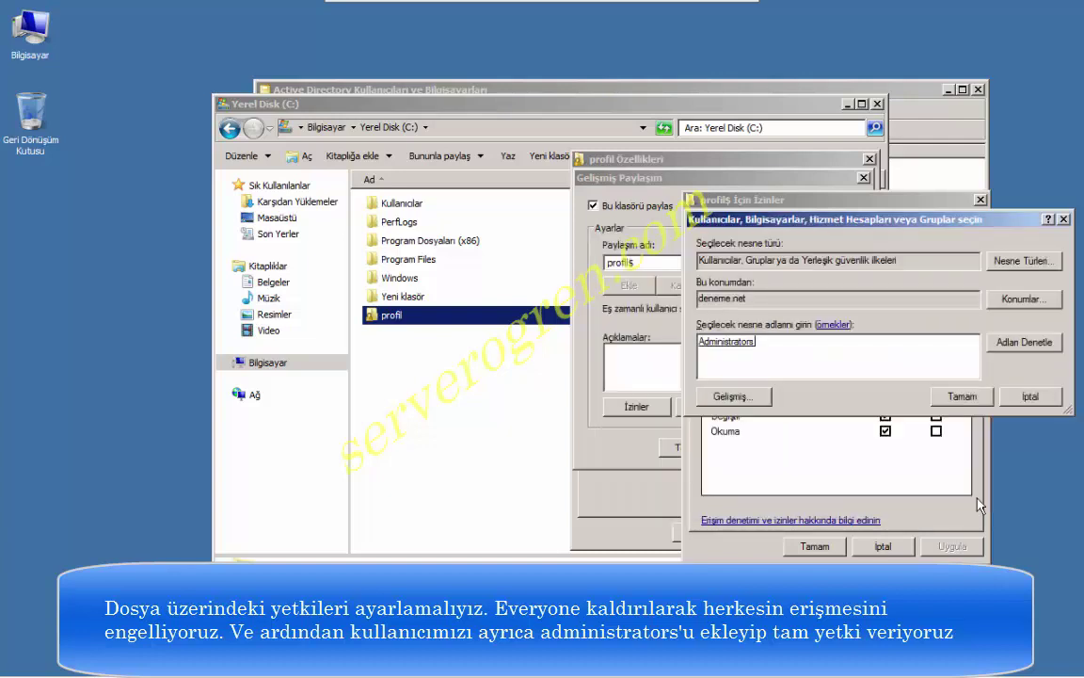
click(969, 398)
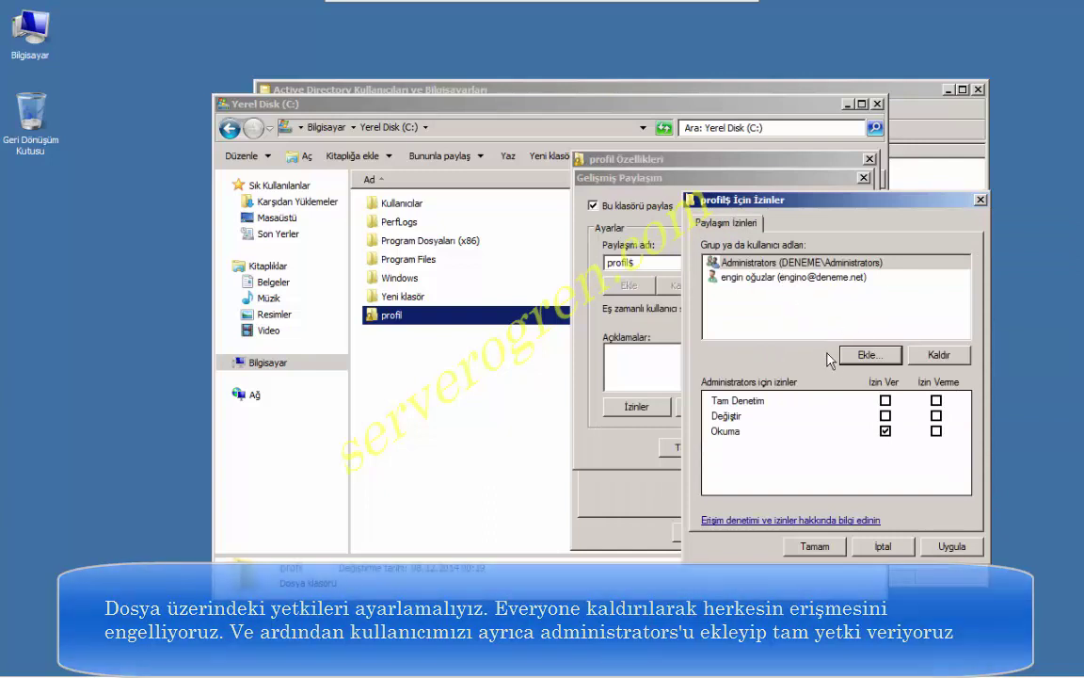
click(885, 415)
click(885, 399)
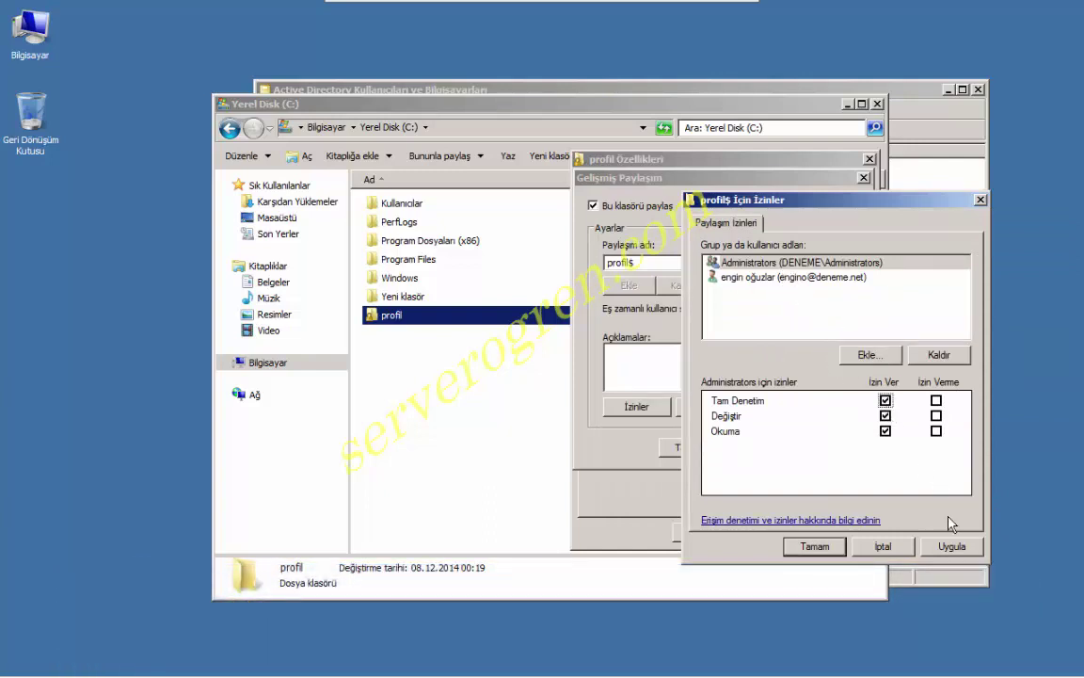
click(956, 550)
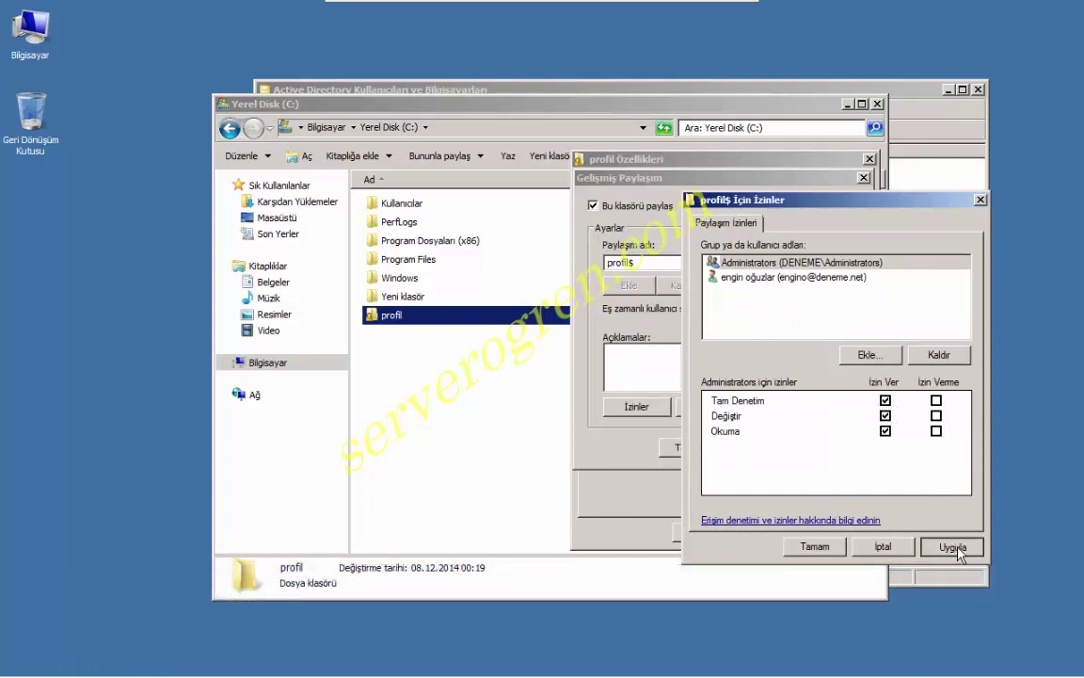
Close share permissions, then apply and confirm the Advanced Sharing settings.
click(815, 547)
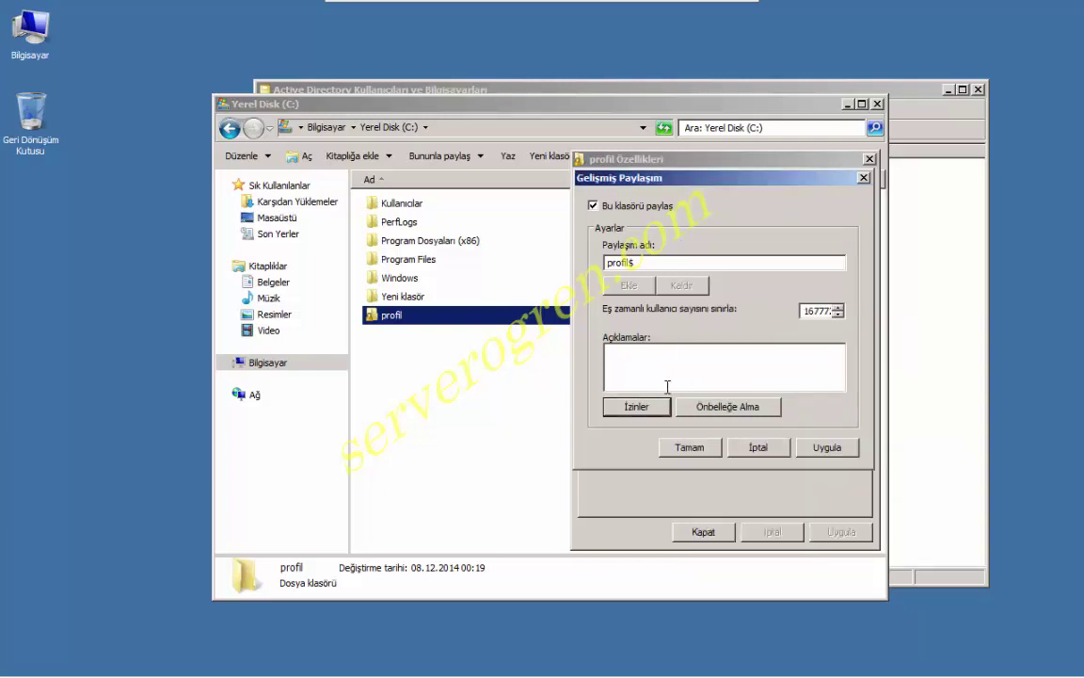
click(828, 449)
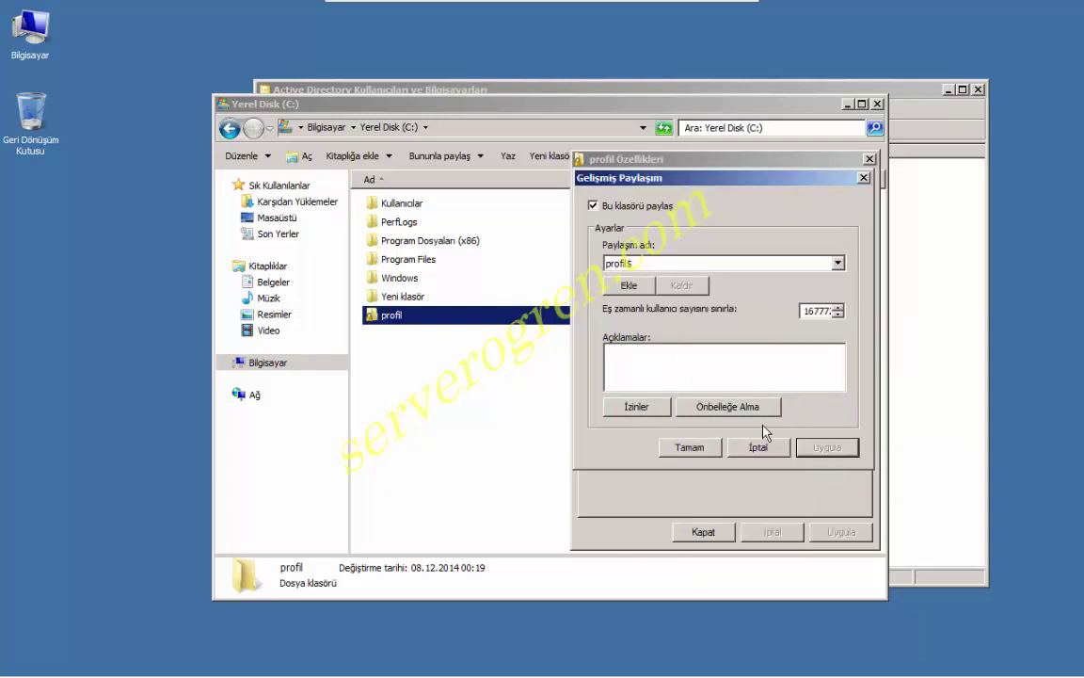
click(688, 448)
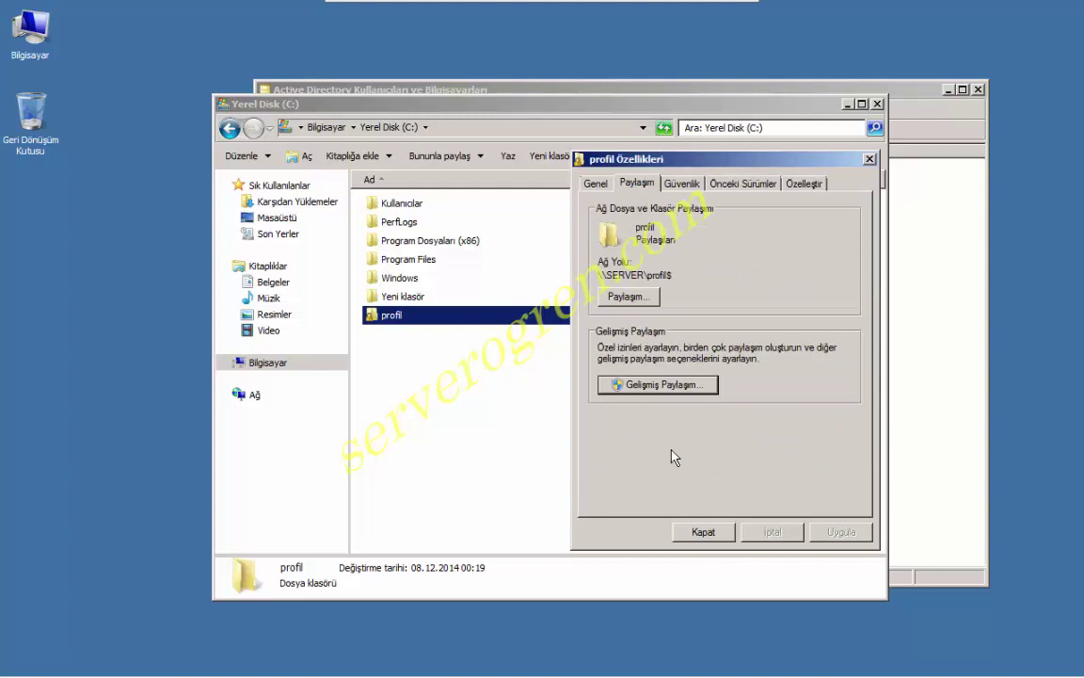
Add the domain client user to the profil folder's Security permissions.
click(684, 184)
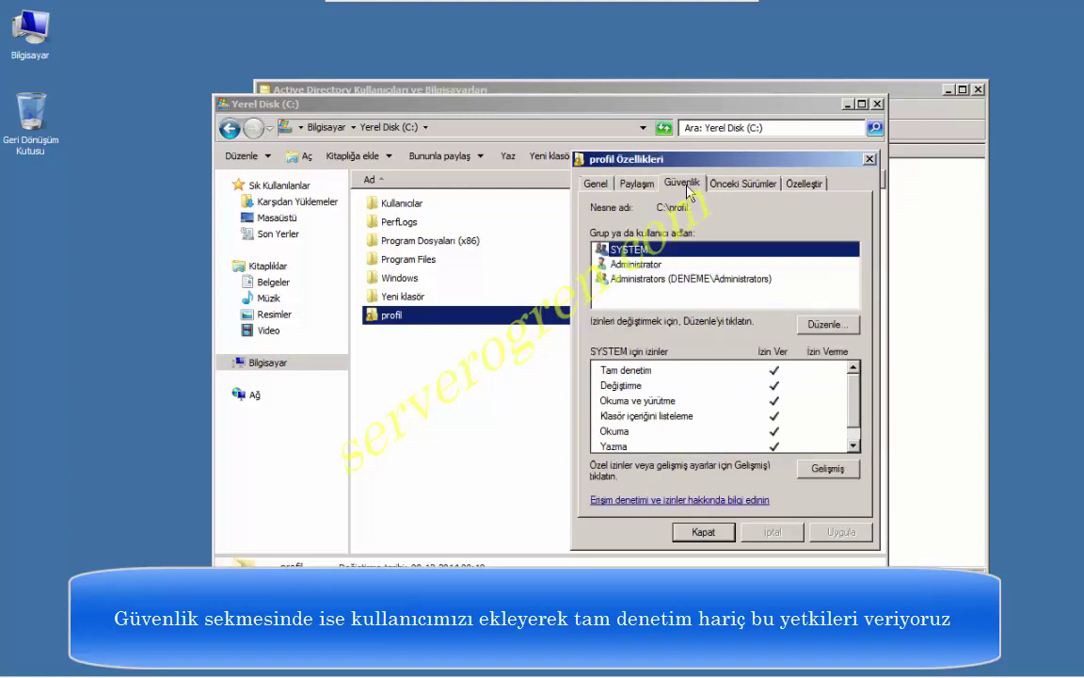
click(834, 327)
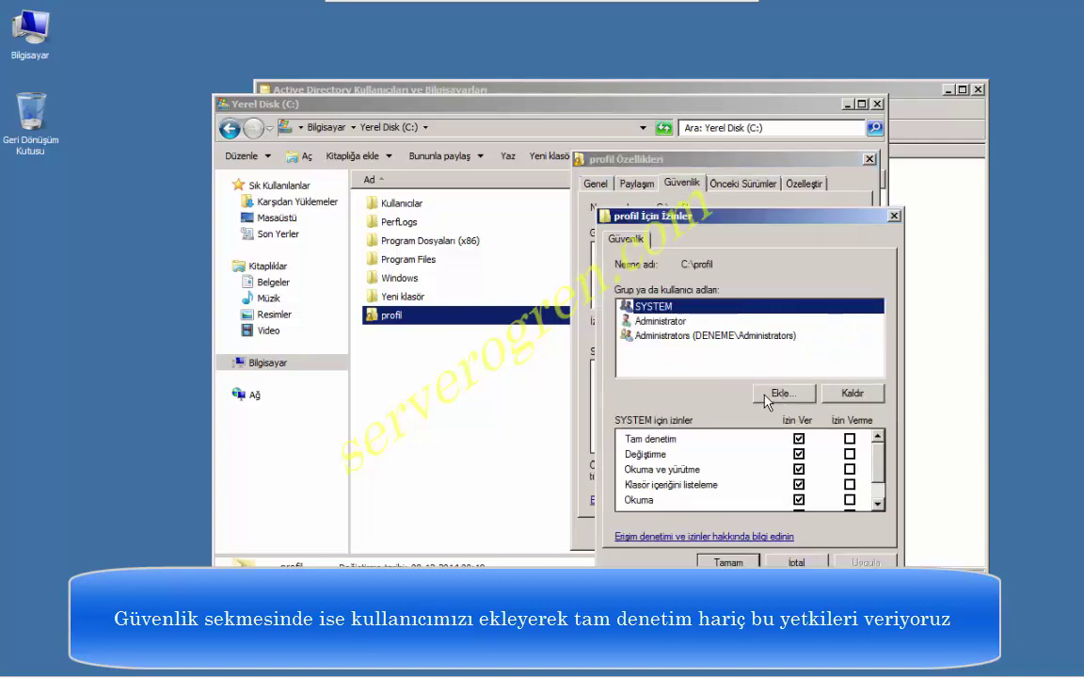
click(765, 396)
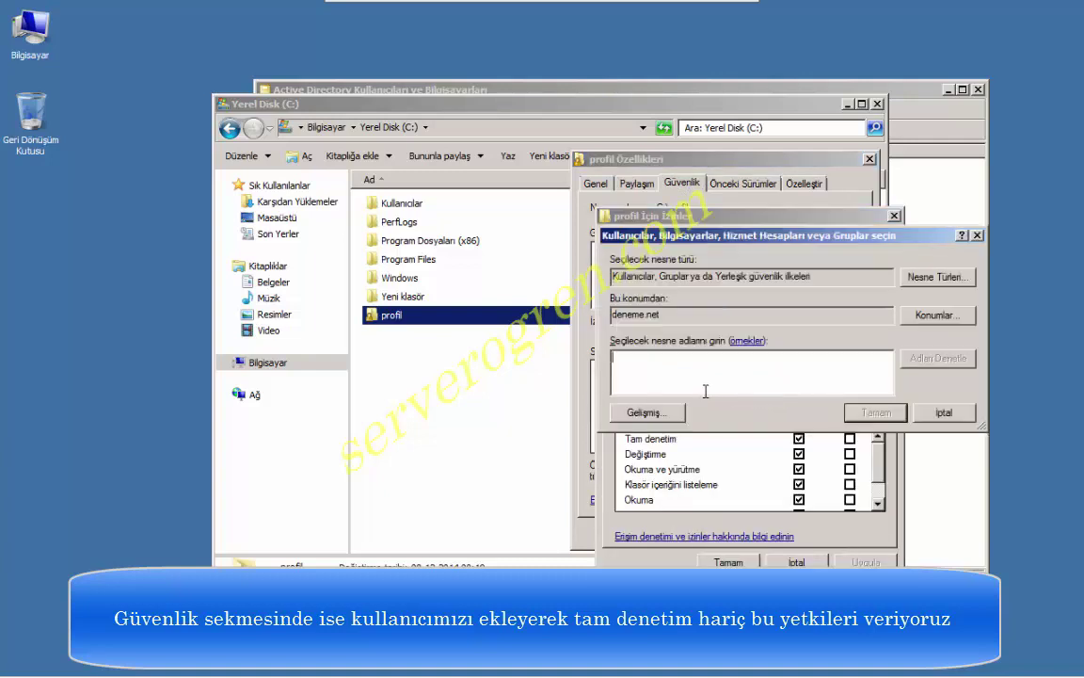
text(en)
click(940, 360)
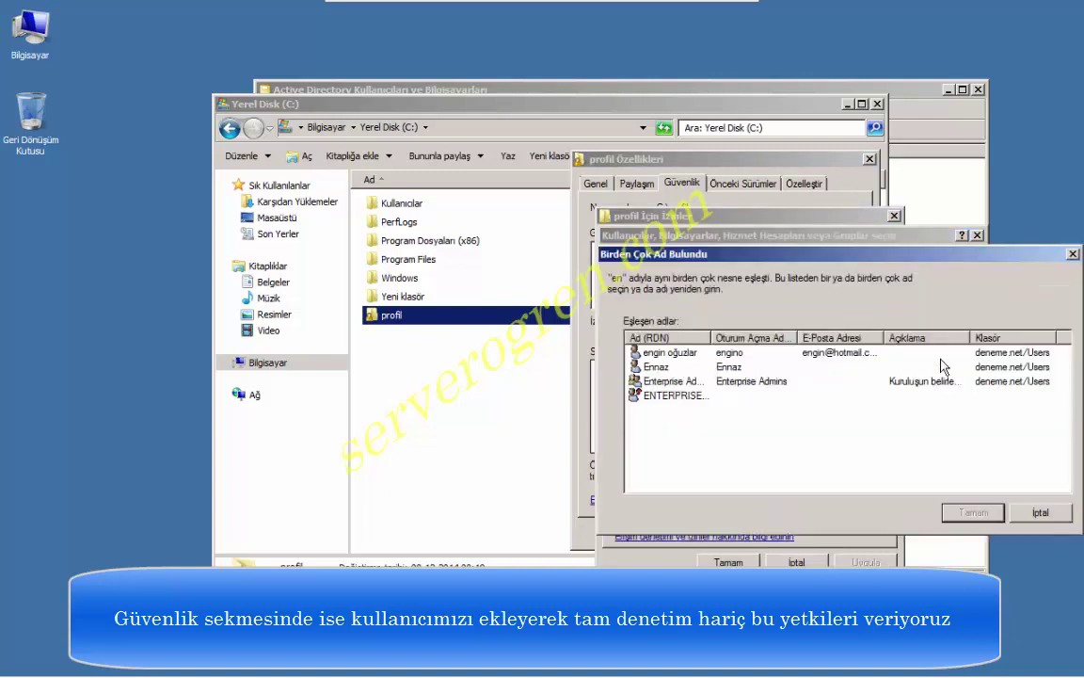
click(680, 353)
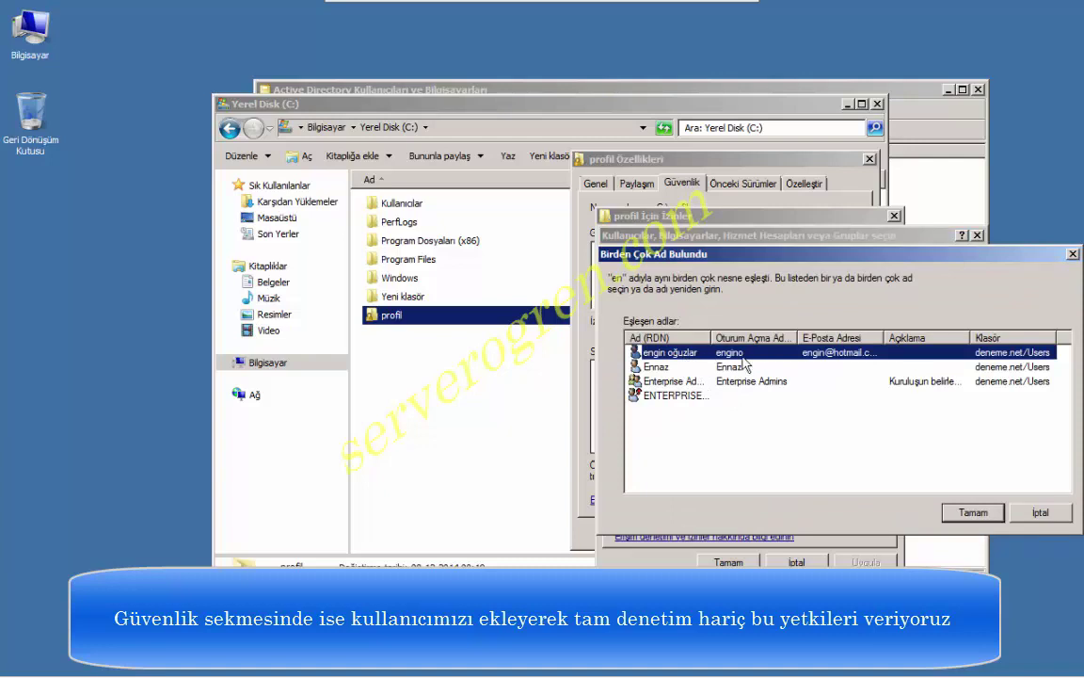
click(974, 513)
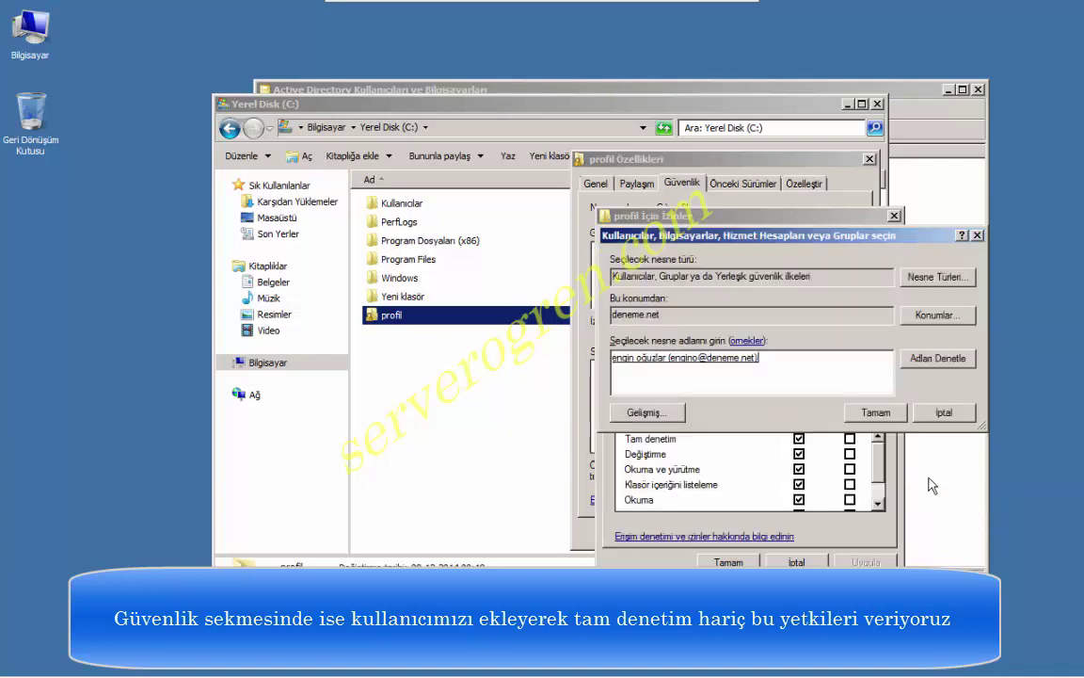
click(874, 412)
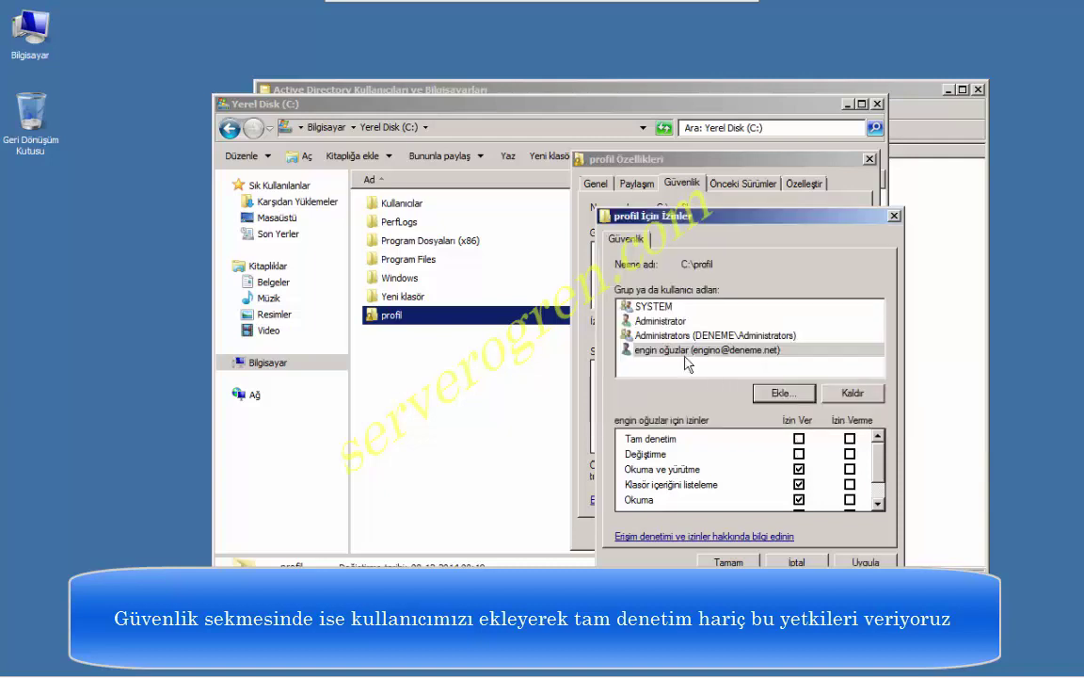
Allow the client user Modify without Full control, apply, and close the folder's Properties.
scroll(799, 423, down, 2)
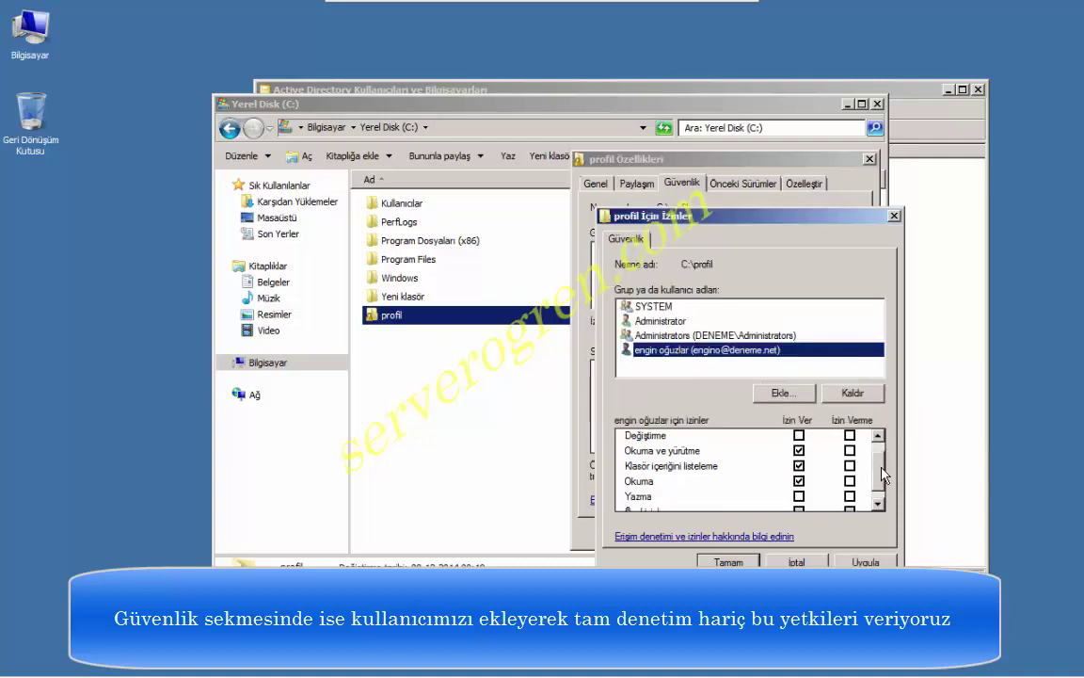
scroll(798, 442, up, 2)
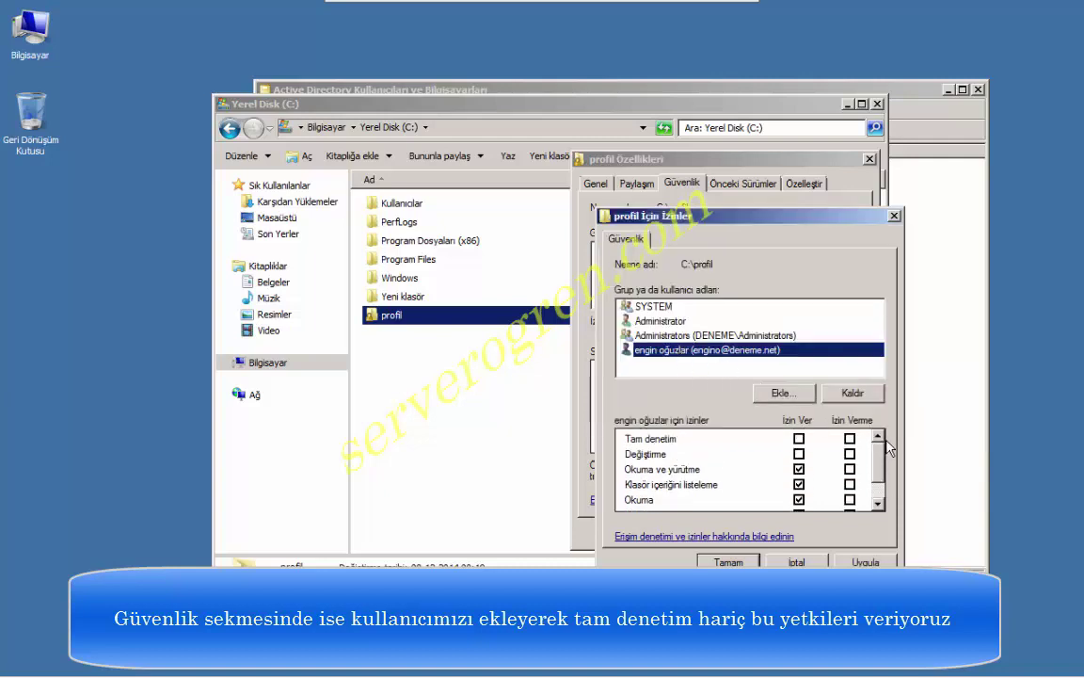
click(799, 438)
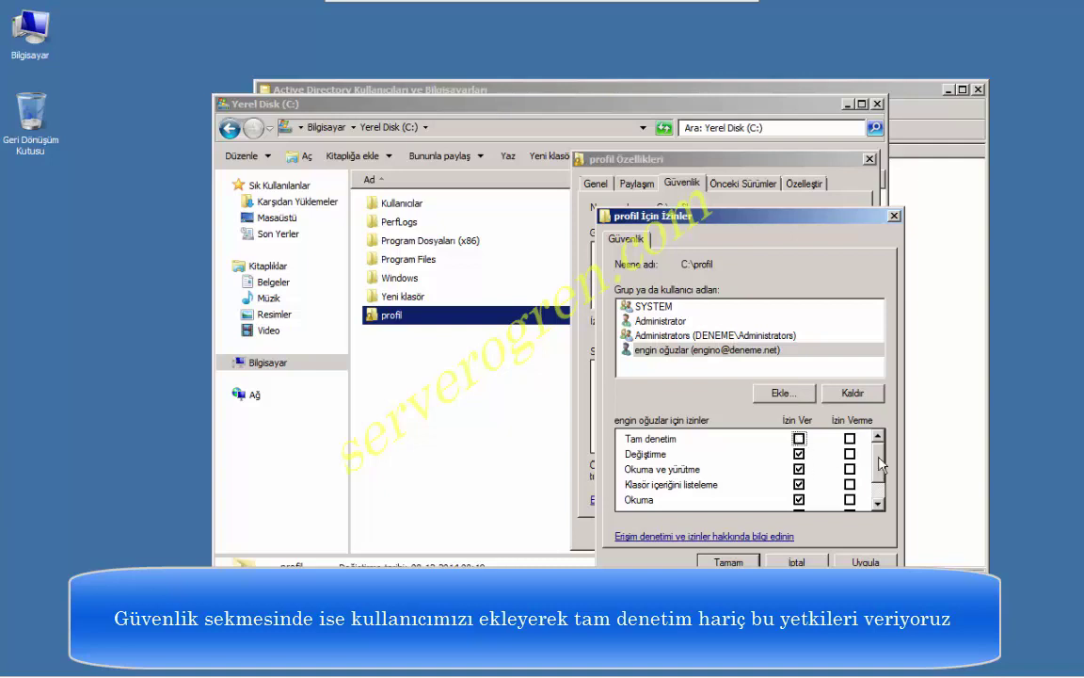
scroll(878, 502, down, 2)
scroll(847, 470, up, 2)
click(799, 439)
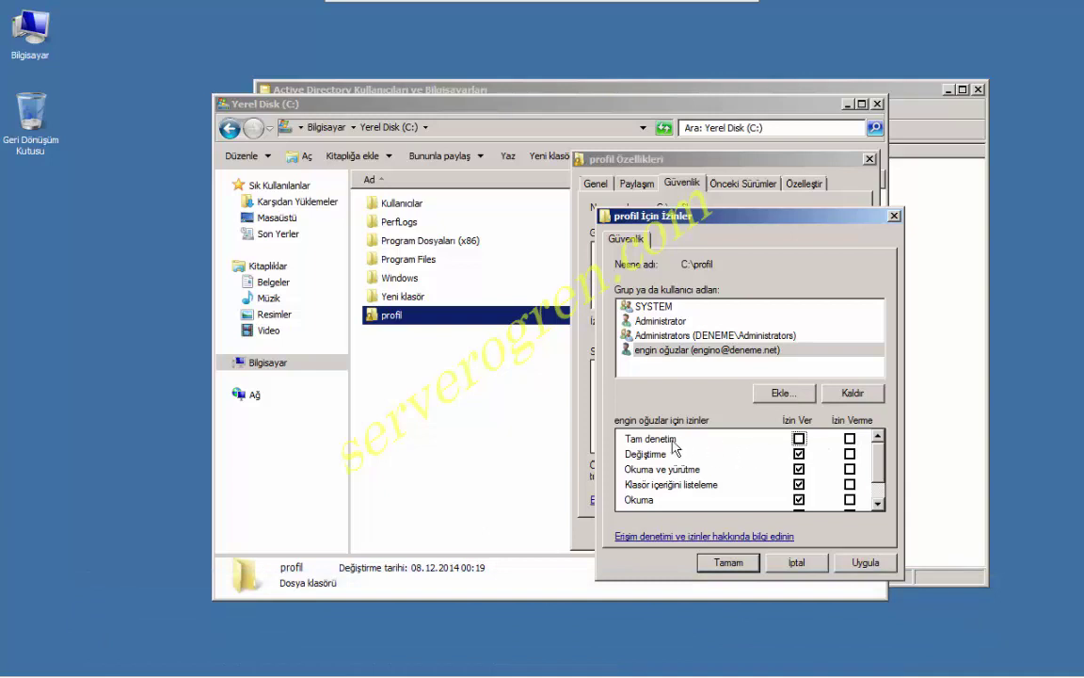
click(866, 563)
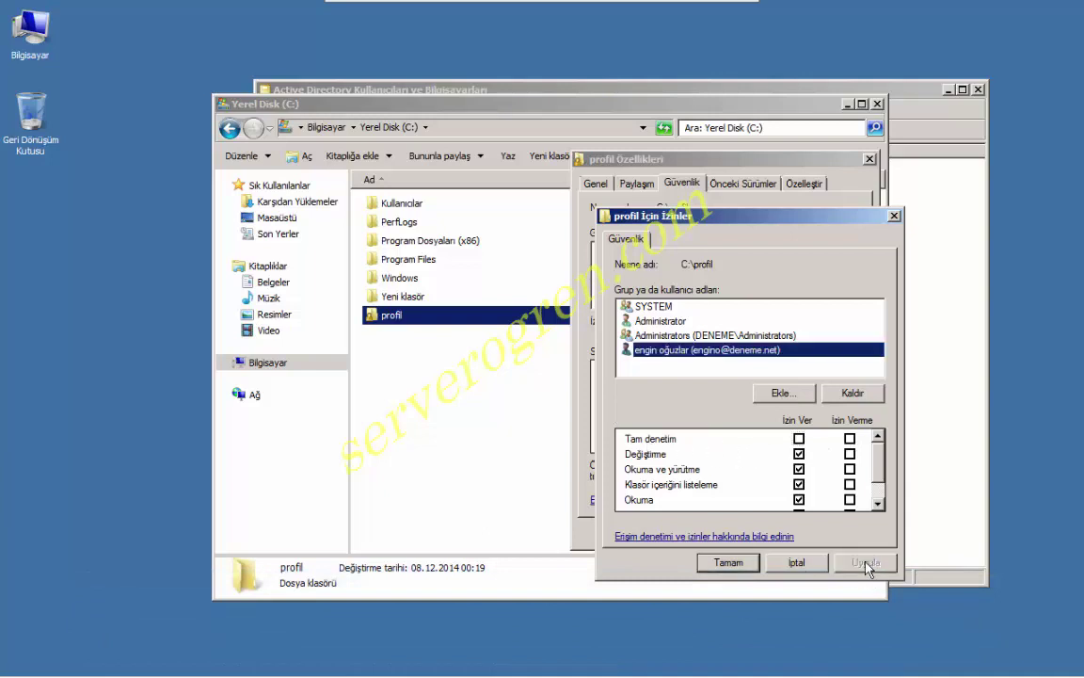
click(729, 563)
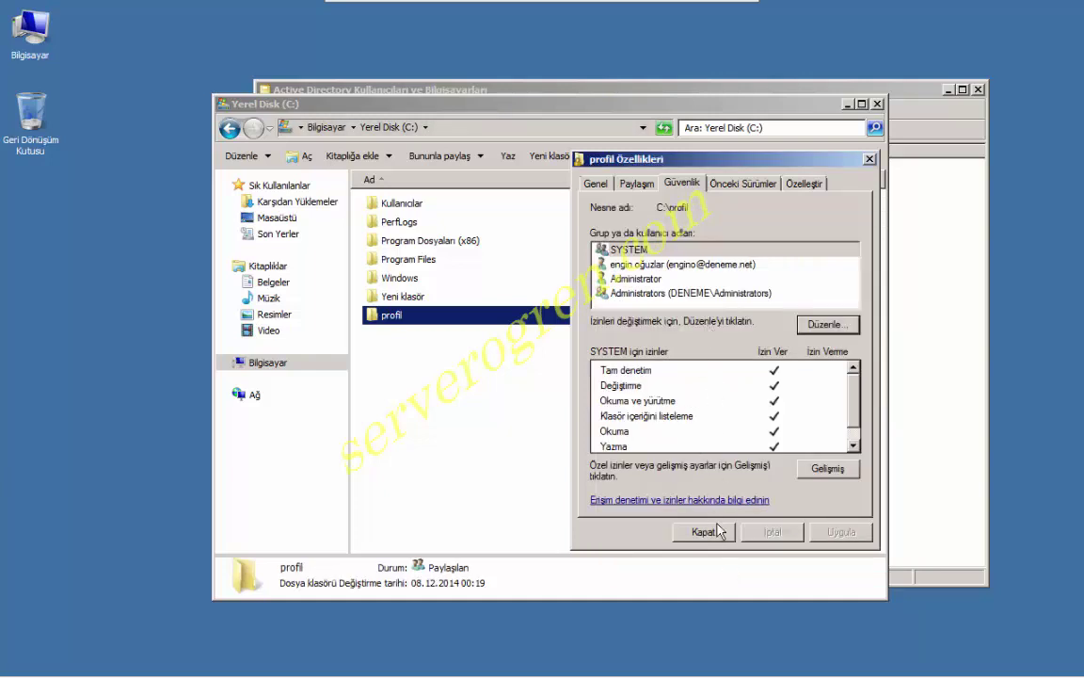
click(711, 533)
click(561, 392)
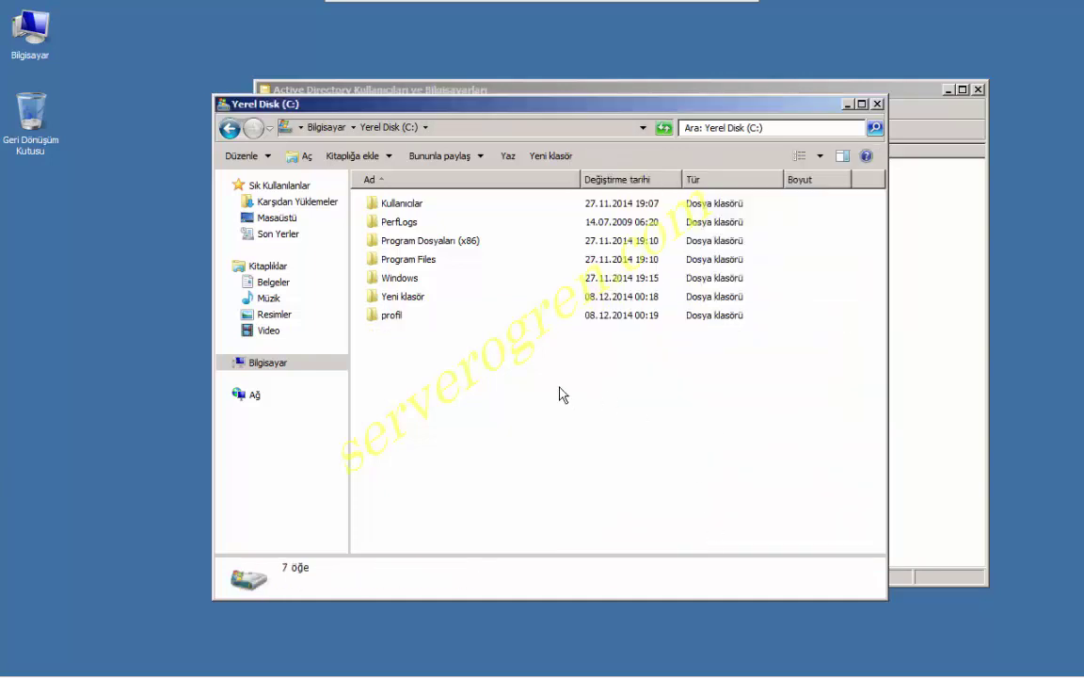
Open the client user's Profile tab in Active Directory and begin the profile path with \\192.168.
click(847, 106)
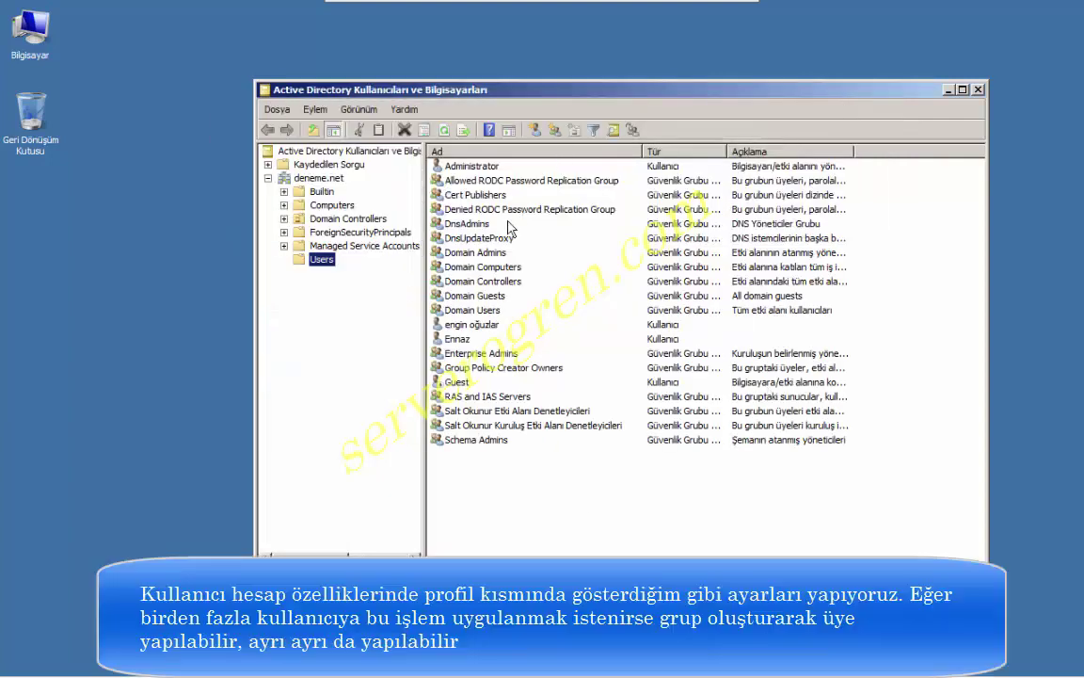
click(499, 325)
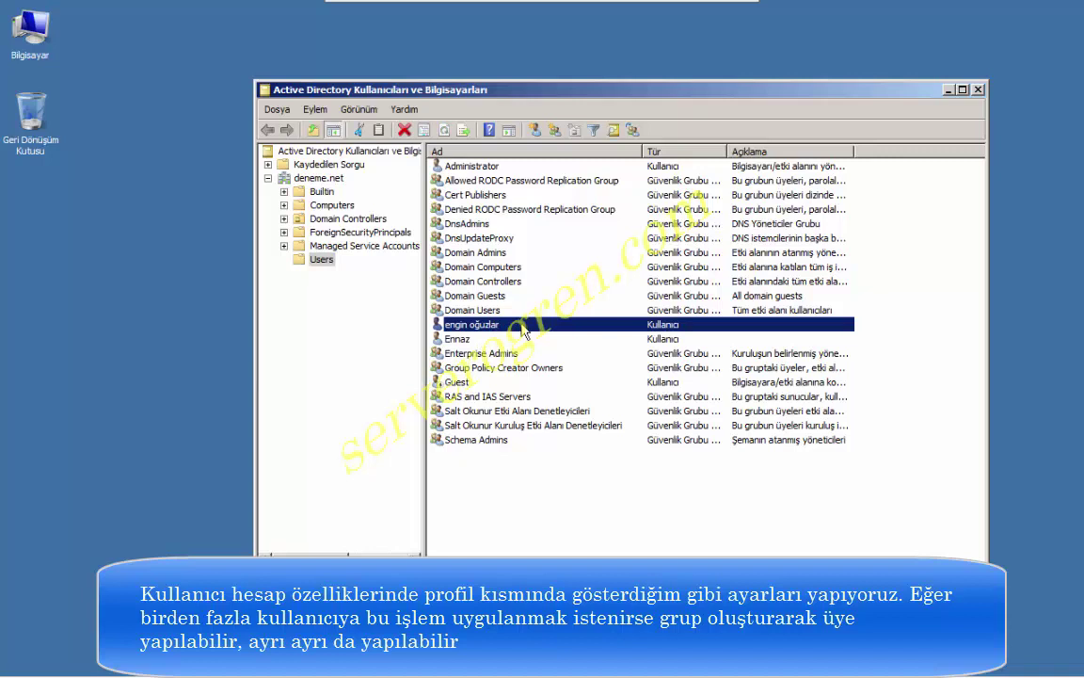
double_click(523, 331)
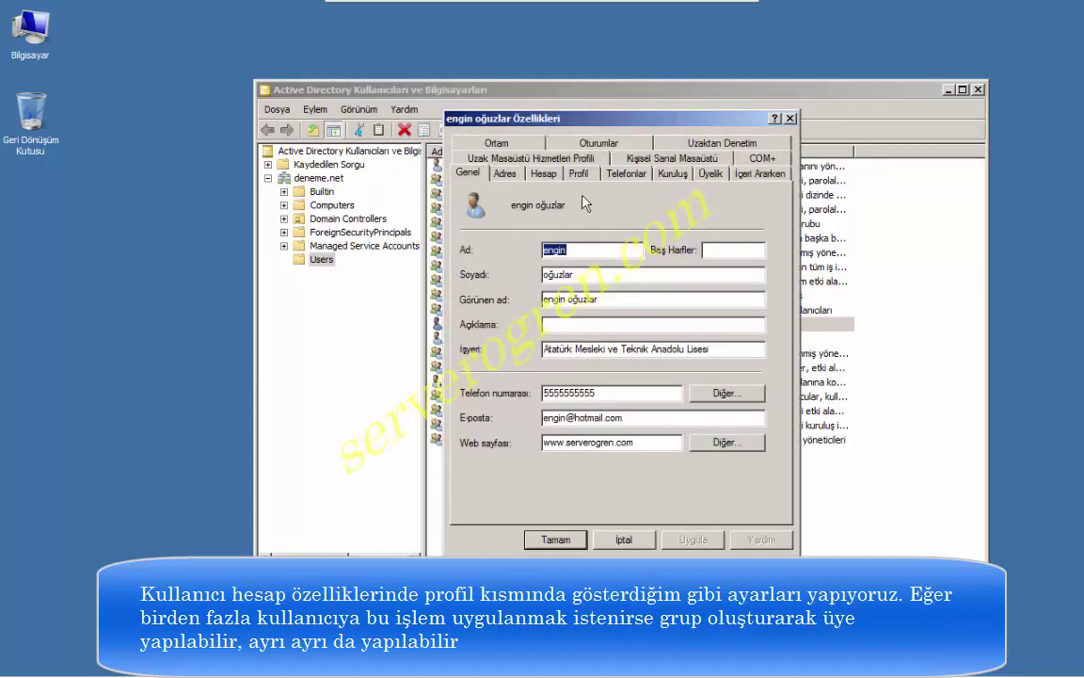
click(588, 176)
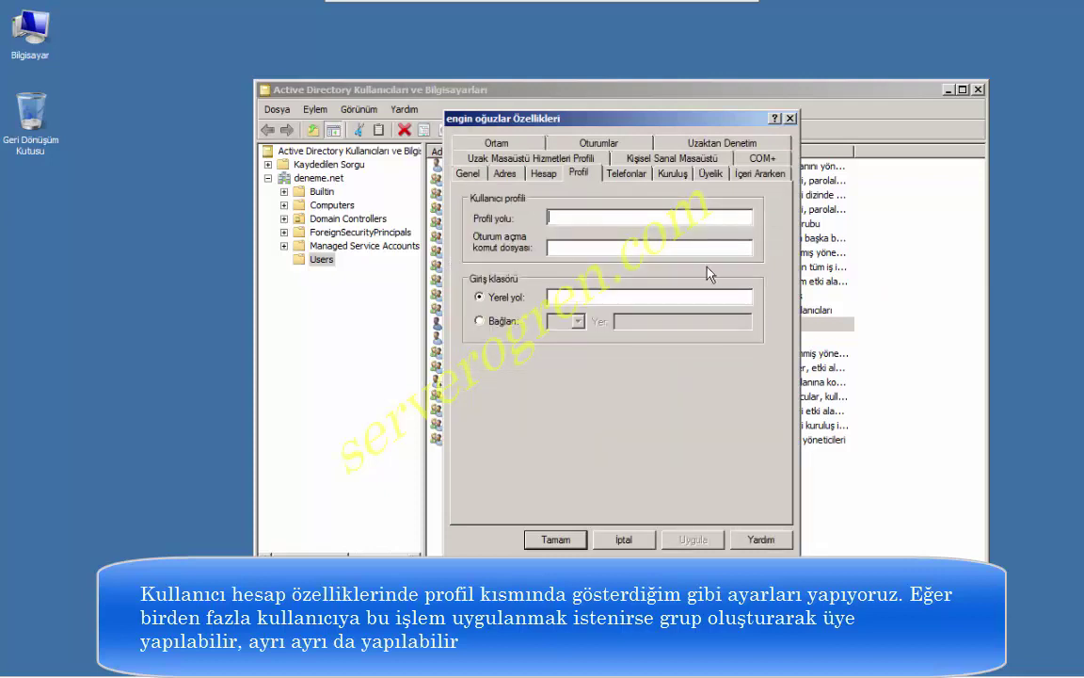
text(\\192.168.)
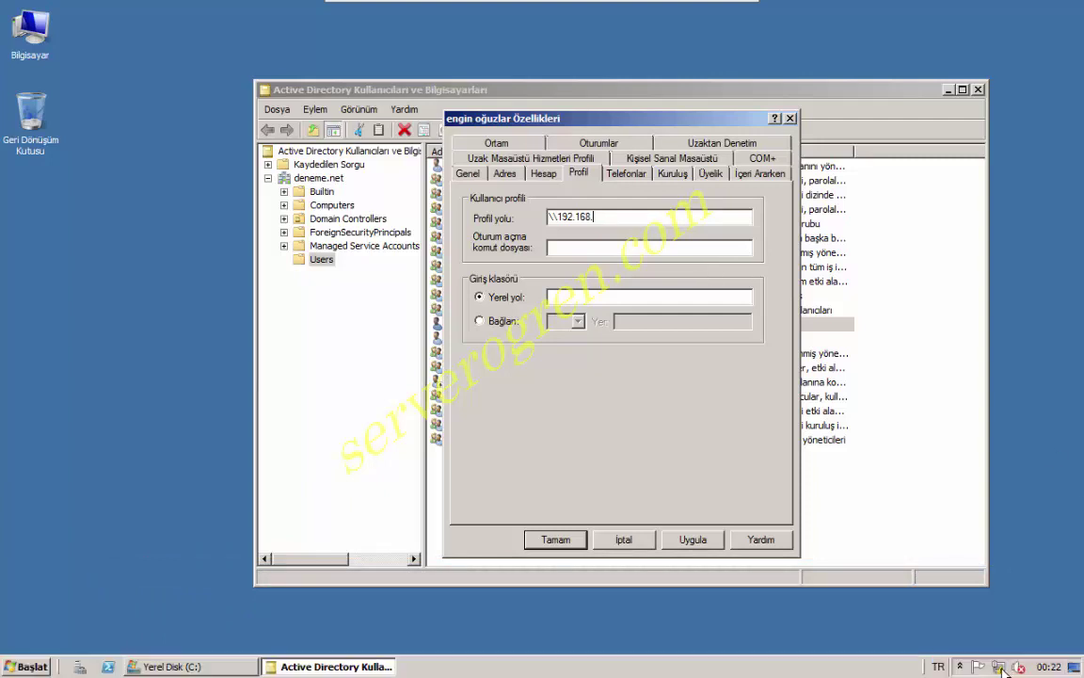
click(1002, 668)
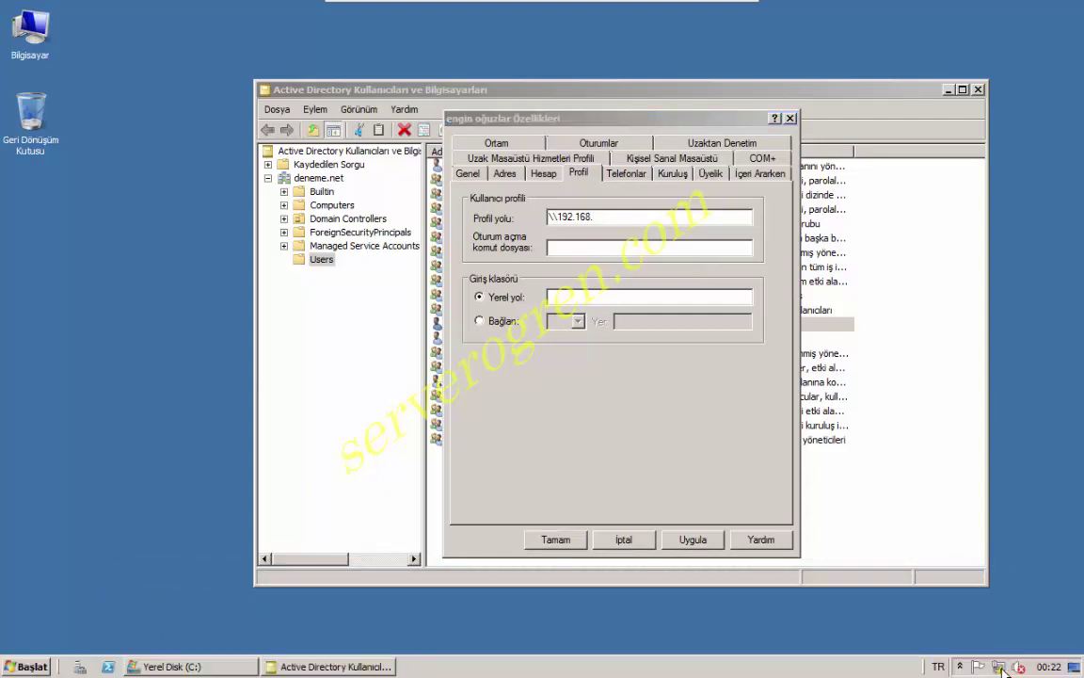
Read the server's IPv4 address 192.168.10.1 from the Local Area Connection details.
click(1011, 642)
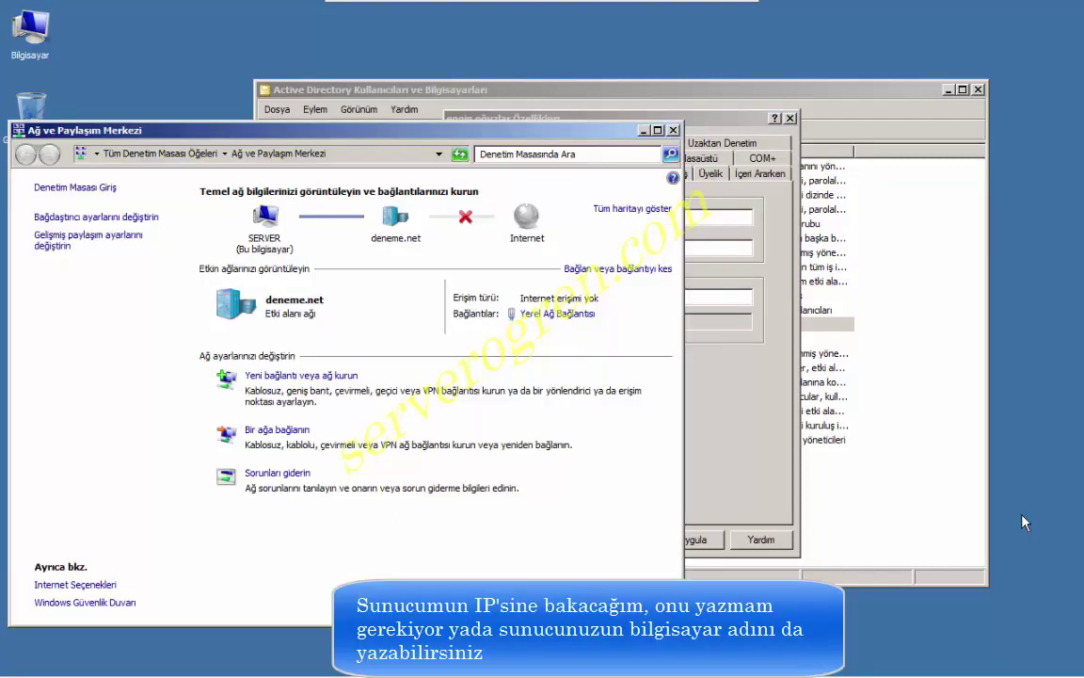
click(555, 318)
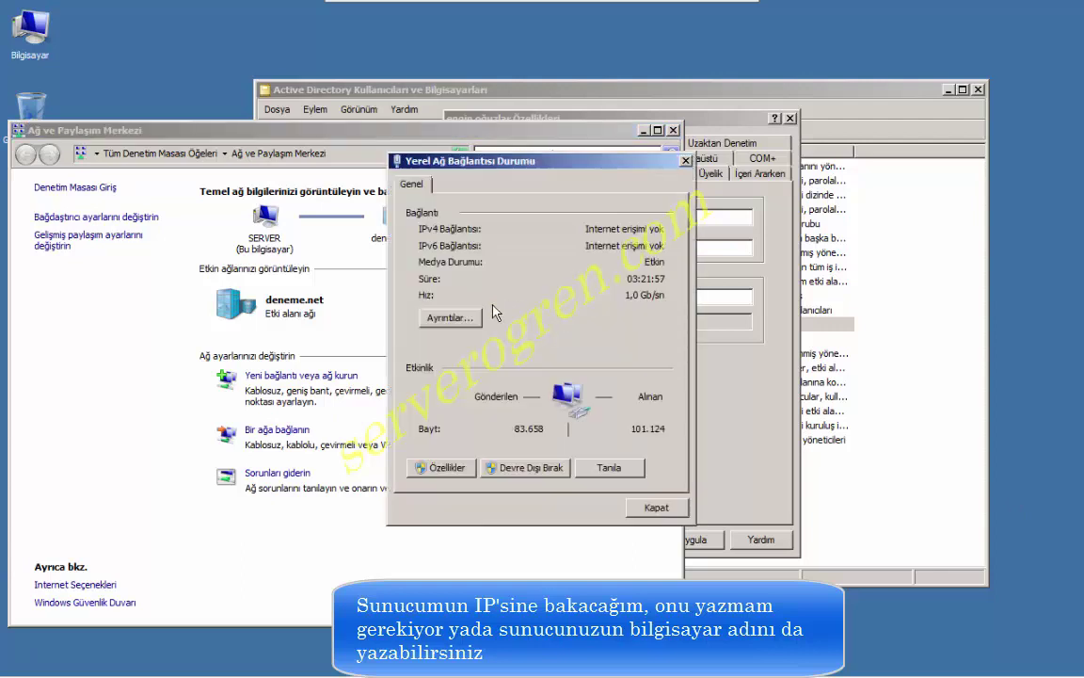
click(451, 319)
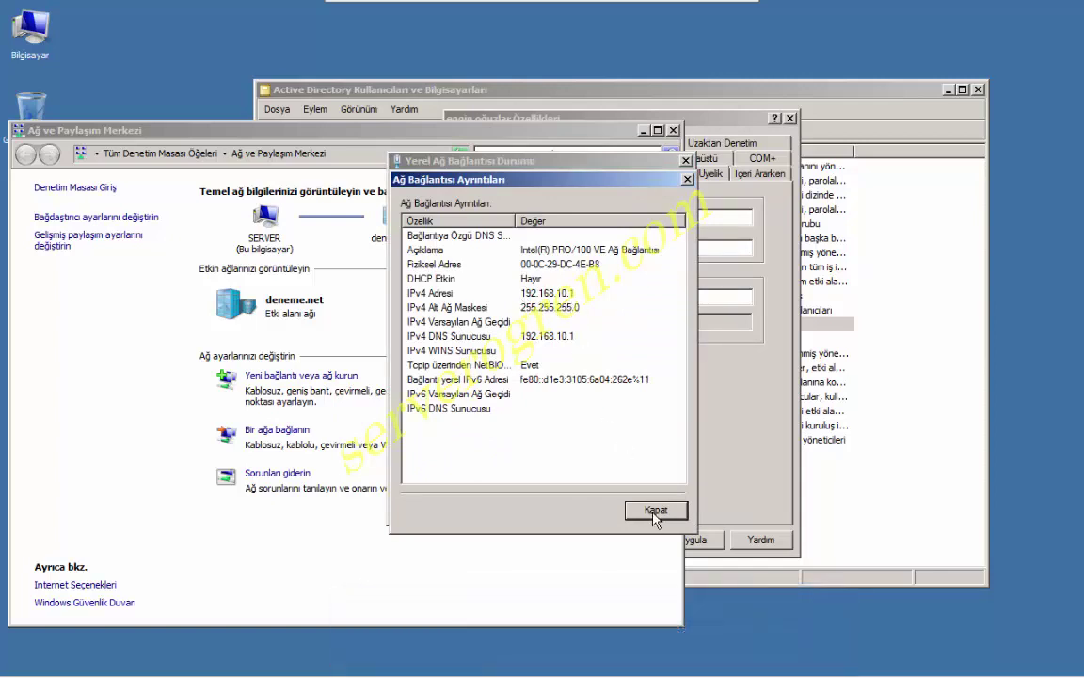
click(656, 510)
click(656, 574)
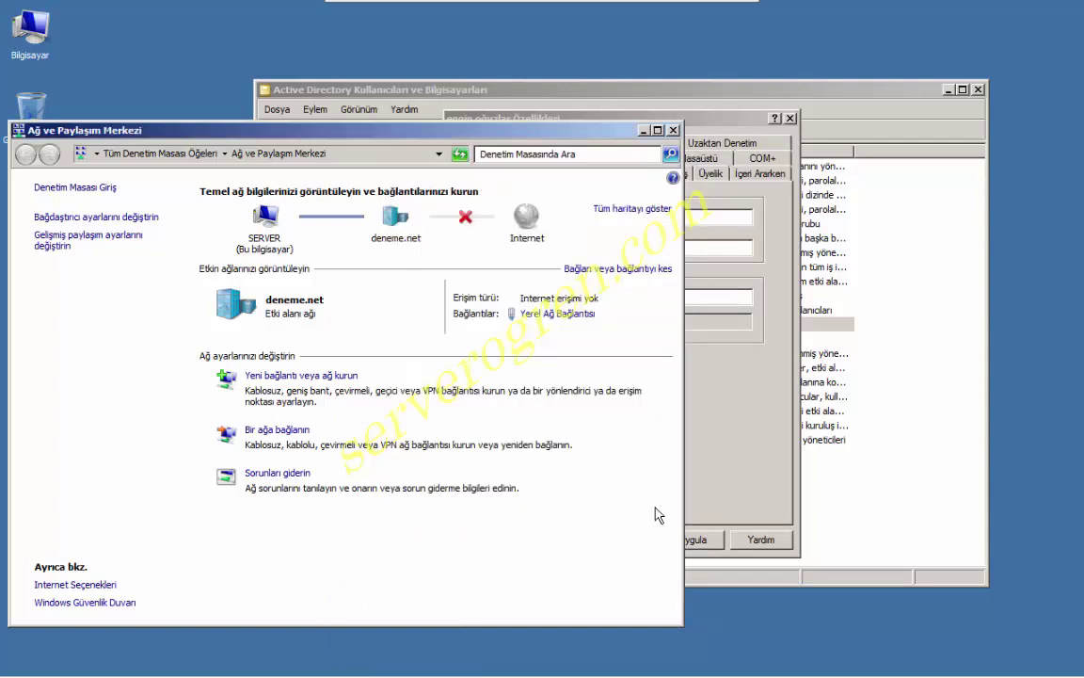
click(607, 116)
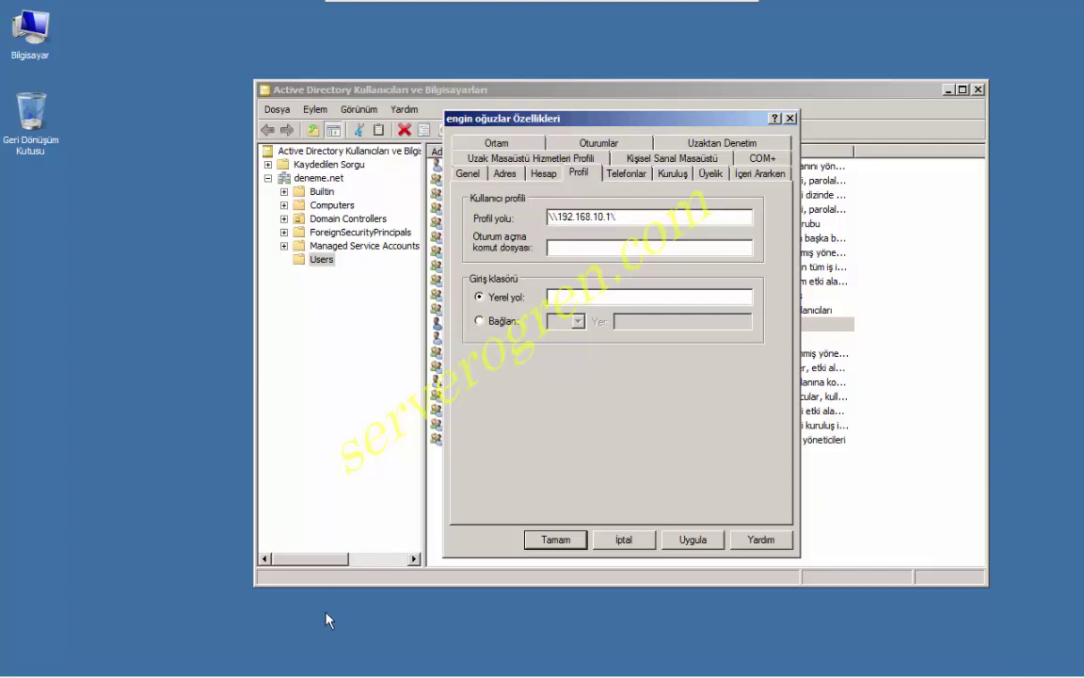
Check the profil folder's share name in its Properties sharing details.
mouse_move(356, 669)
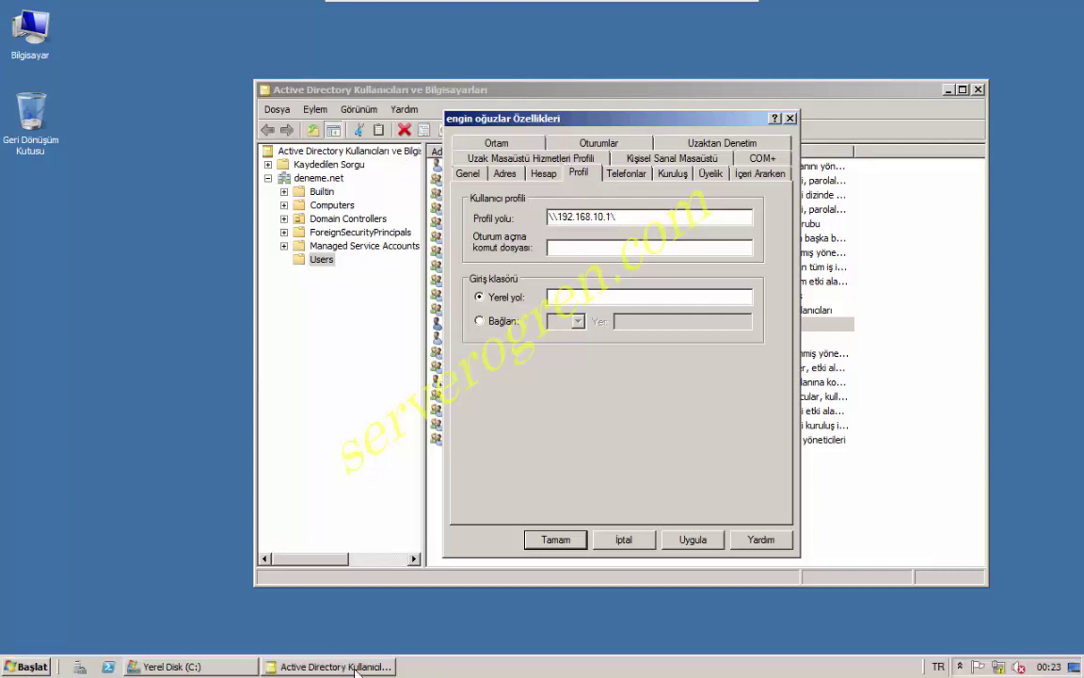
click(188, 666)
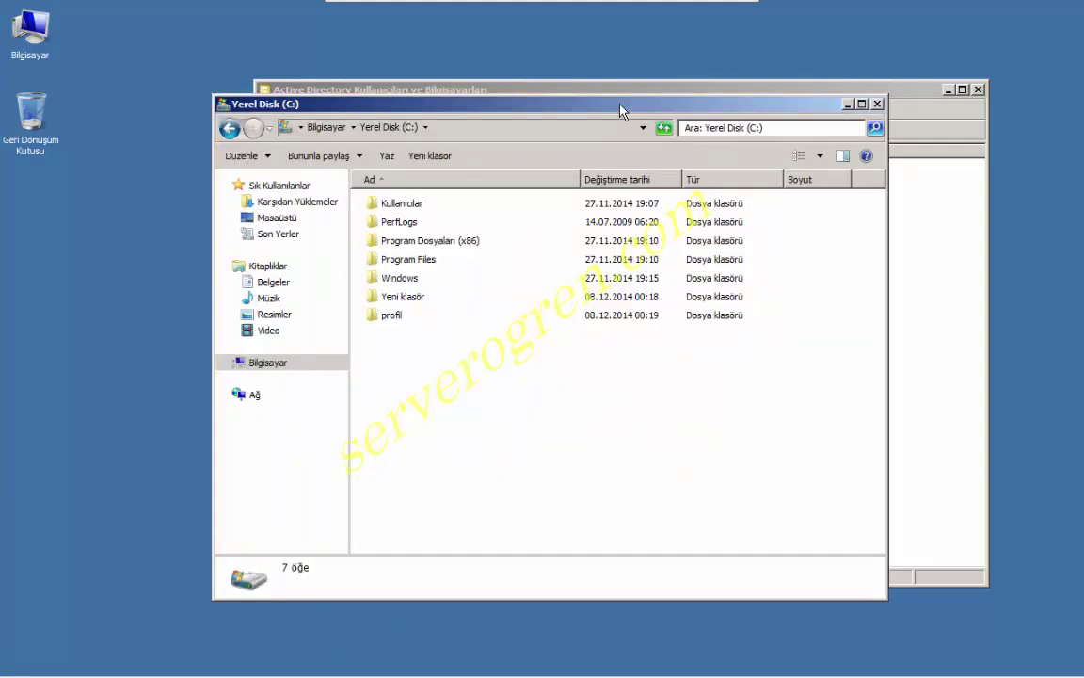
drag(619, 109, 284, 109)
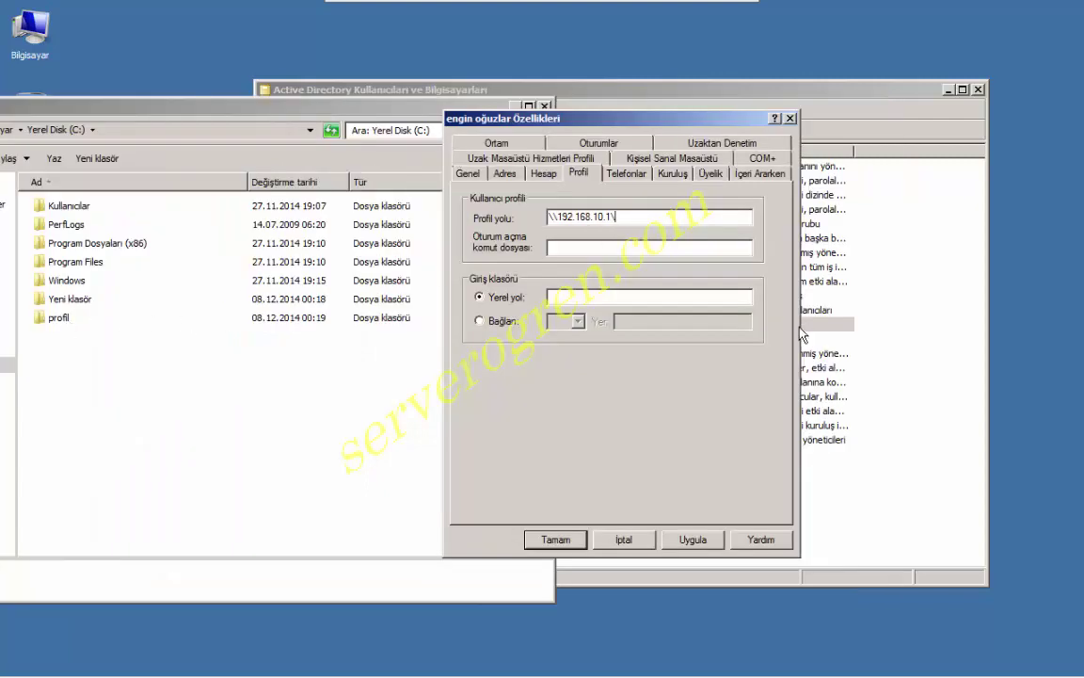
text(ofil$)
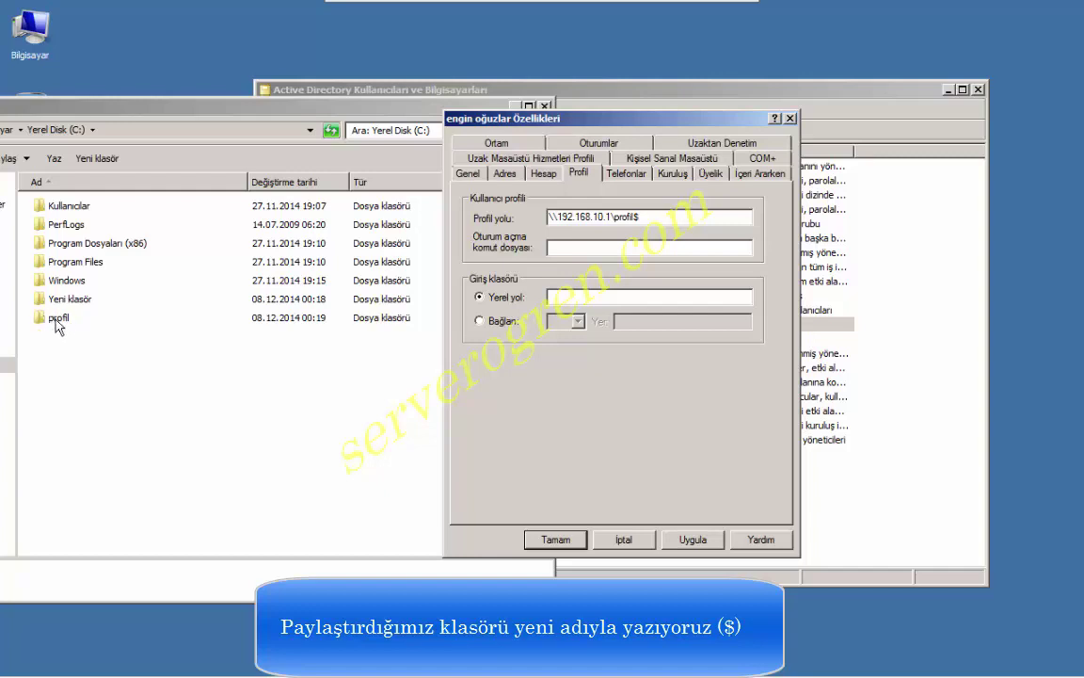
click(58, 319)
right_click(57, 321)
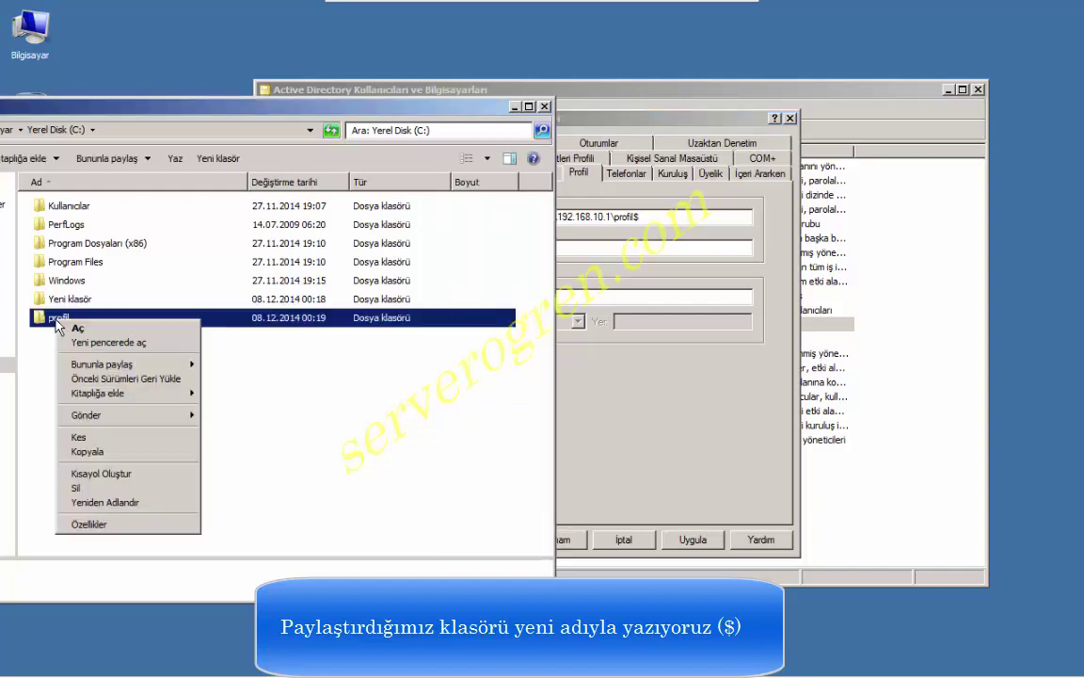
click(117, 533)
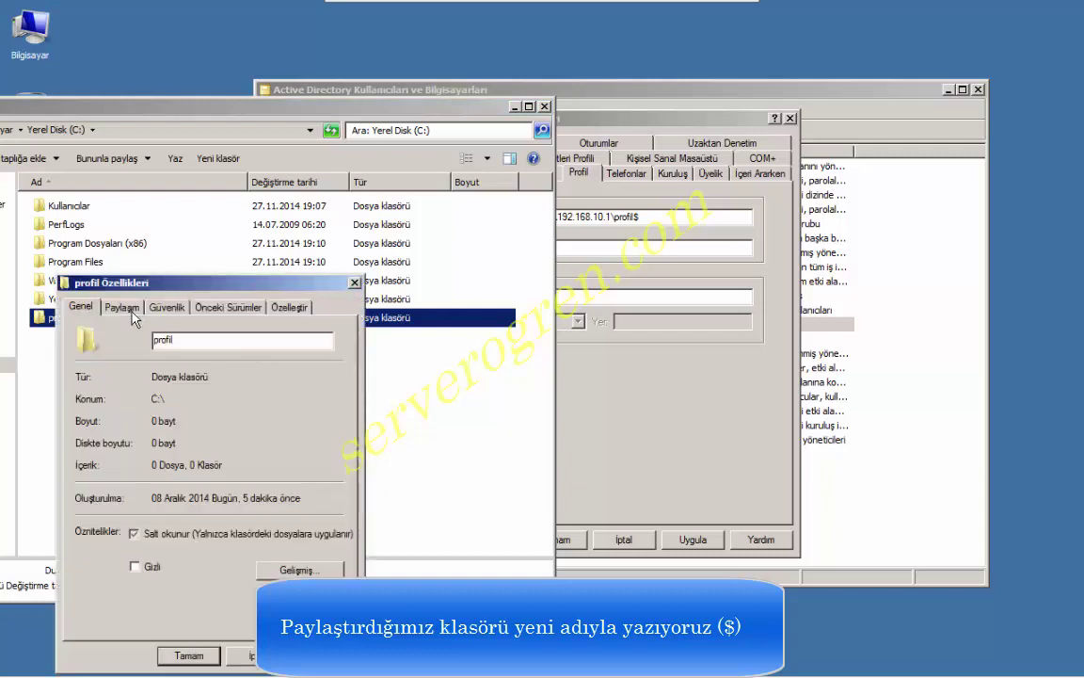
click(132, 311)
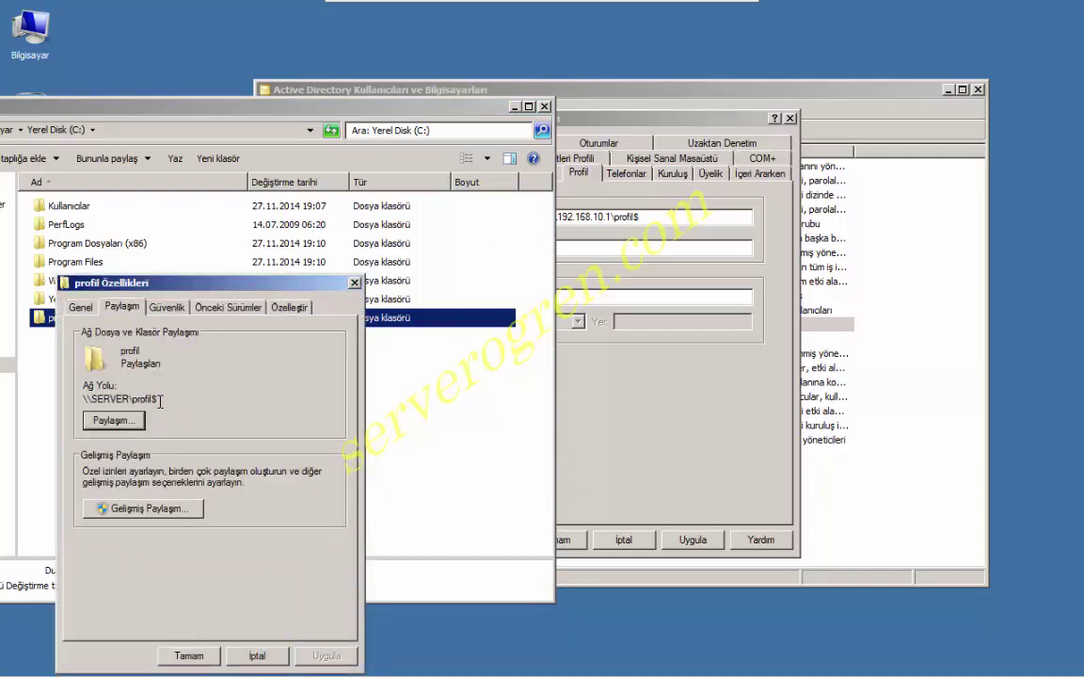
Set the profile path to \\192.168.10.1\profil$\%username%, apply, and close.
click(666, 127)
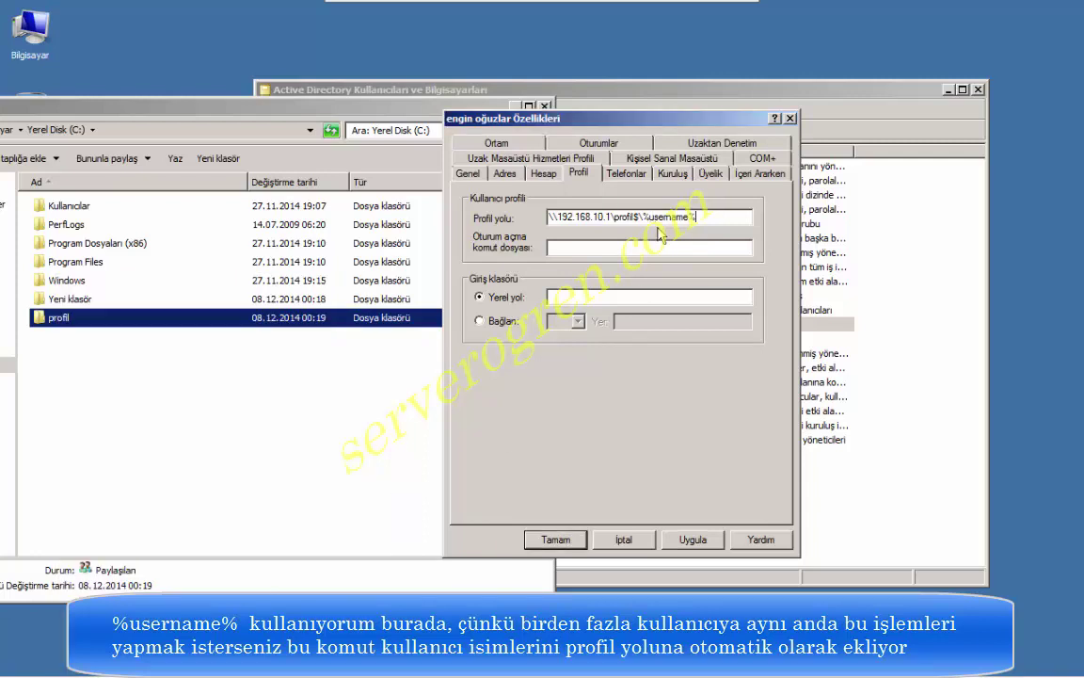
click(702, 544)
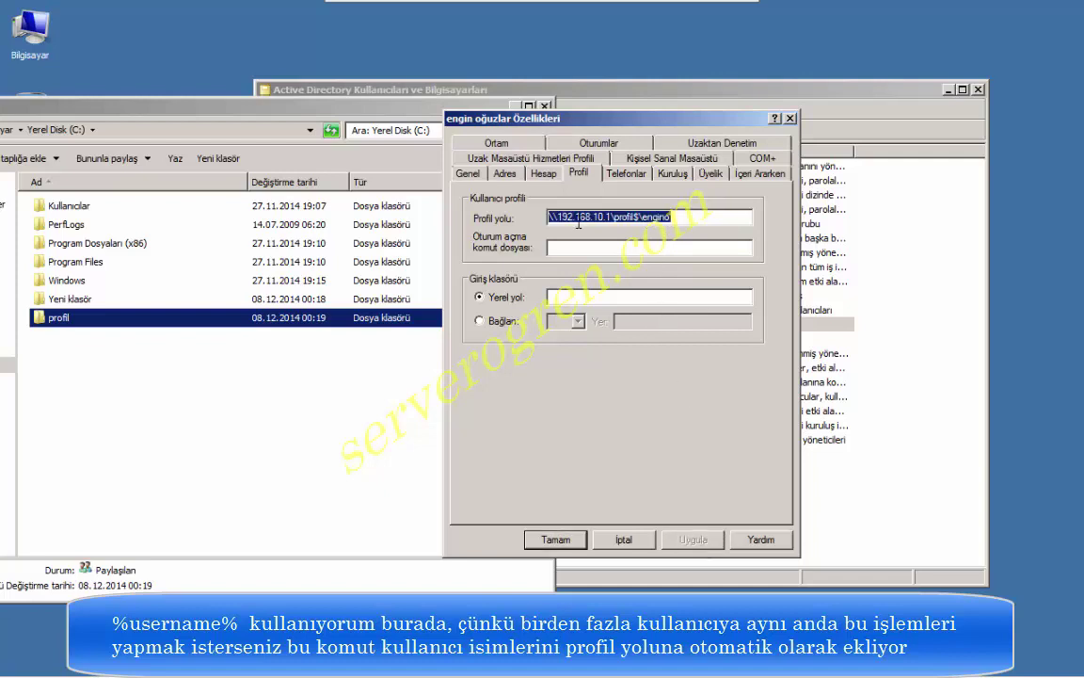
click(556, 540)
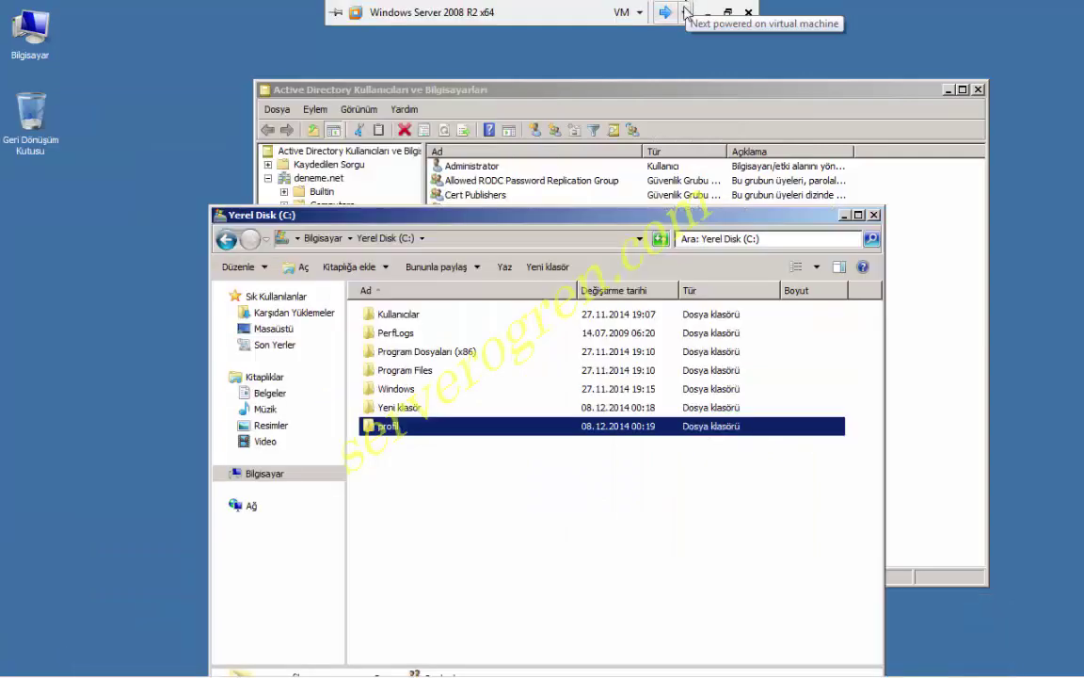
On the Windows 7 VM, send Ctrl+Alt+Del and log on as the domain user with its password.
click(665, 13)
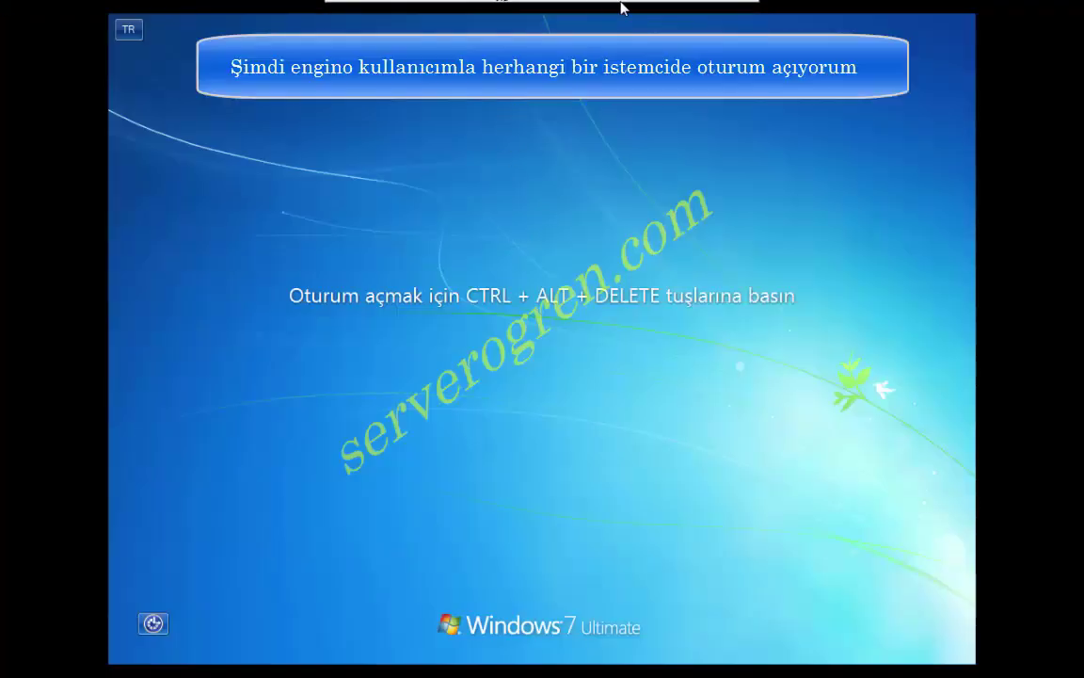
click(633, 13)
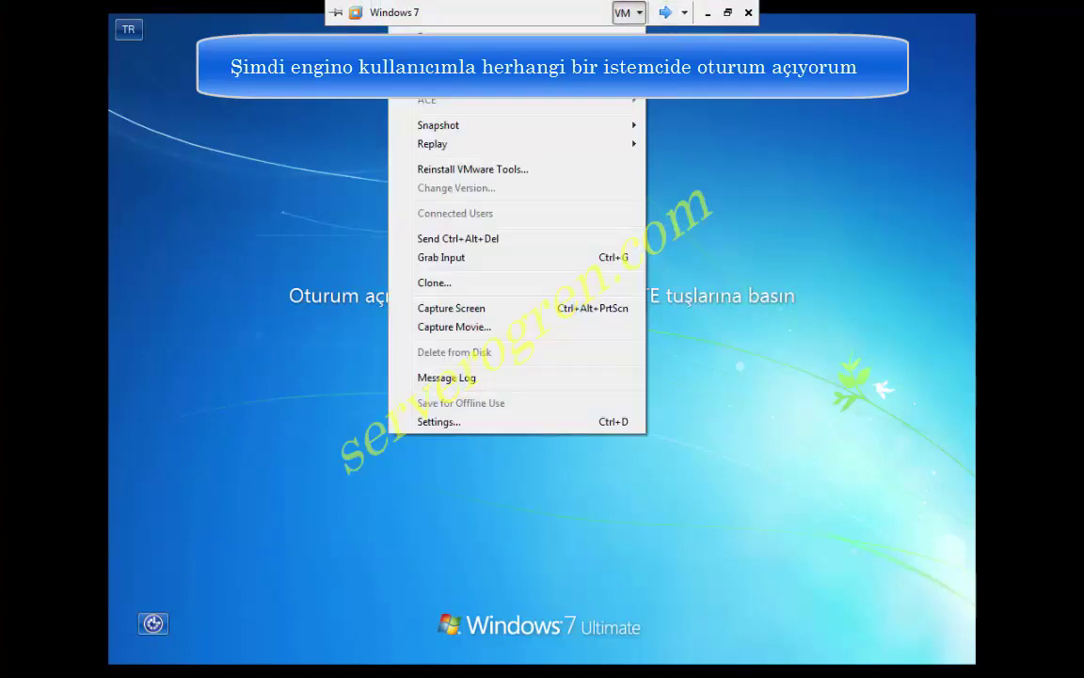
click(518, 240)
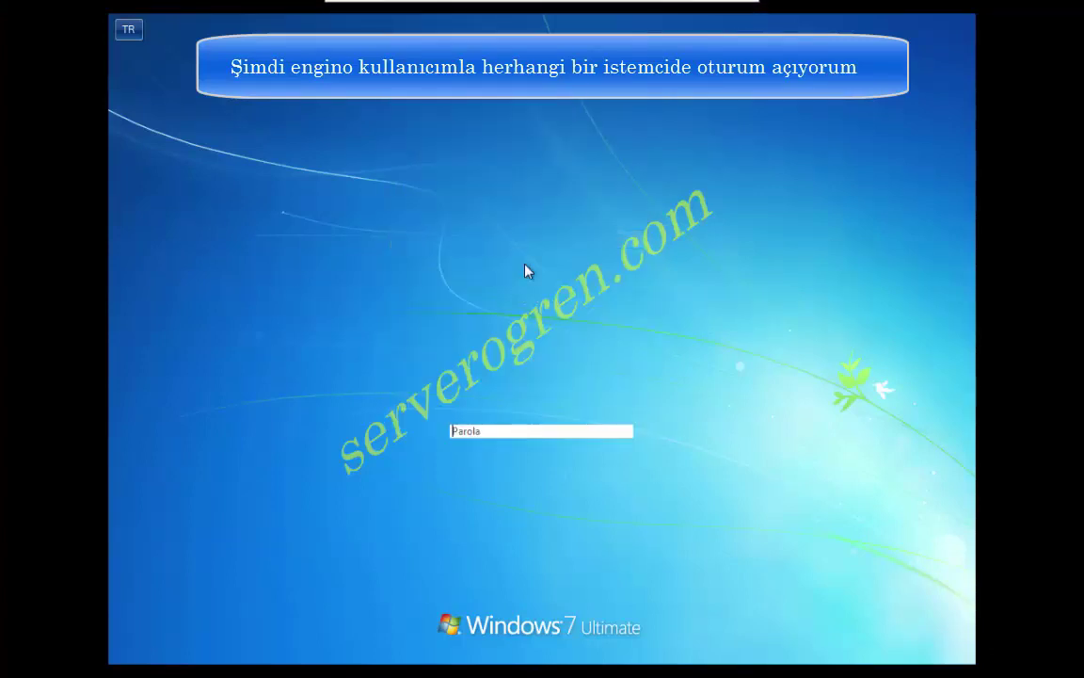
click(556, 429)
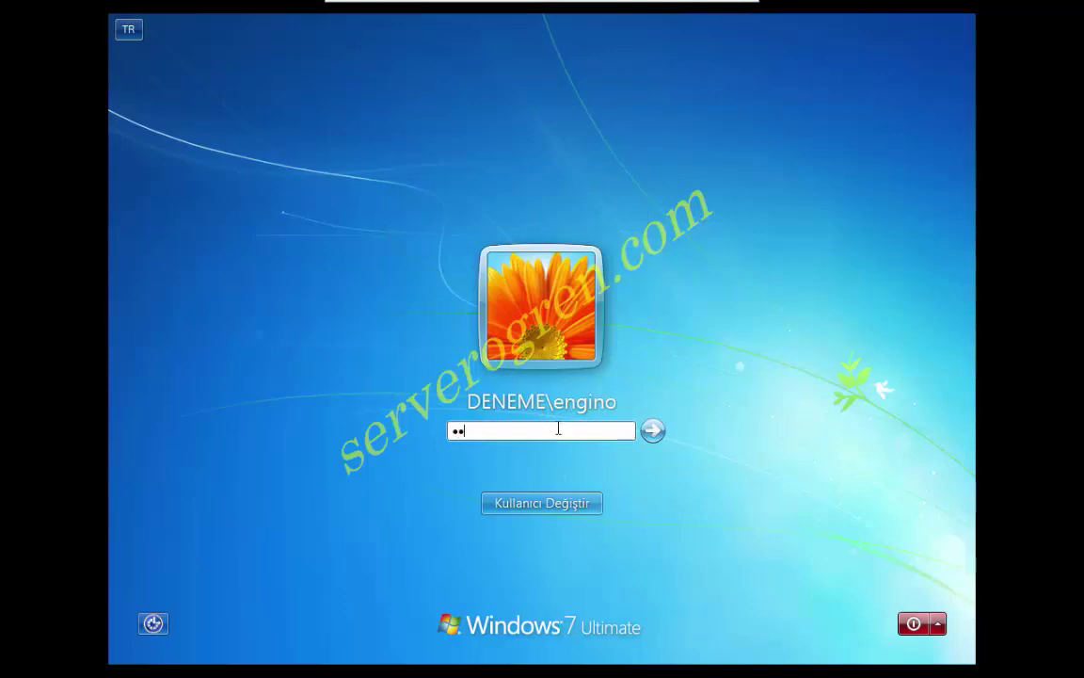
key(Return)
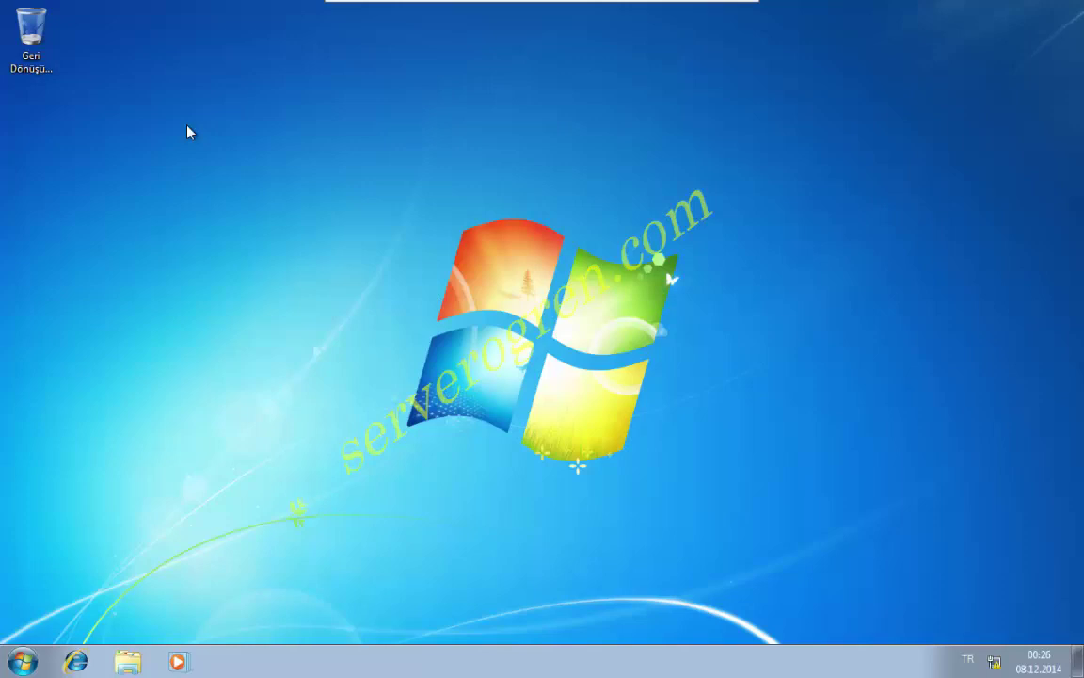
right_click(186, 126)
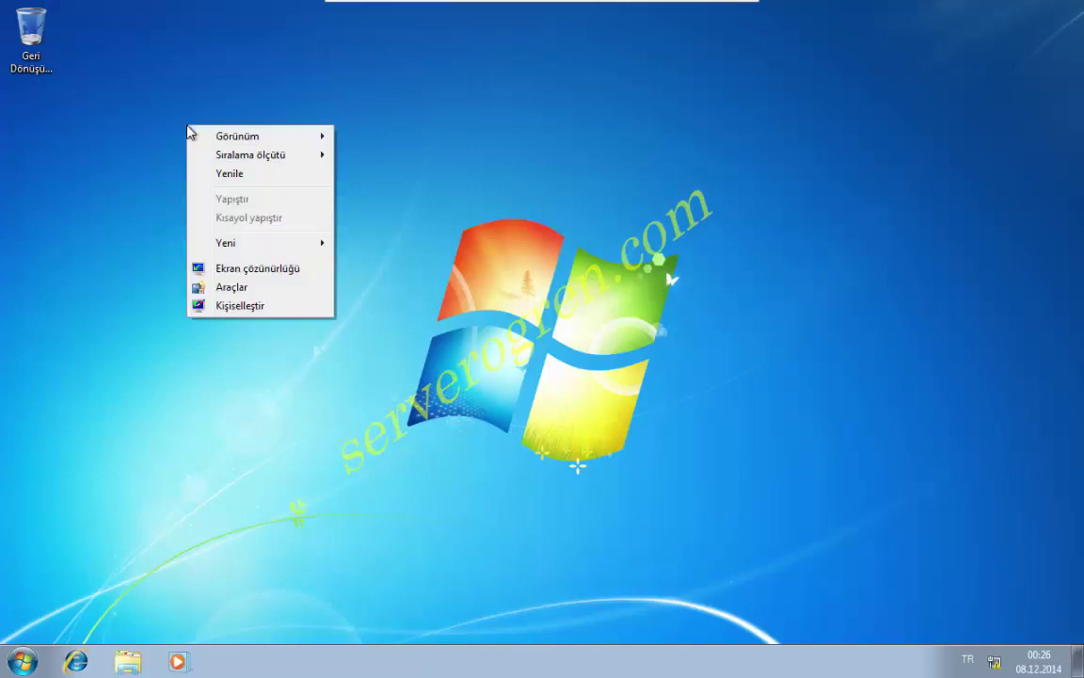
Create a new desktop folder named 'profil yolu'.
mouse_move(292, 249)
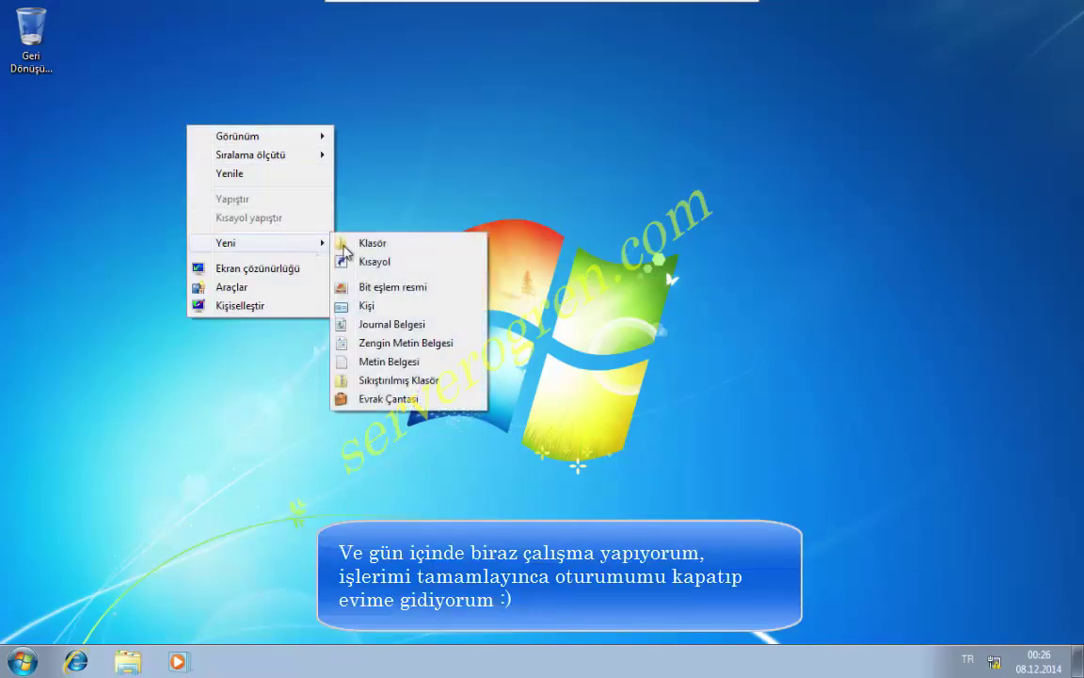
click(404, 246)
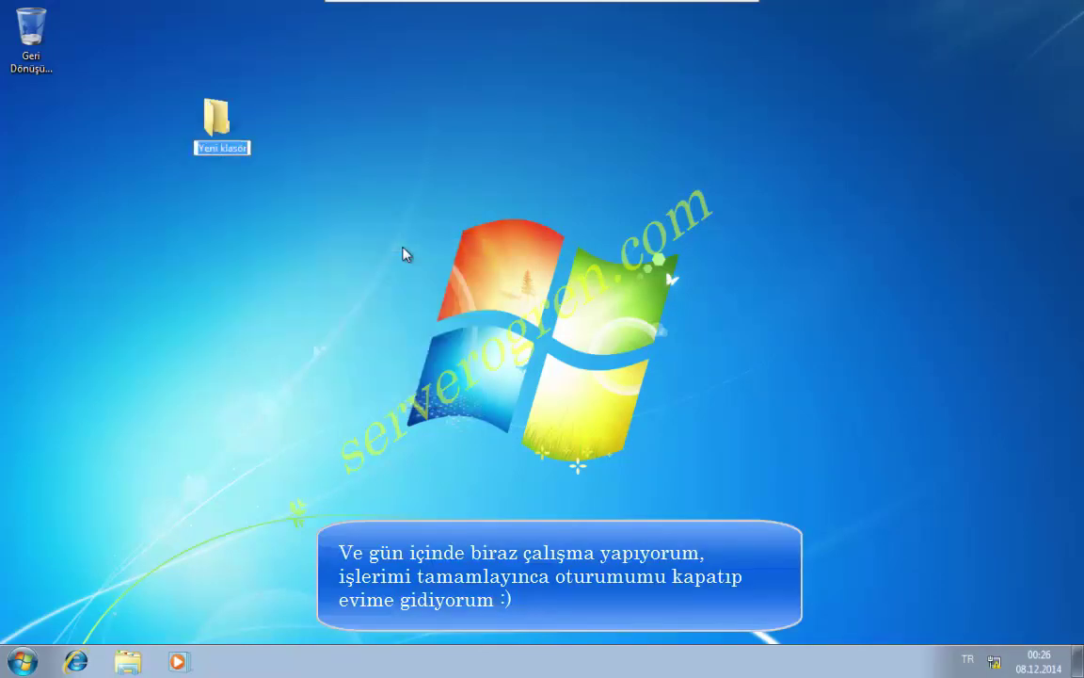
text(pr)
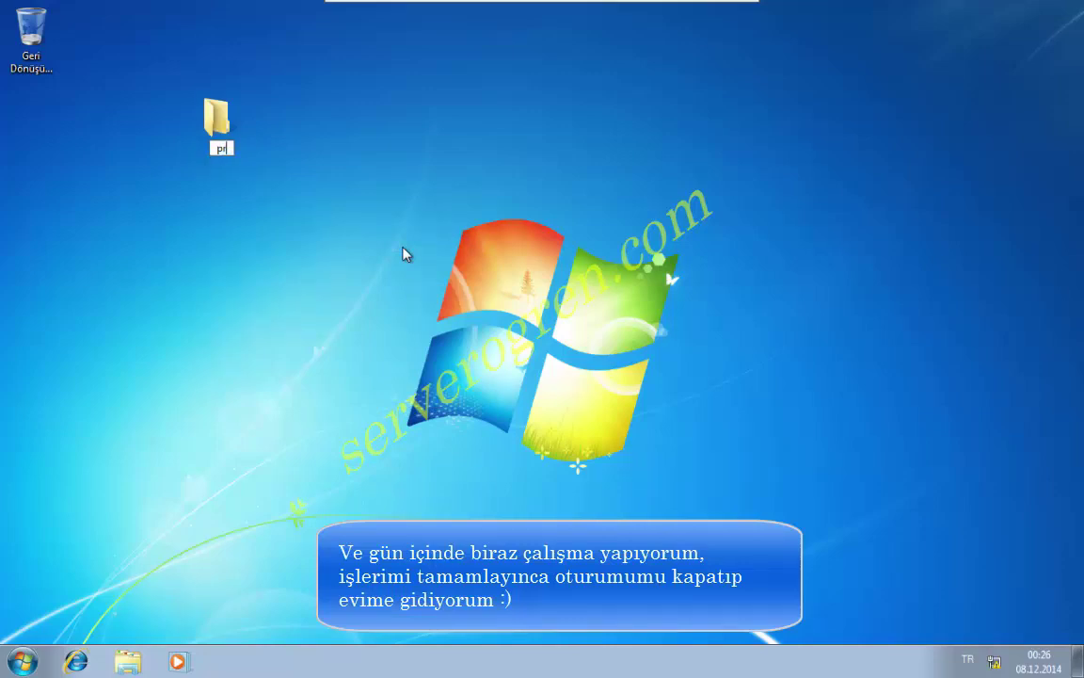
text(ofil yolu)
key(Return)
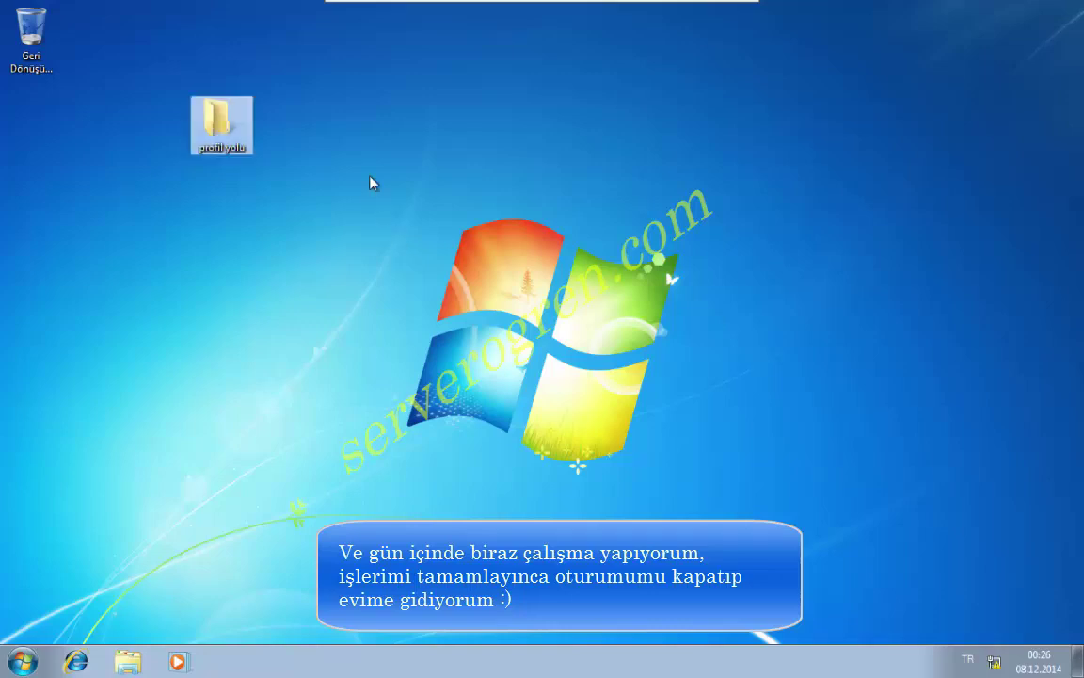
Create a new bitmap image on the desktop named 'deneme resmi'.
right_click(346, 147)
mouse_move(437, 282)
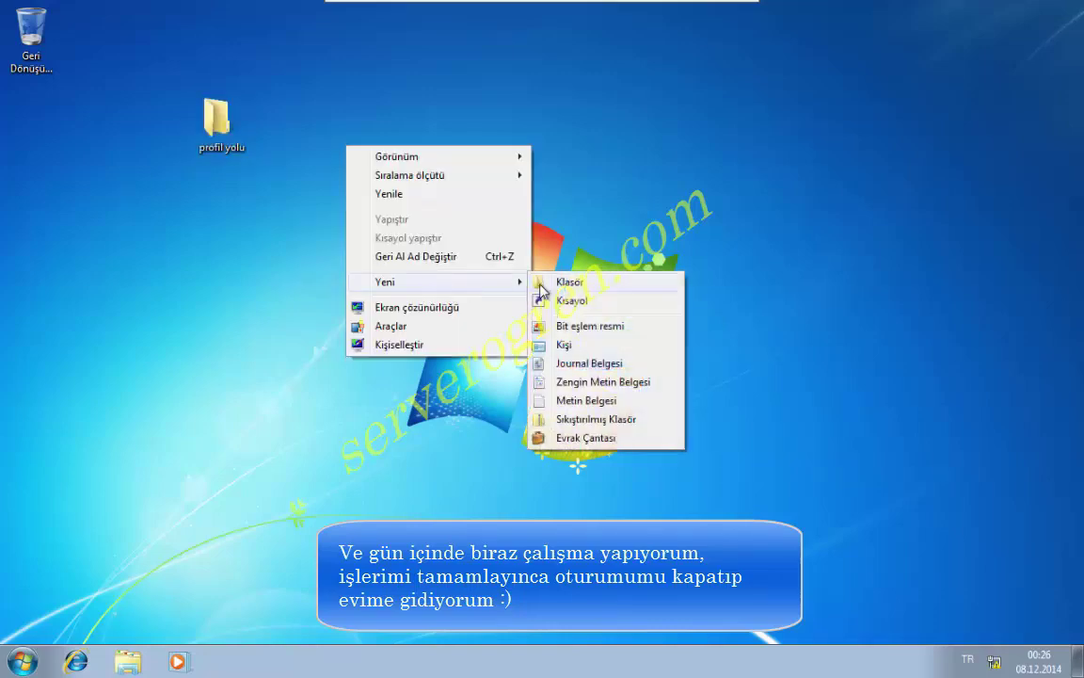
click(587, 326)
text(deneme resmi)
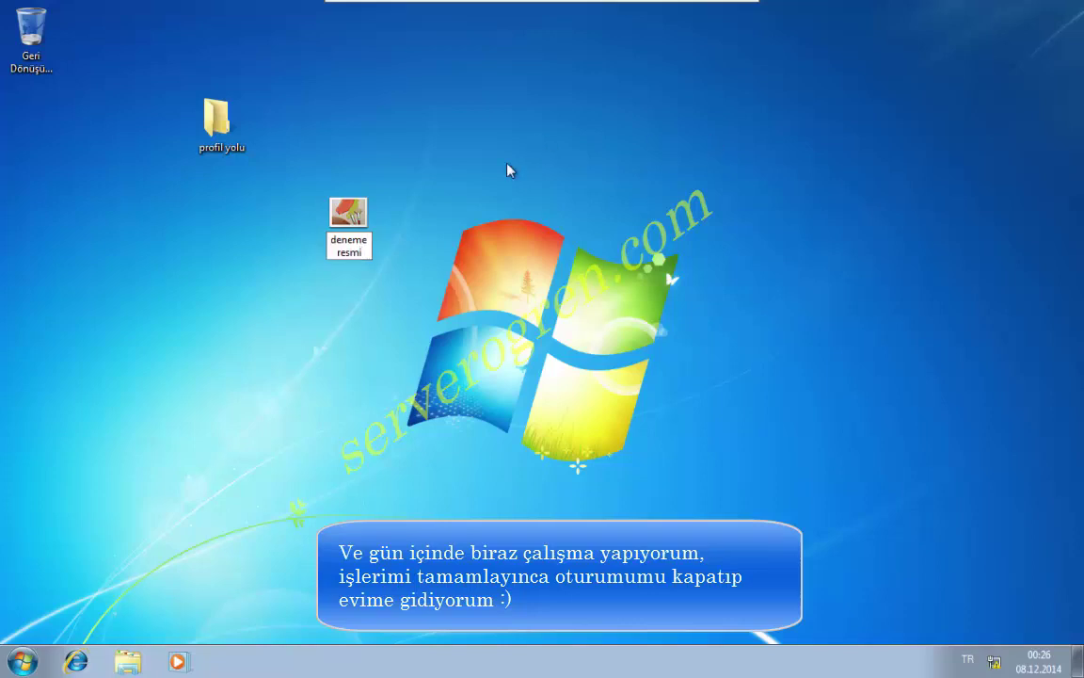
key(Return)
Create a new text document on the desktop named 'deneme yazısı'.
right_click(348, 73)
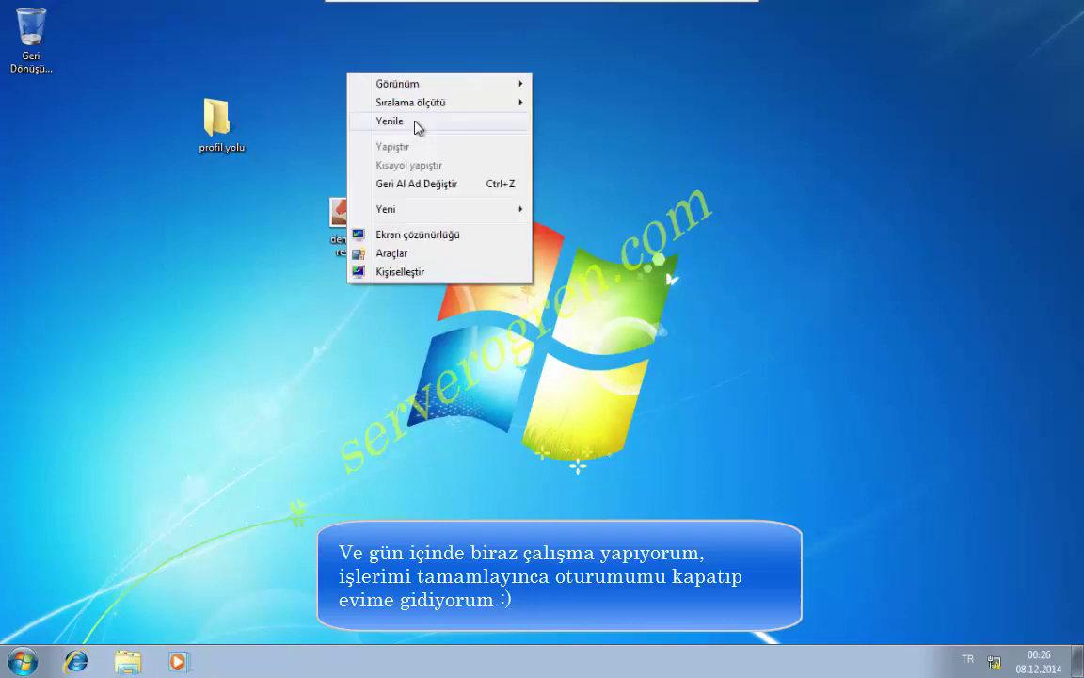
mouse_move(448, 219)
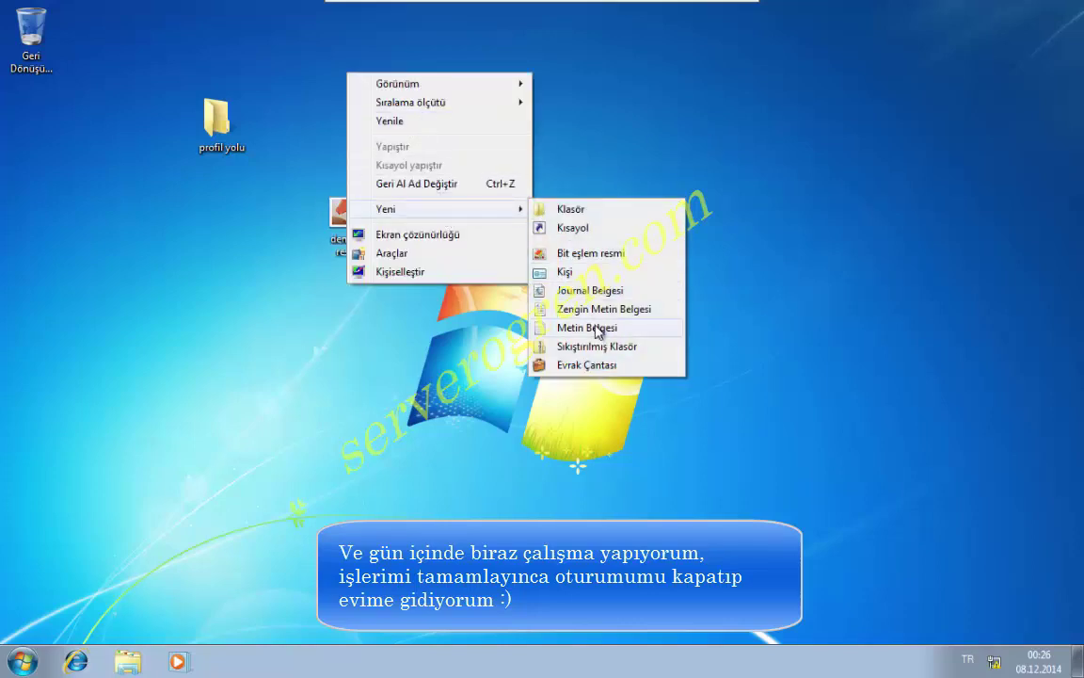
click(597, 324)
text(deneme yazısı)
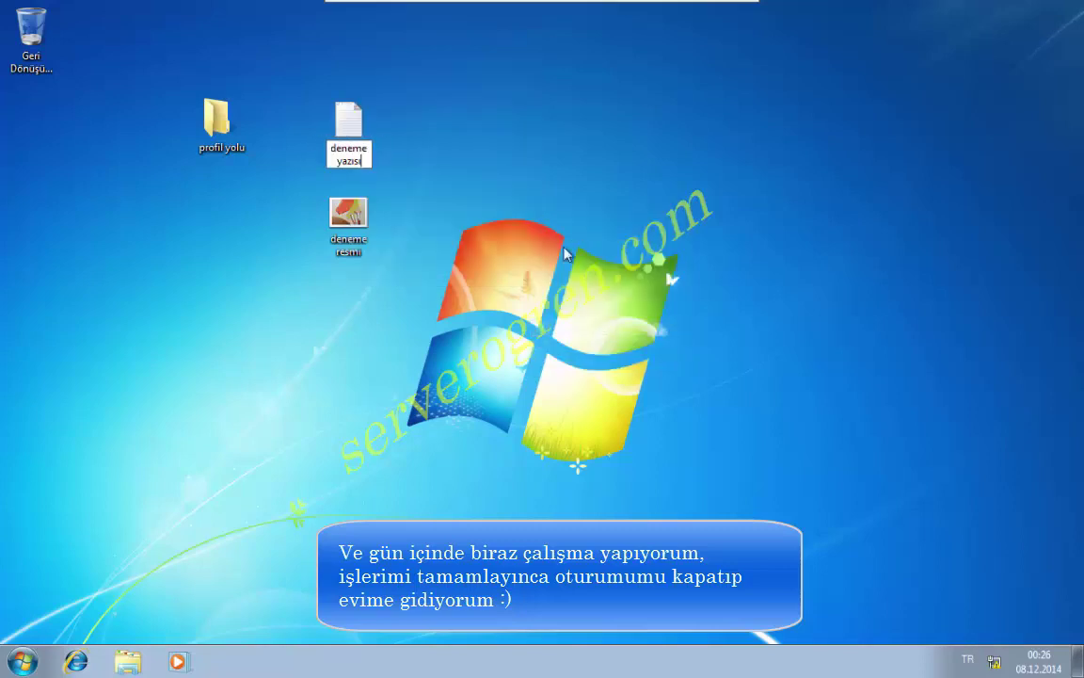
click(116, 232)
Create a new compressed (zipped) folder on the desktop named 'deneme'.
right_click(116, 232)
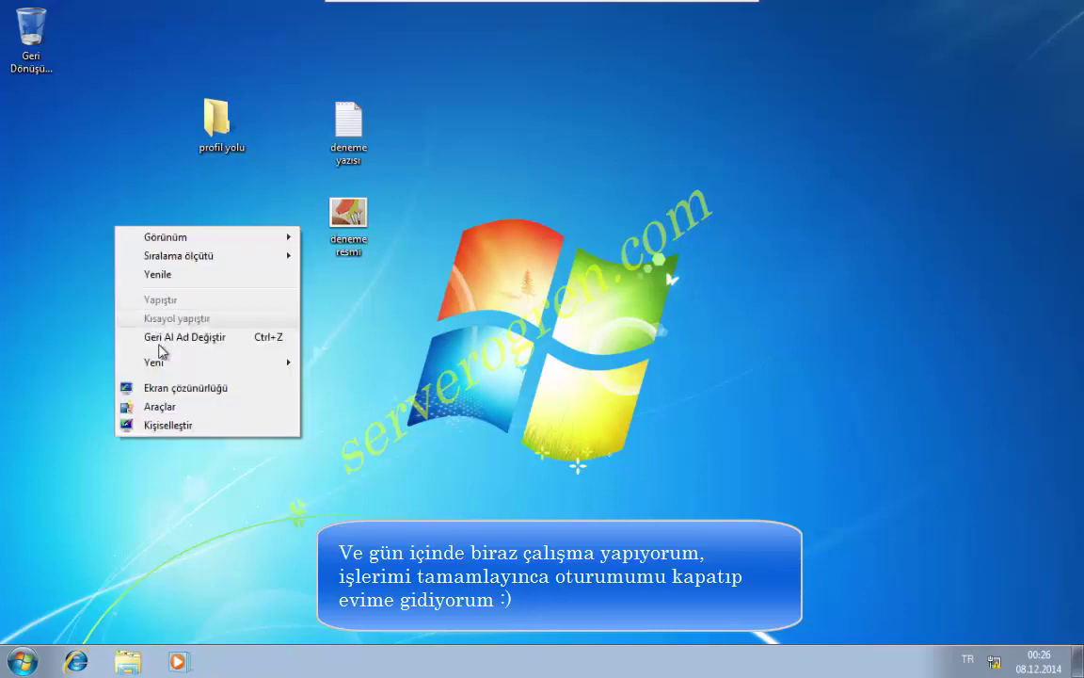
mouse_move(154, 365)
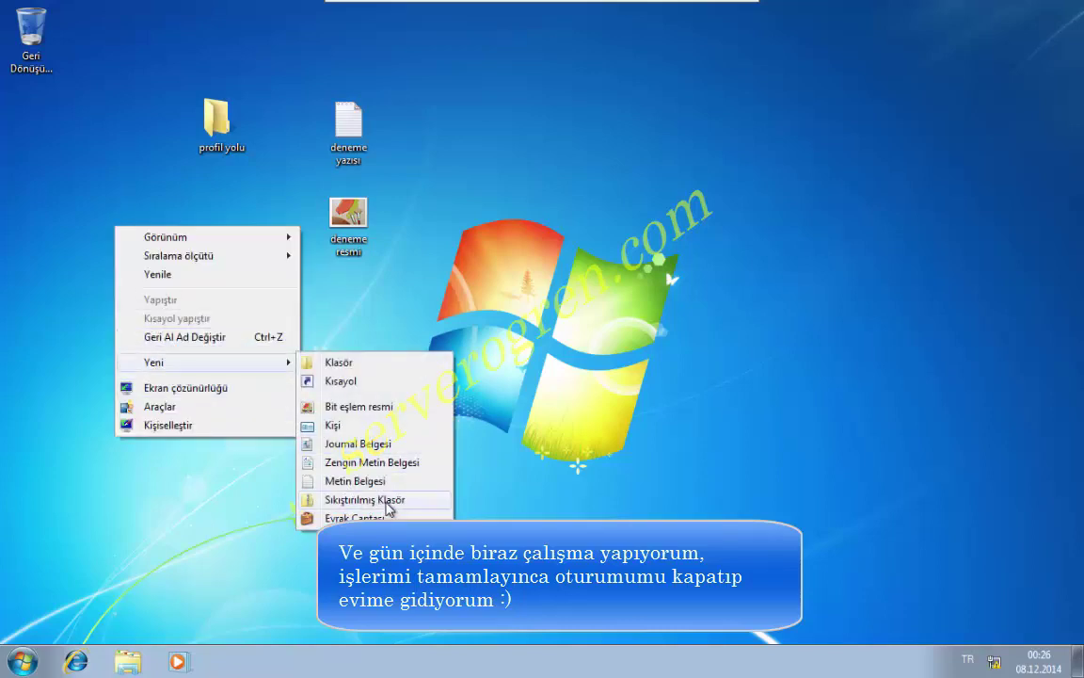
click(386, 502)
text(deneme)
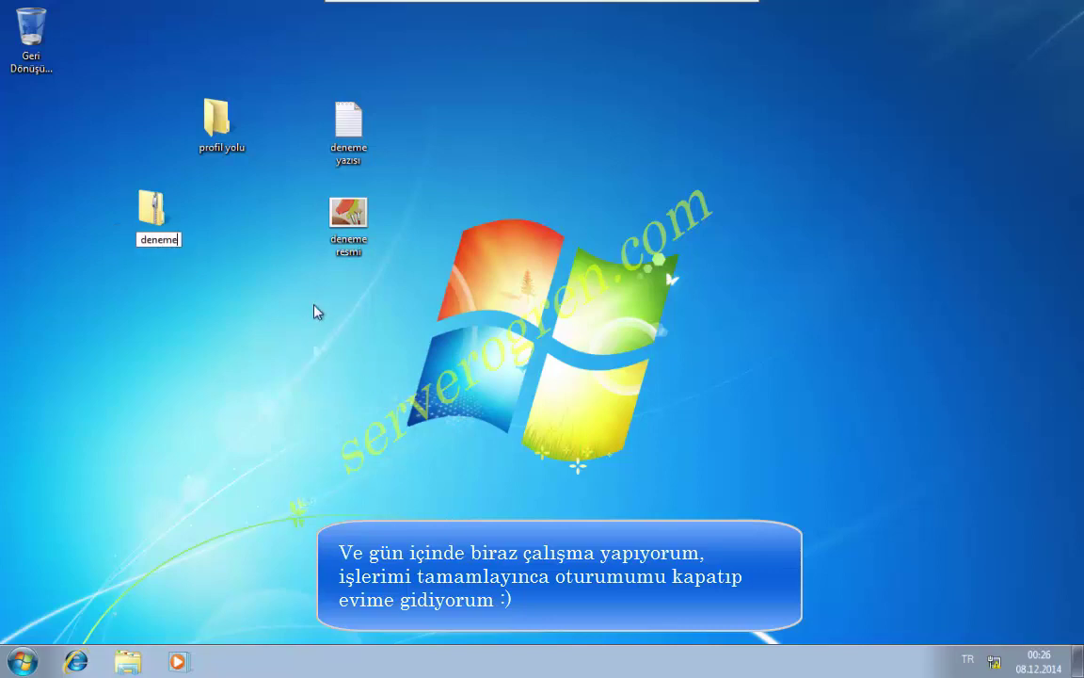
key(Return)
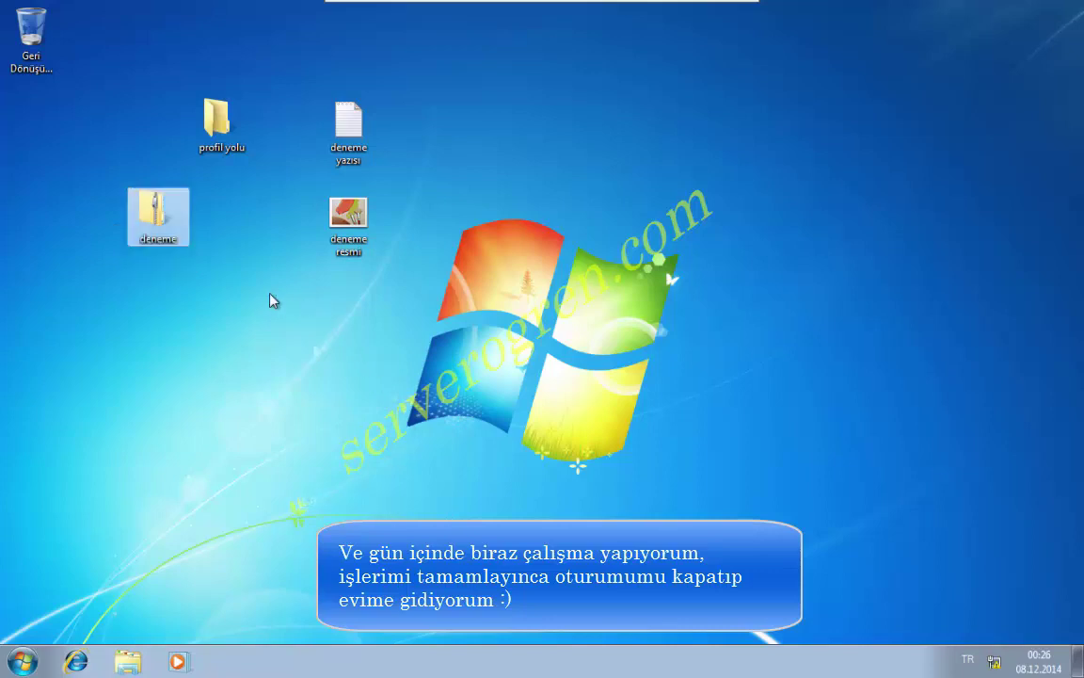
click(271, 300)
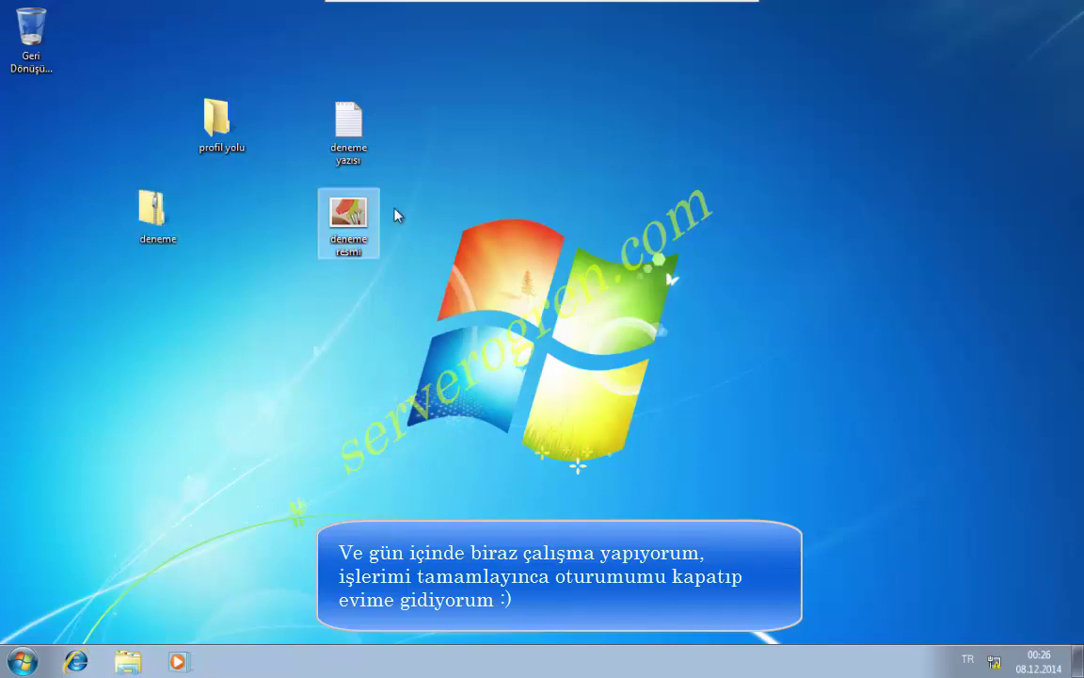
Open deneme resmi with Paint, scribble black brush strokes, and save it when closing.
right_click(347, 216)
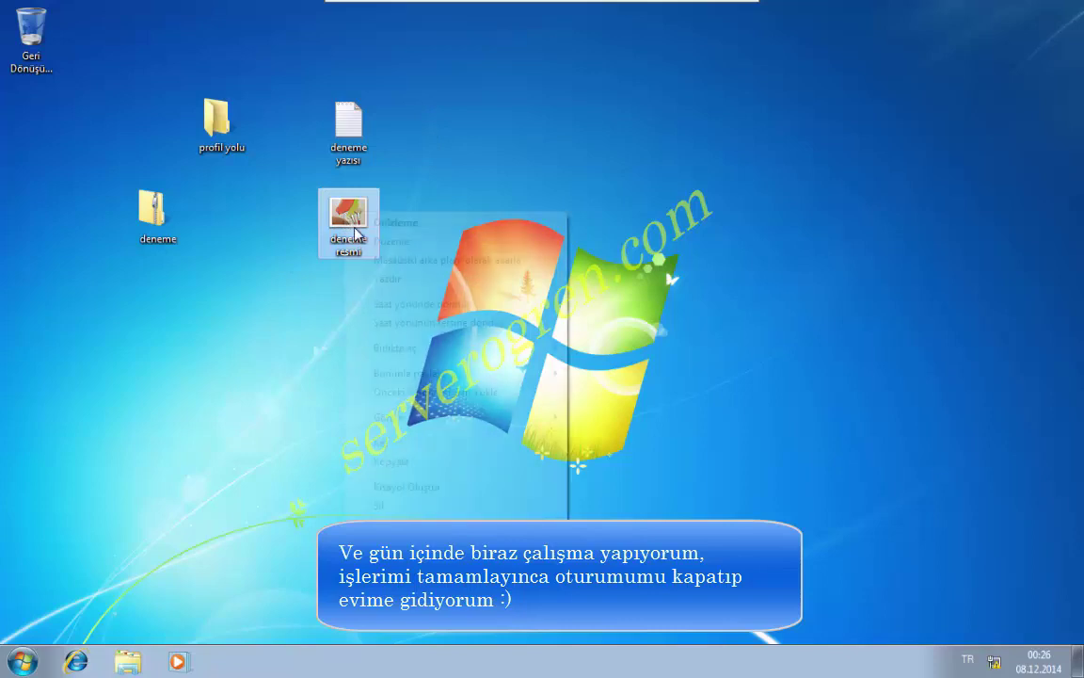
mouse_move(475, 350)
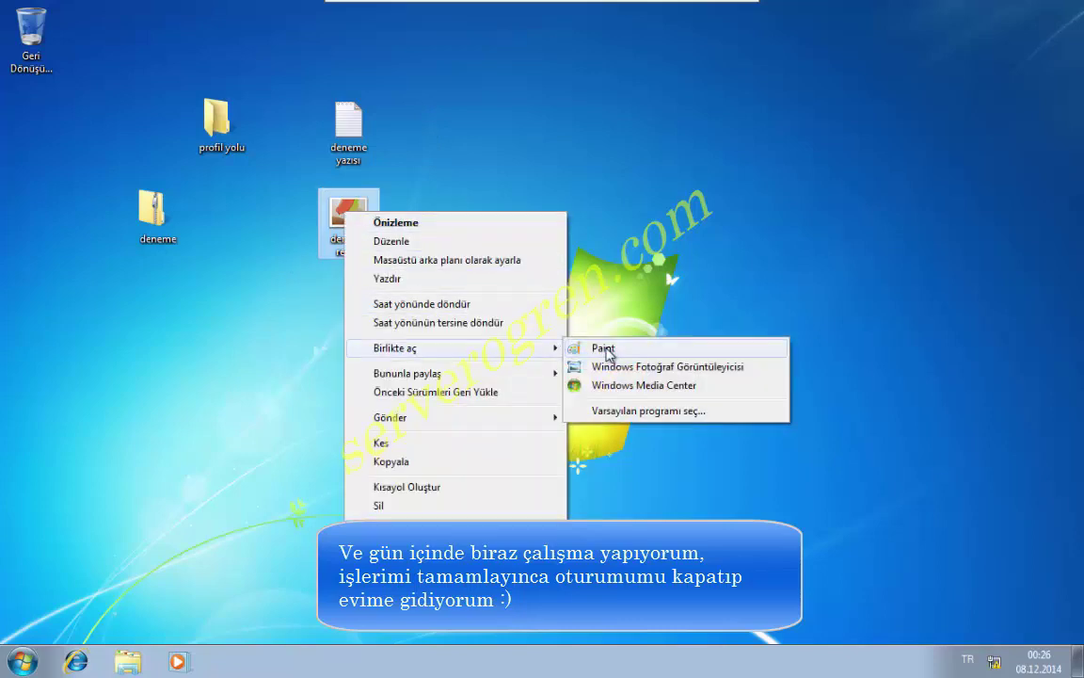
click(603, 350)
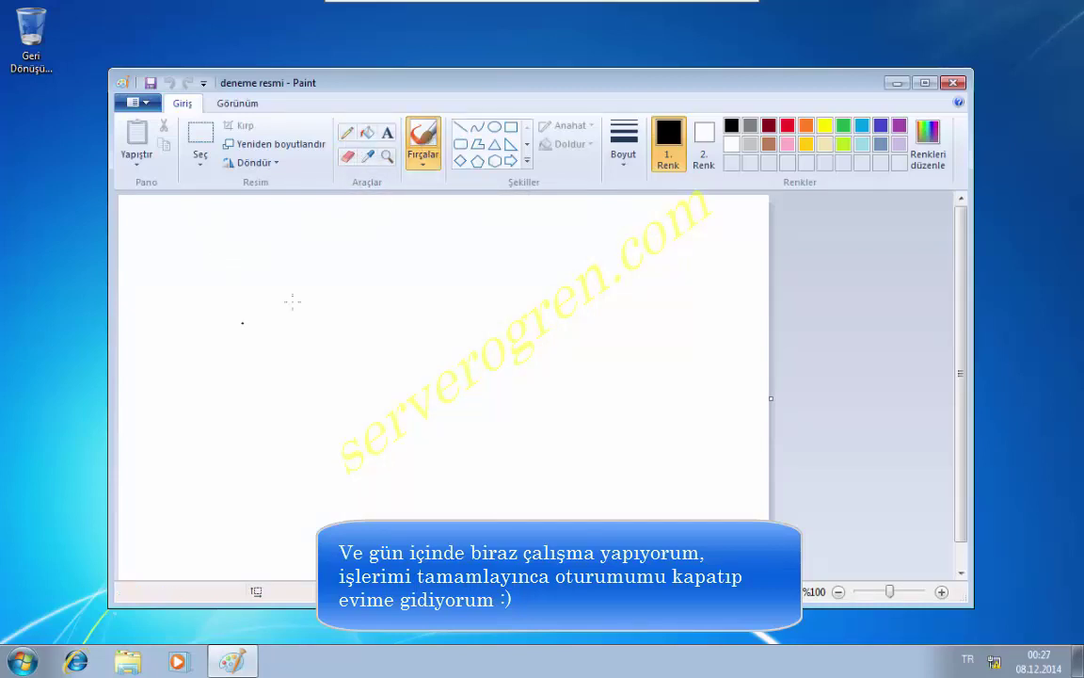
drag(257, 320, 379, 306)
mouse_move(337, 367)
mouse_down()
mouse_move(562, 406)
mouse_move(216, 469)
mouse_move(461, 434)
mouse_move(283, 376)
mouse_move(141, 282)
mouse_move(619, 268)
mouse_up()
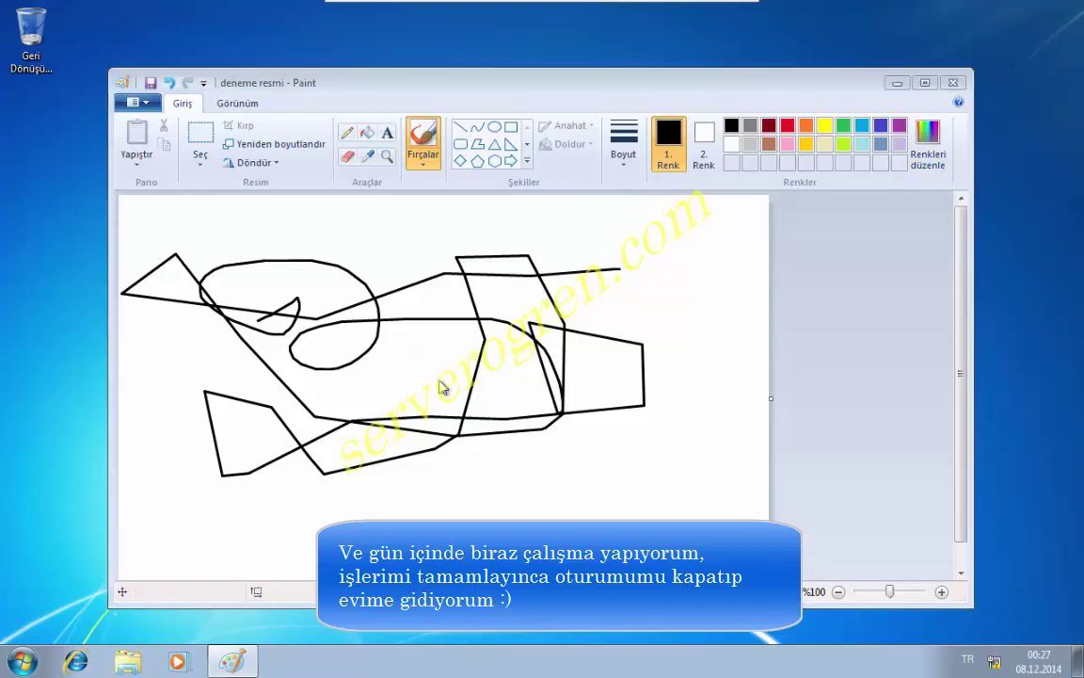
click(499, 368)
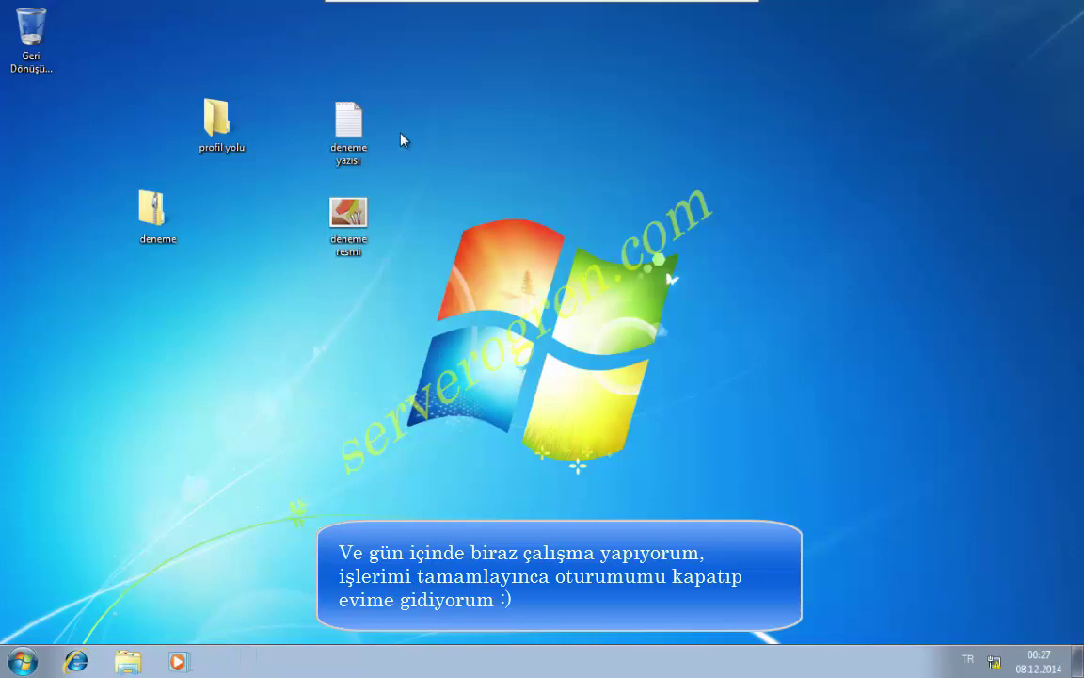
Move deneme yazısı and deneme resmi into profil yolu, then refresh the desktop.
drag(328, 217, 217, 127)
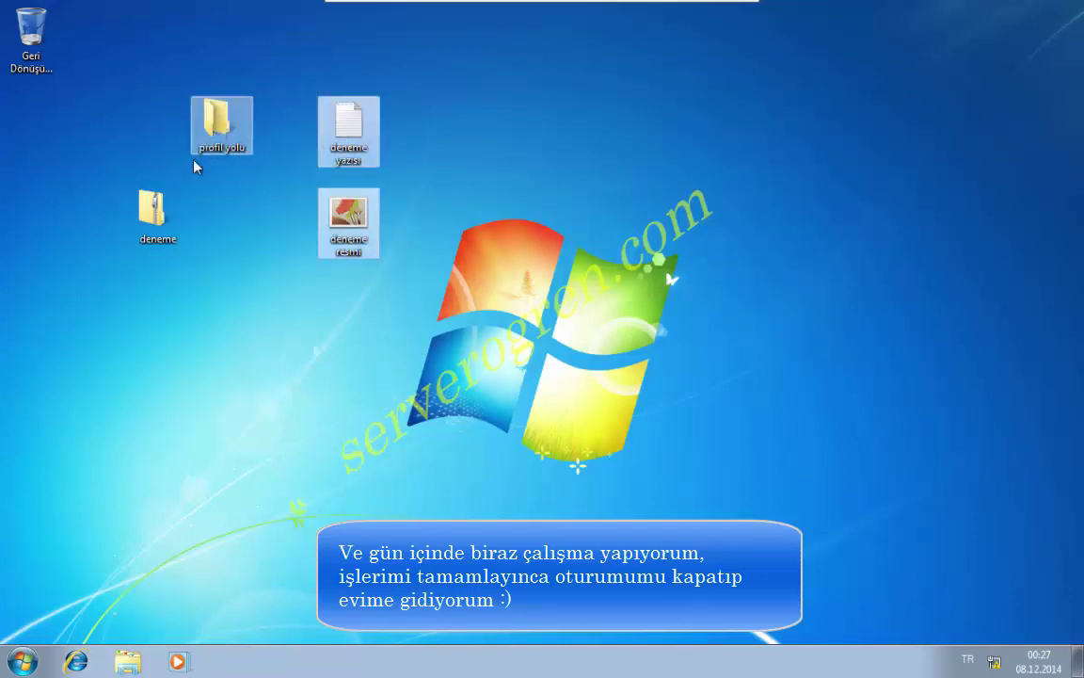
drag(155, 214, 153, 214)
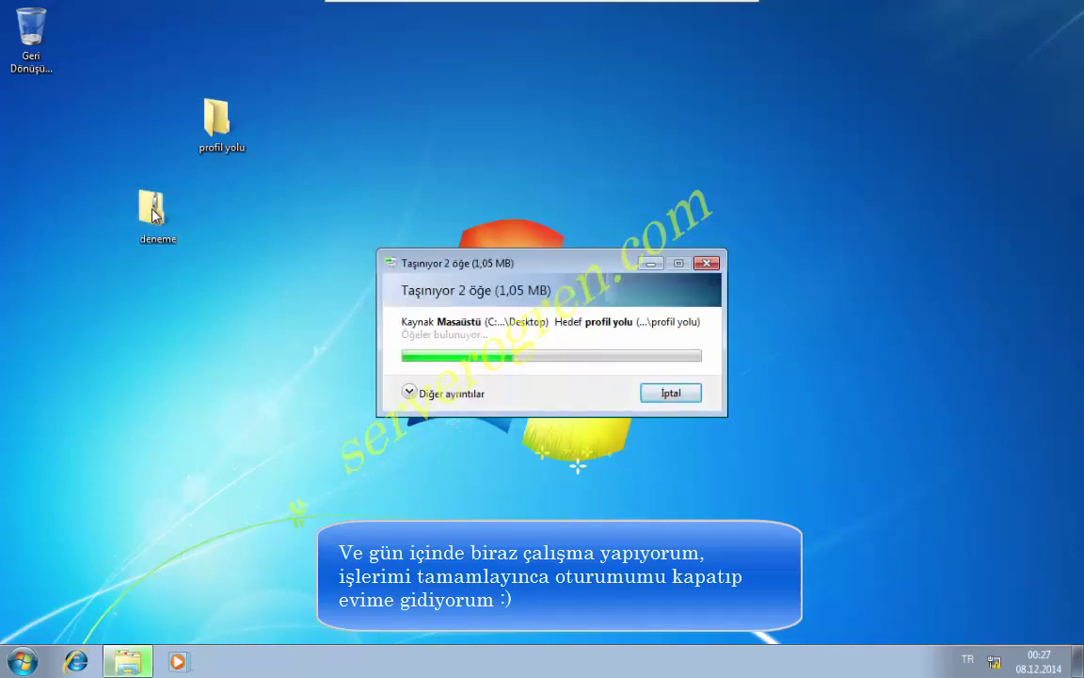
right_click(252, 215)
click(287, 263)
Log the client user off (Oturumu kapat) and switch to the server VM.
click(22, 660)
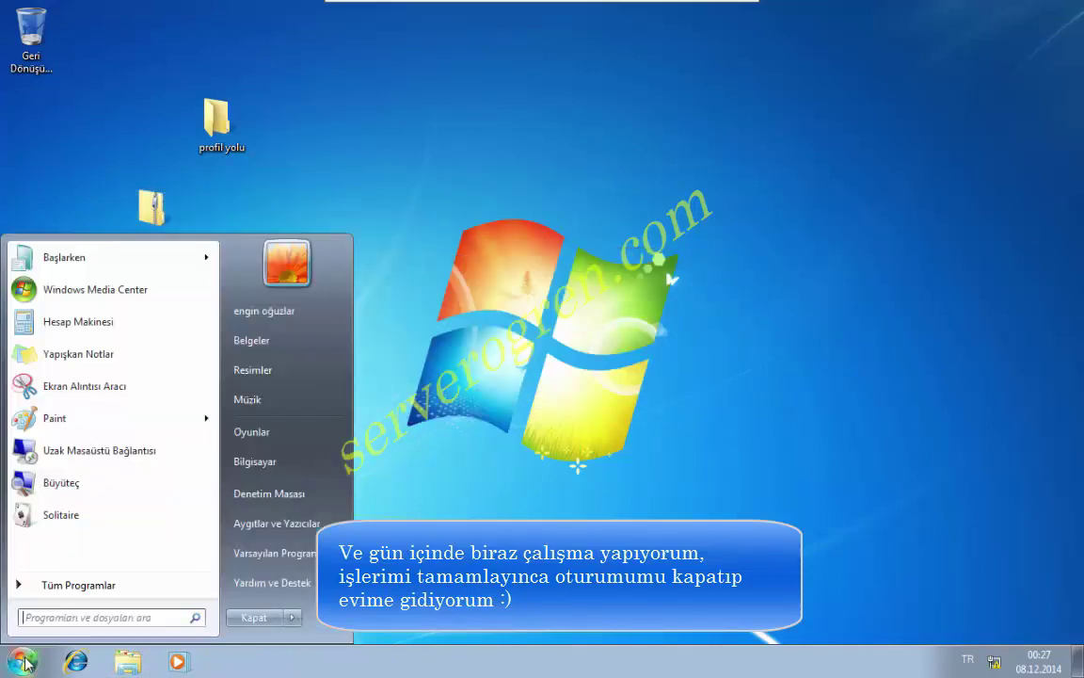
mouse_move(293, 623)
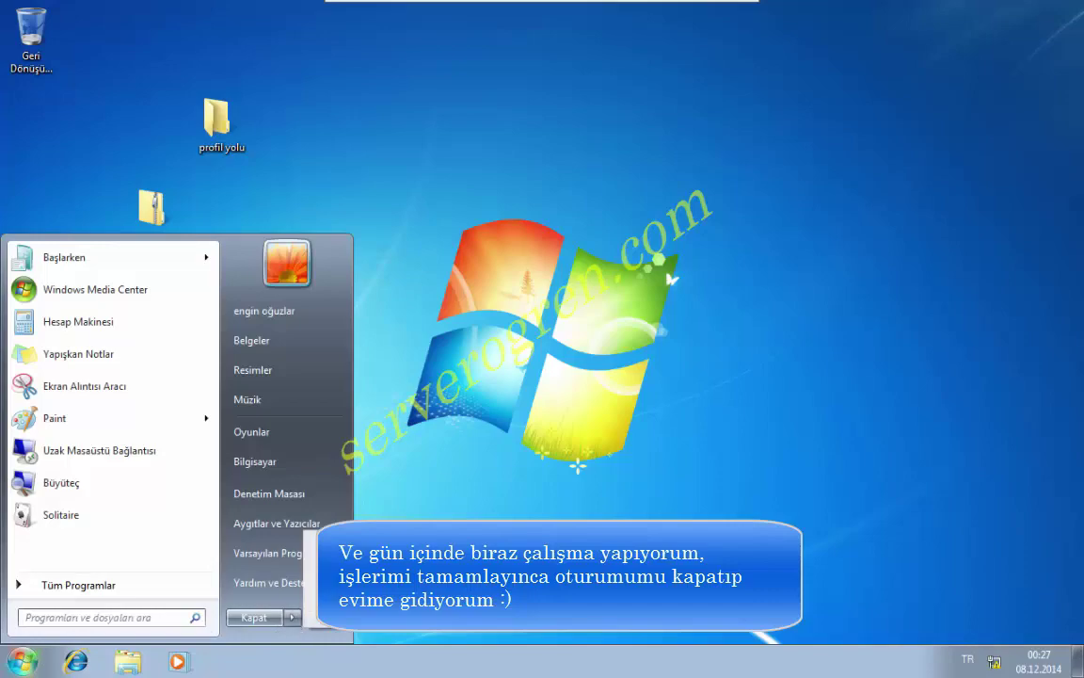
click(402, 553)
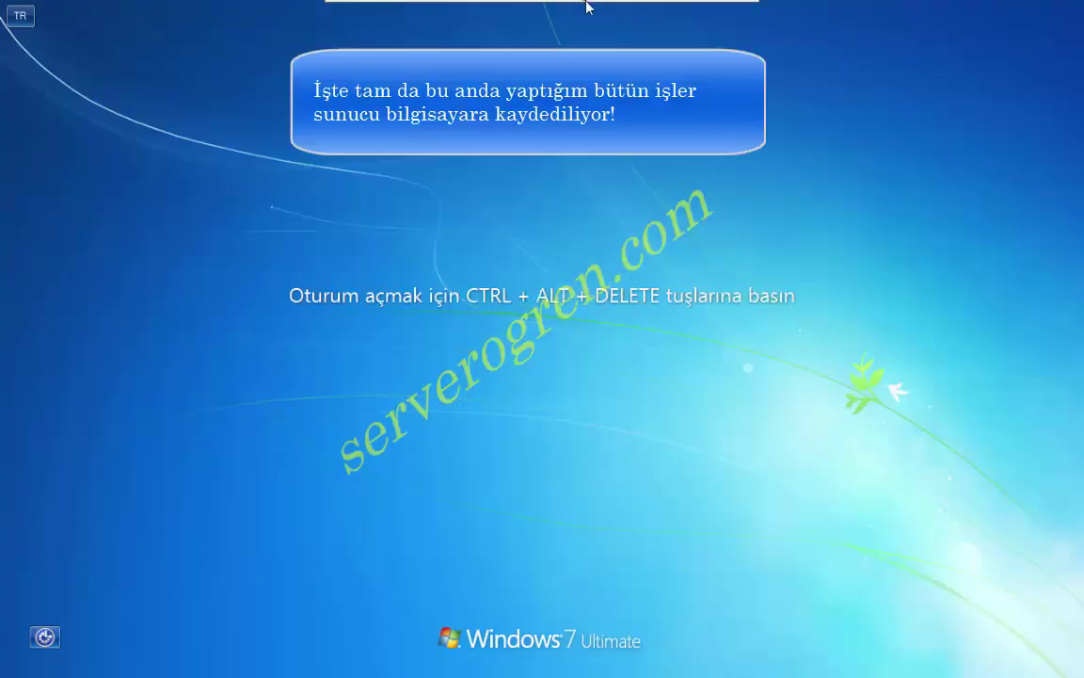
mouse_move(587, 7)
click(666, 13)
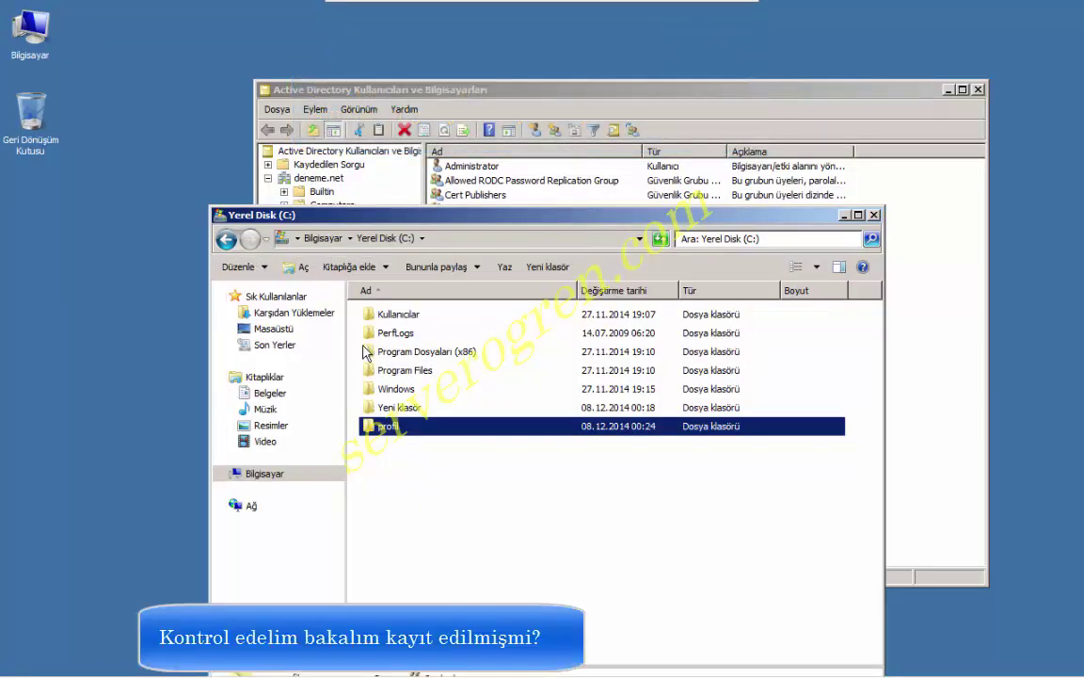
Open C:\profil, try engino.V2 with Devam, and follow the denial's güvenlik sekmesi link.
click(411, 454)
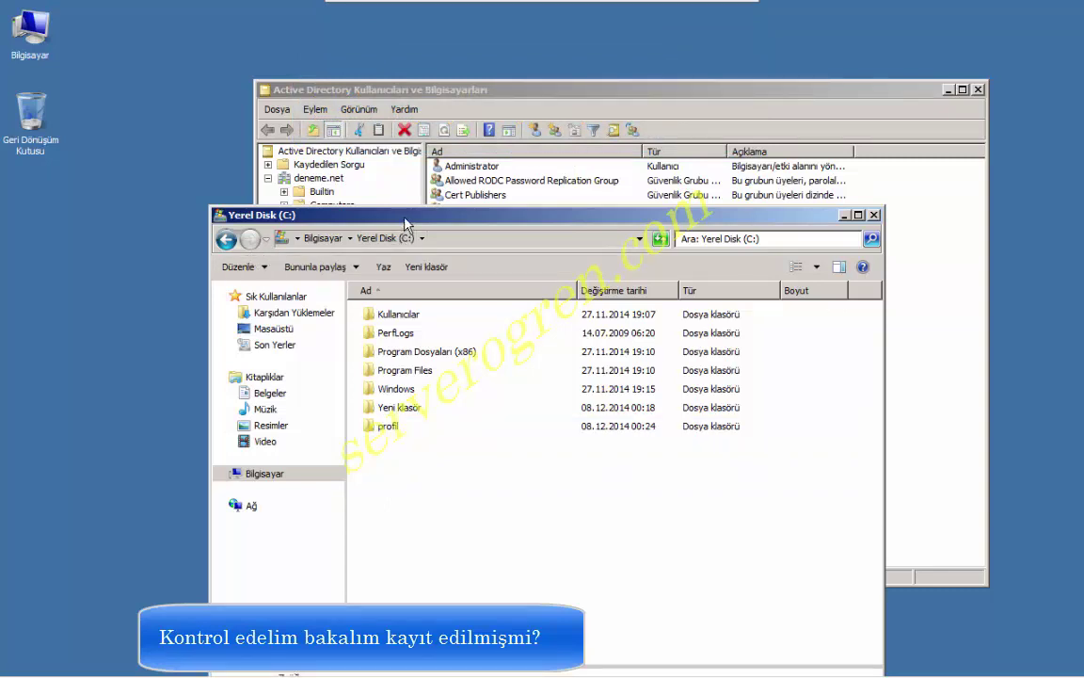
click(388, 430)
double_click(388, 430)
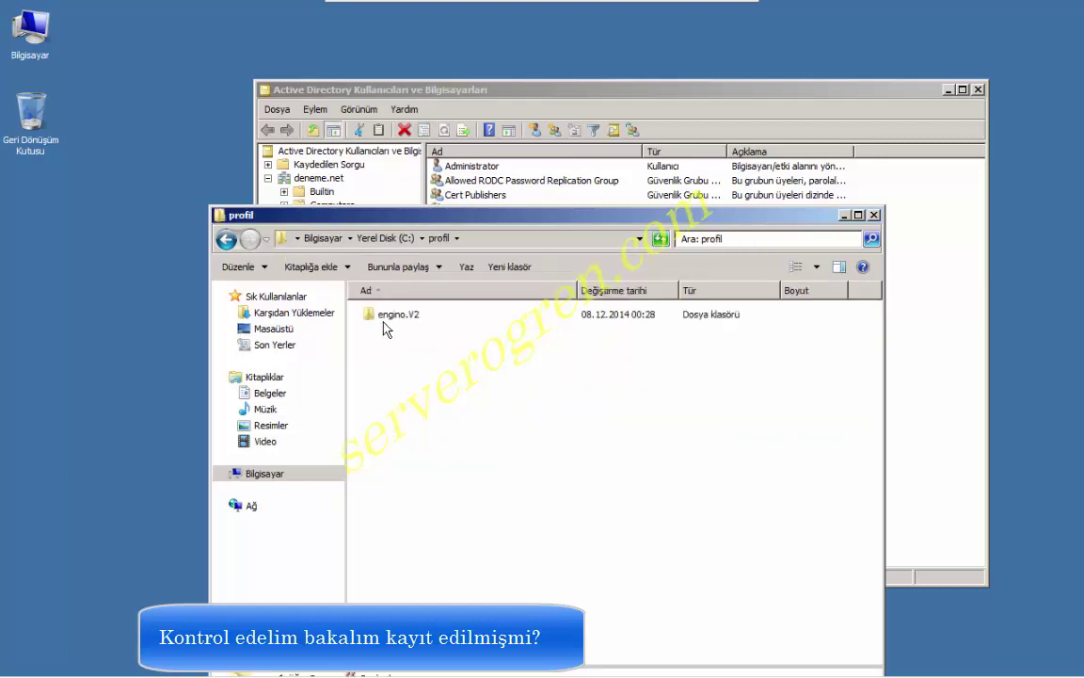
double_click(386, 317)
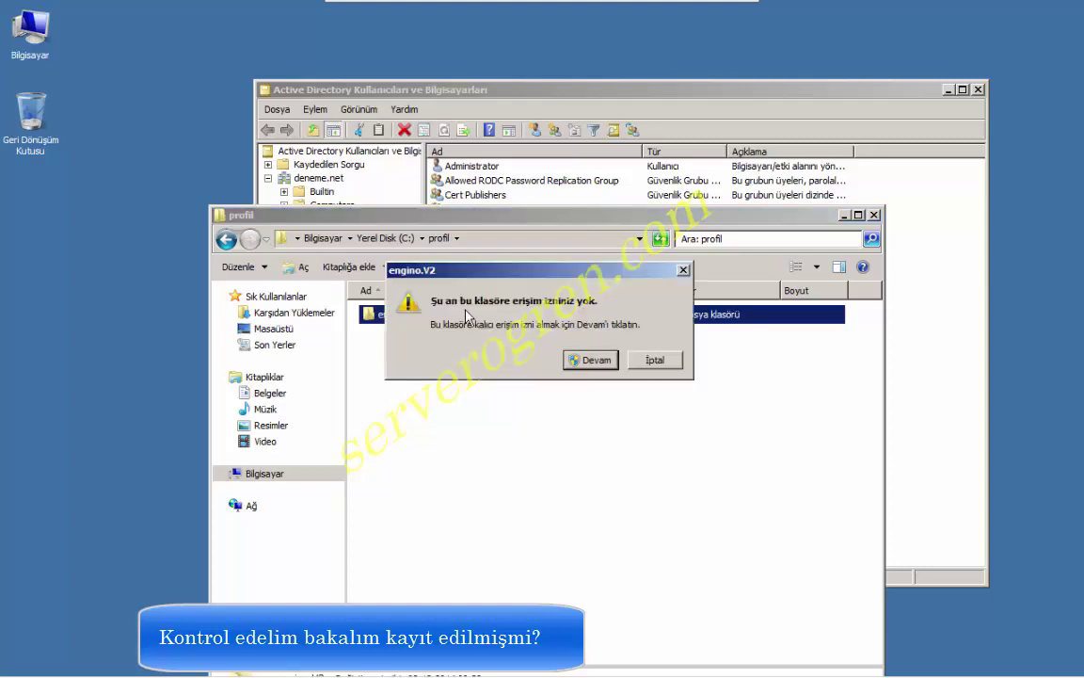
click(596, 360)
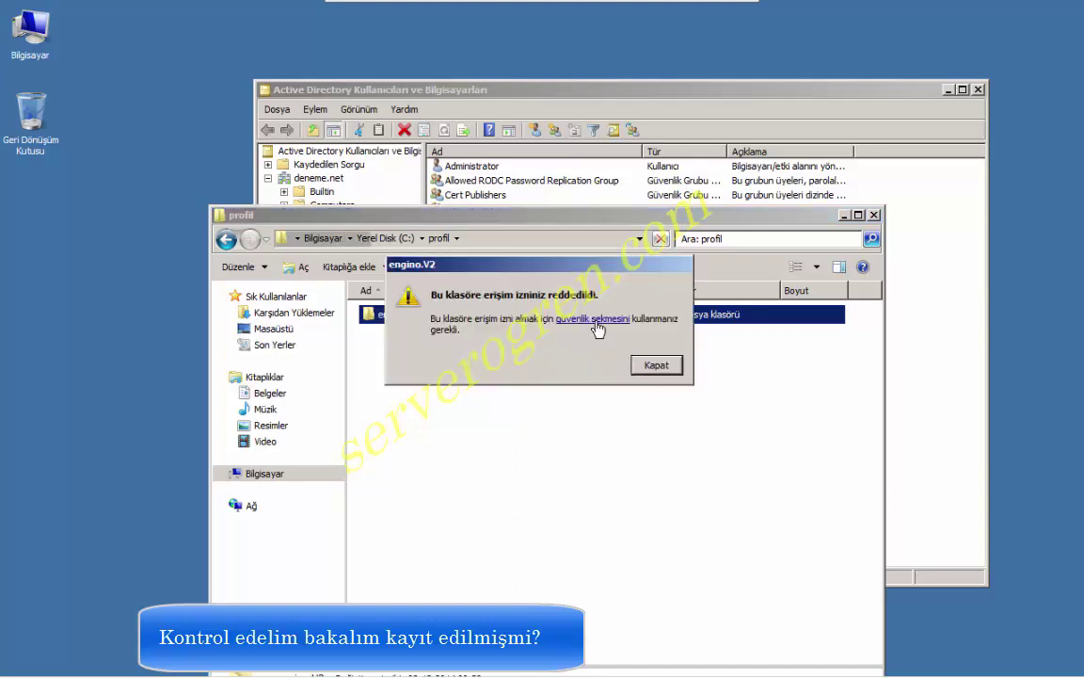
click(595, 320)
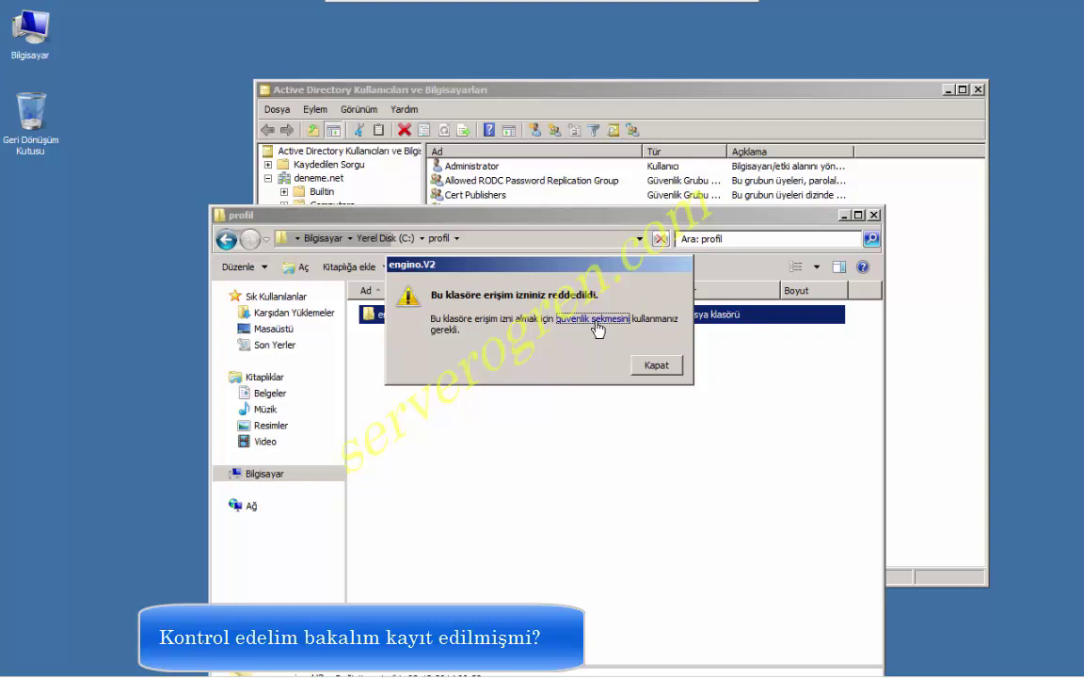
click(595, 320)
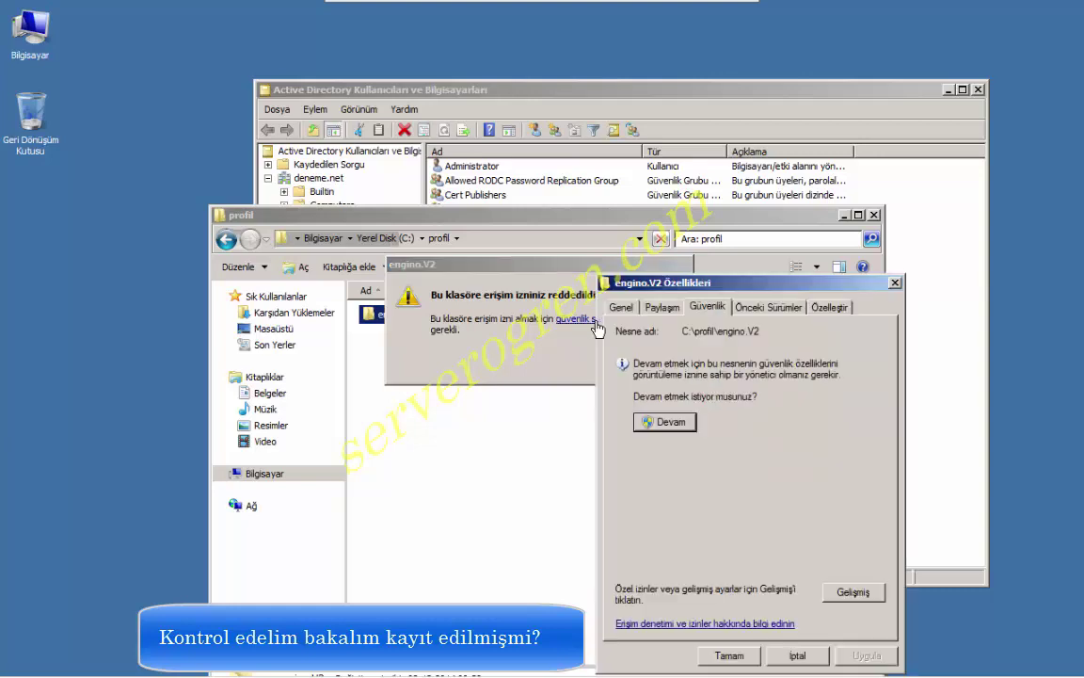
Set DENEME\Administrators as engino.V2's owner, apply it, and close every dialog.
click(671, 423)
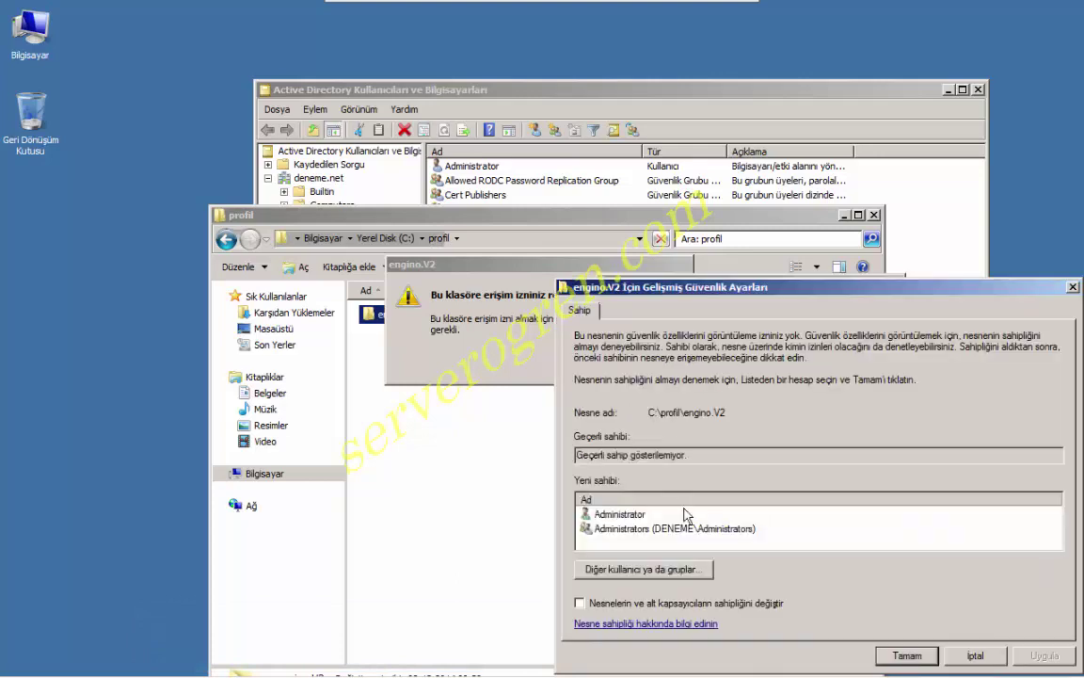
click(665, 530)
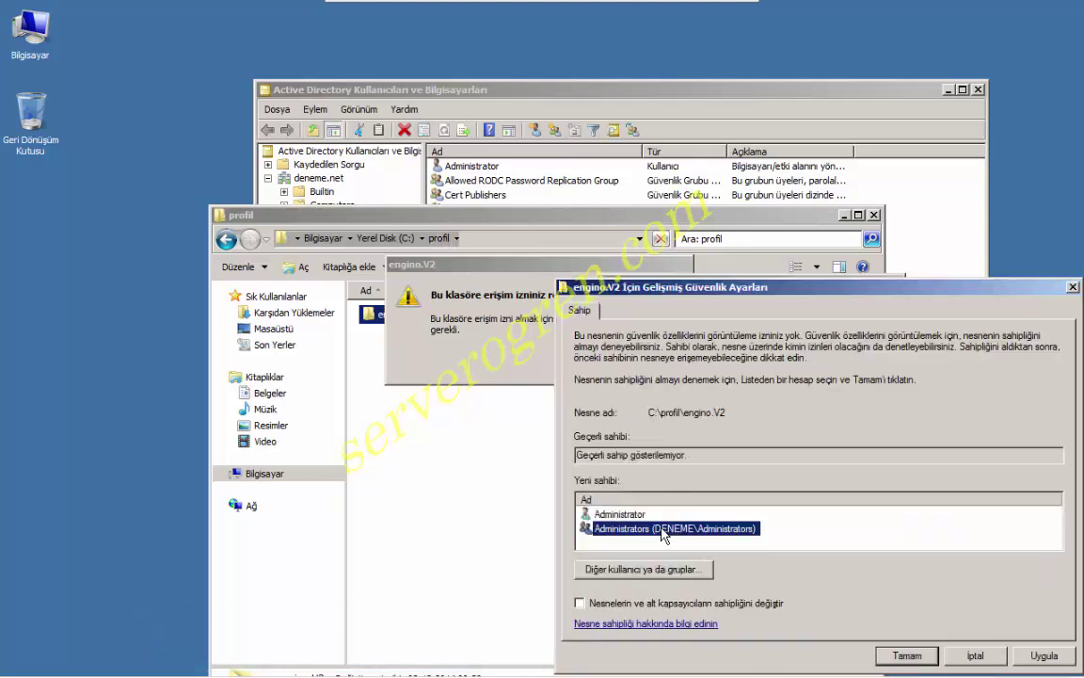
click(1044, 655)
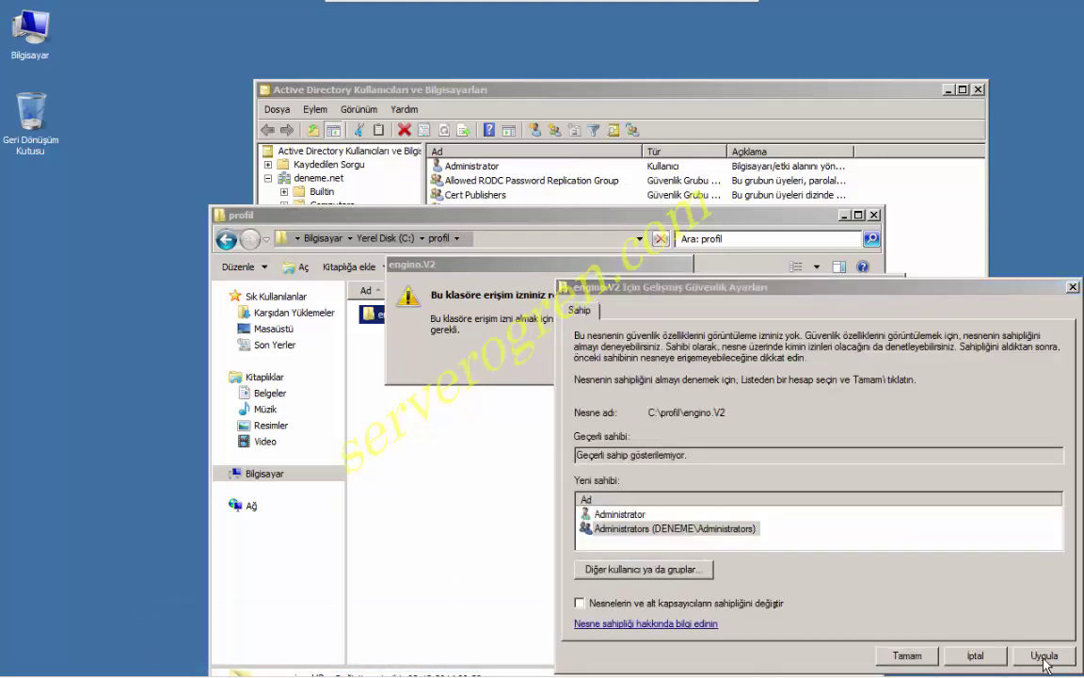
click(680, 401)
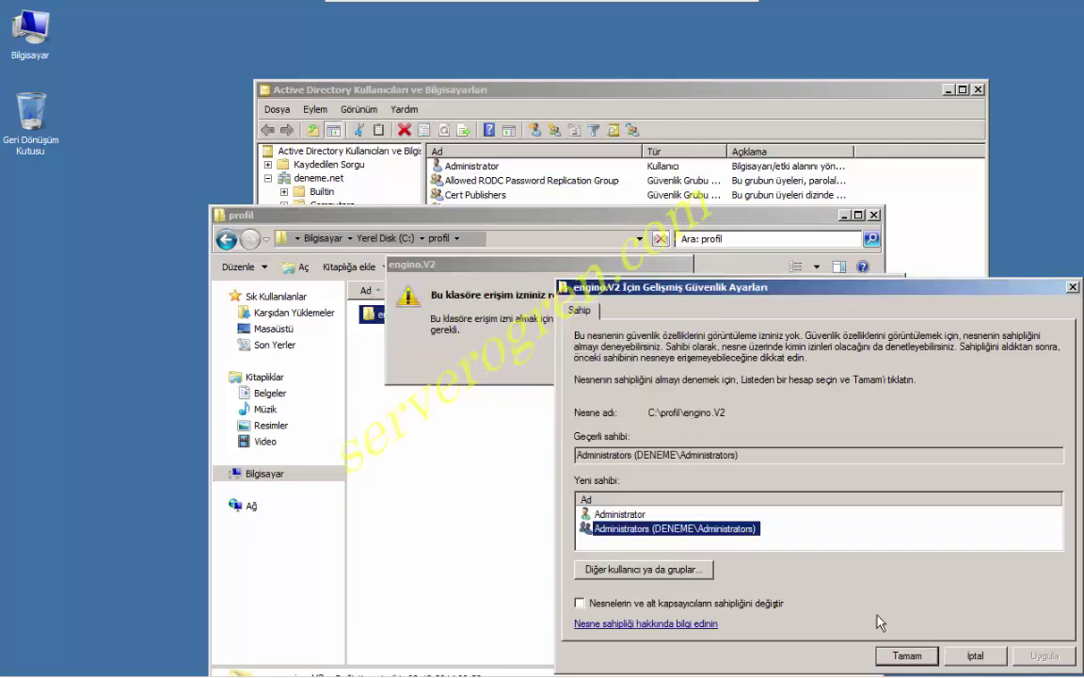
click(909, 655)
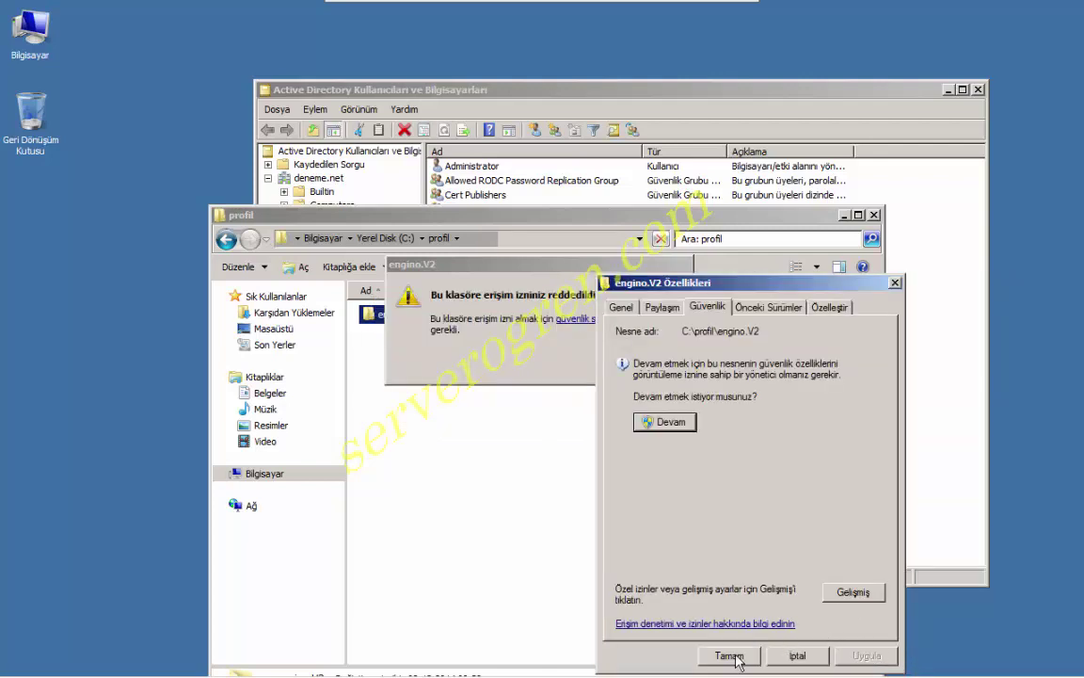
click(734, 659)
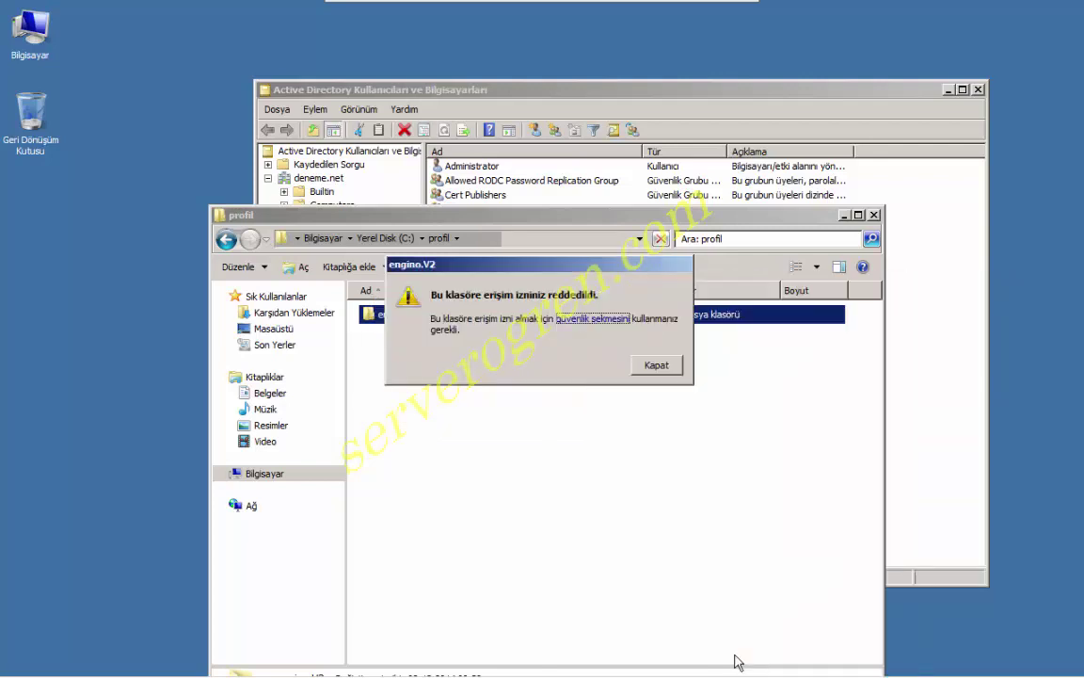
click(664, 368)
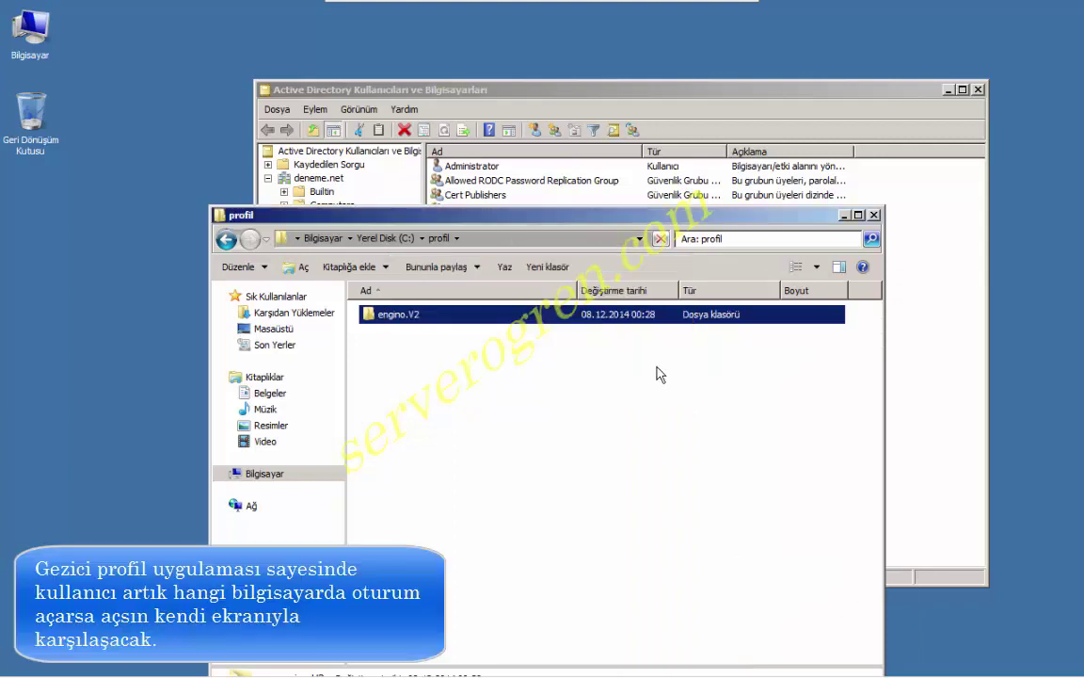
Enter engino.V2 via Devam, then try Desktop and open its security settings from the denial.
double_click(381, 317)
click(595, 361)
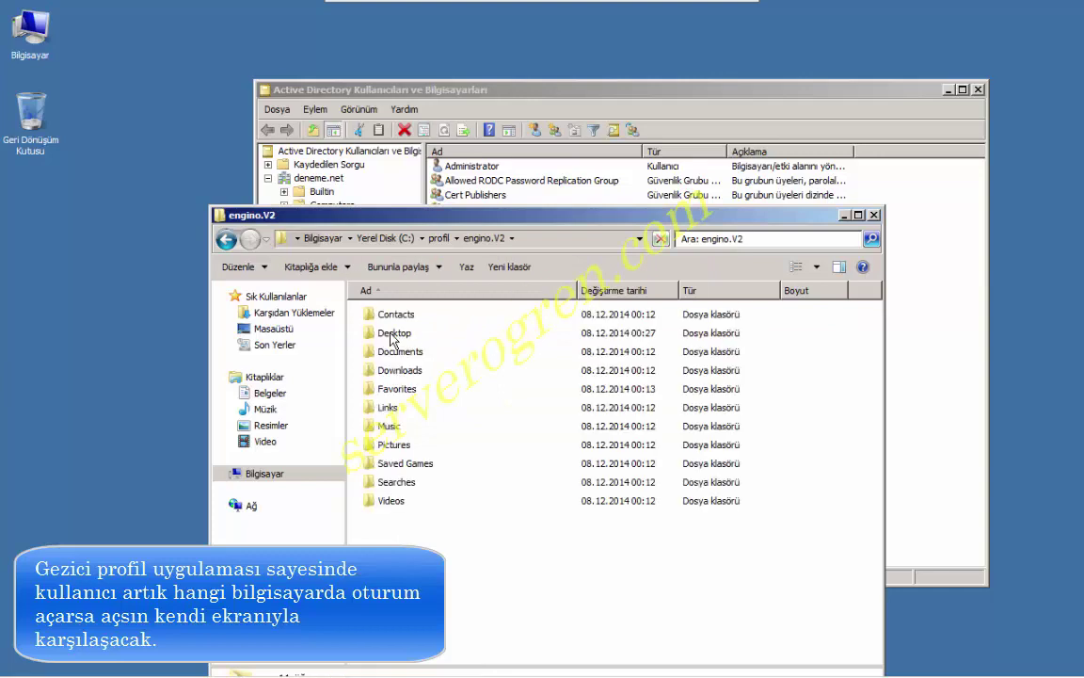
click(383, 337)
double_click(383, 335)
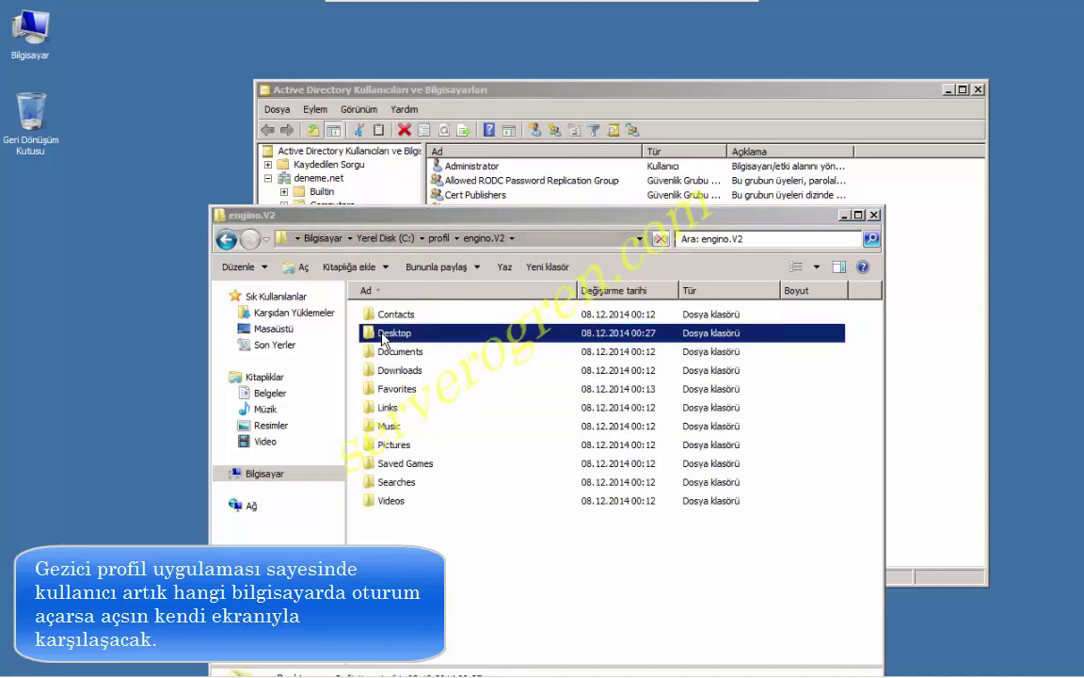
click(600, 361)
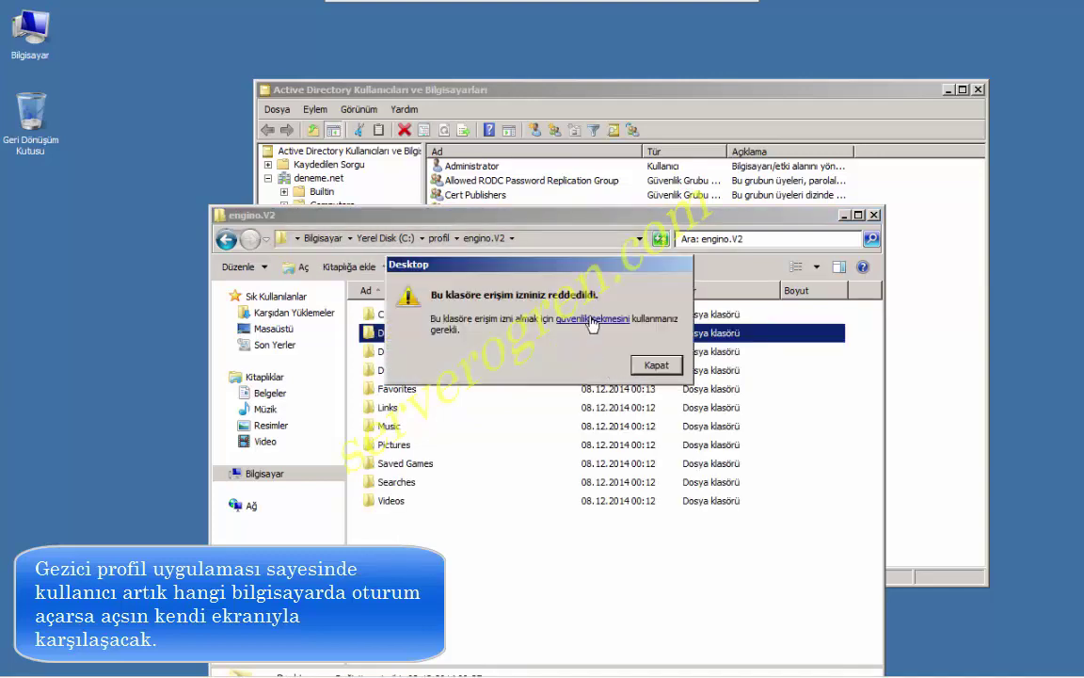
click(590, 320)
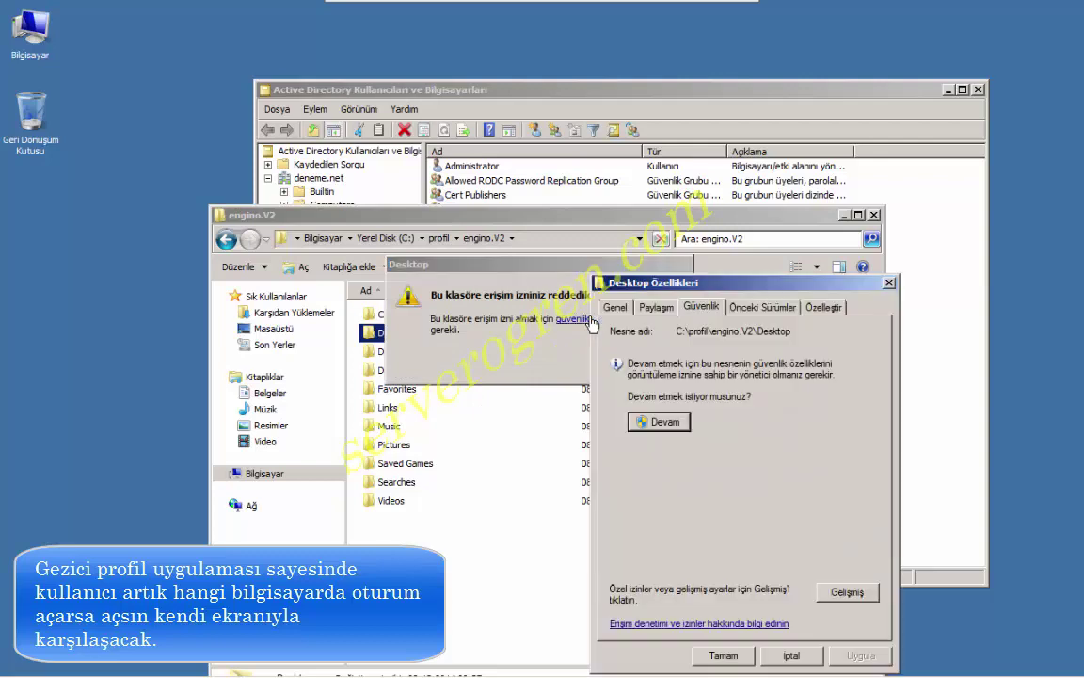
Make Administrators the owner of the Desktop folder, apply, and close all dialogs.
click(668, 424)
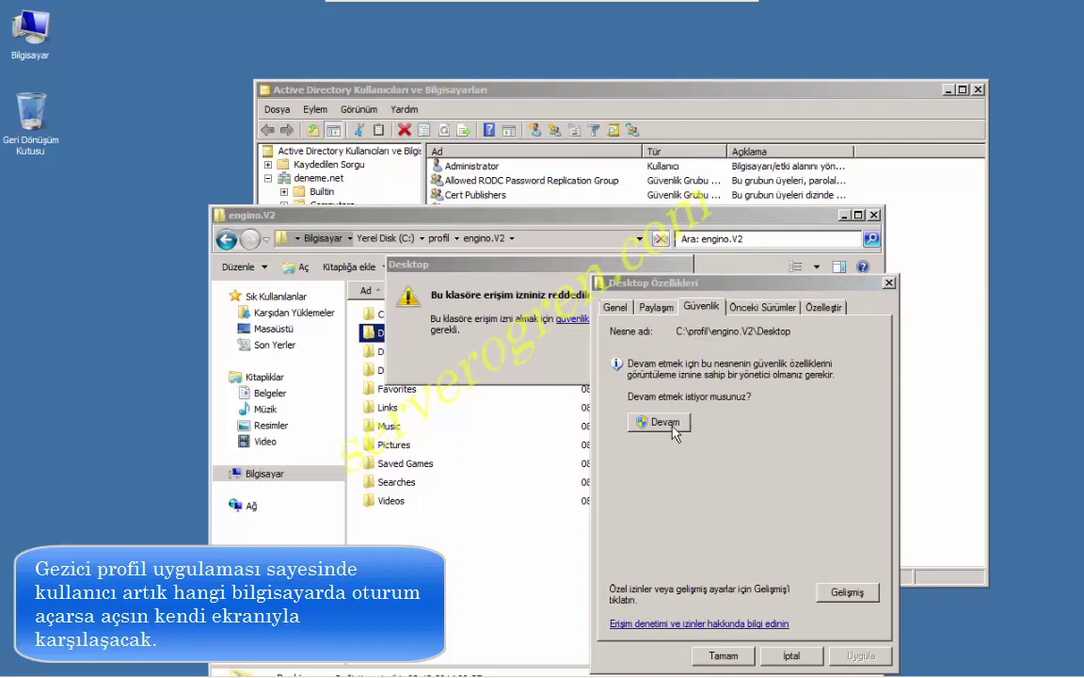
click(685, 528)
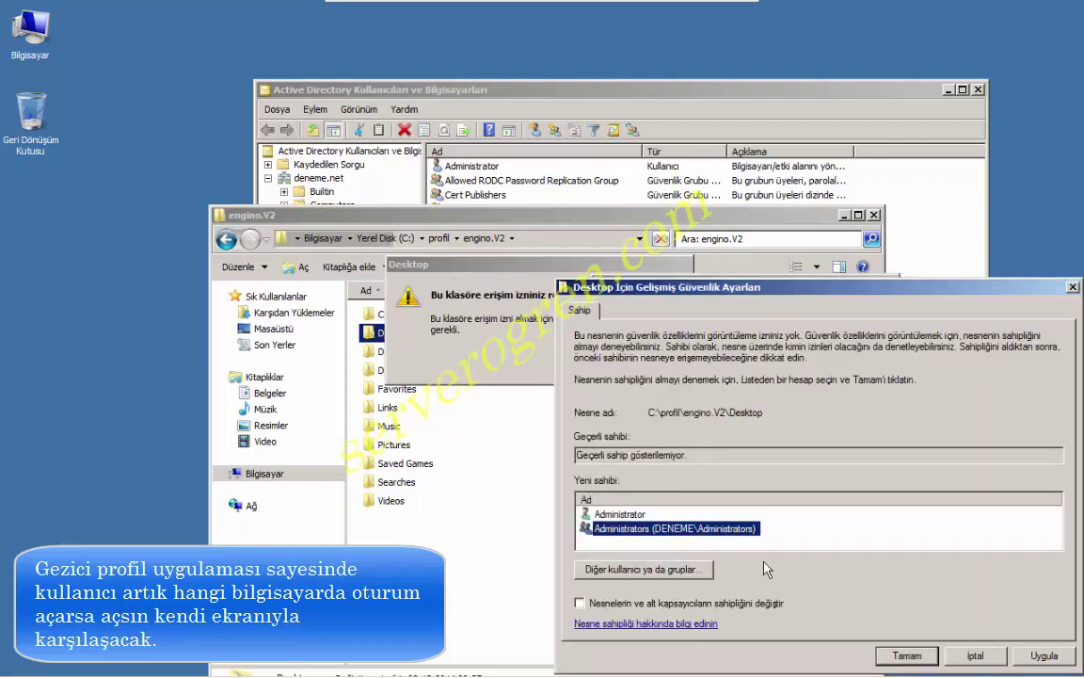
click(1039, 655)
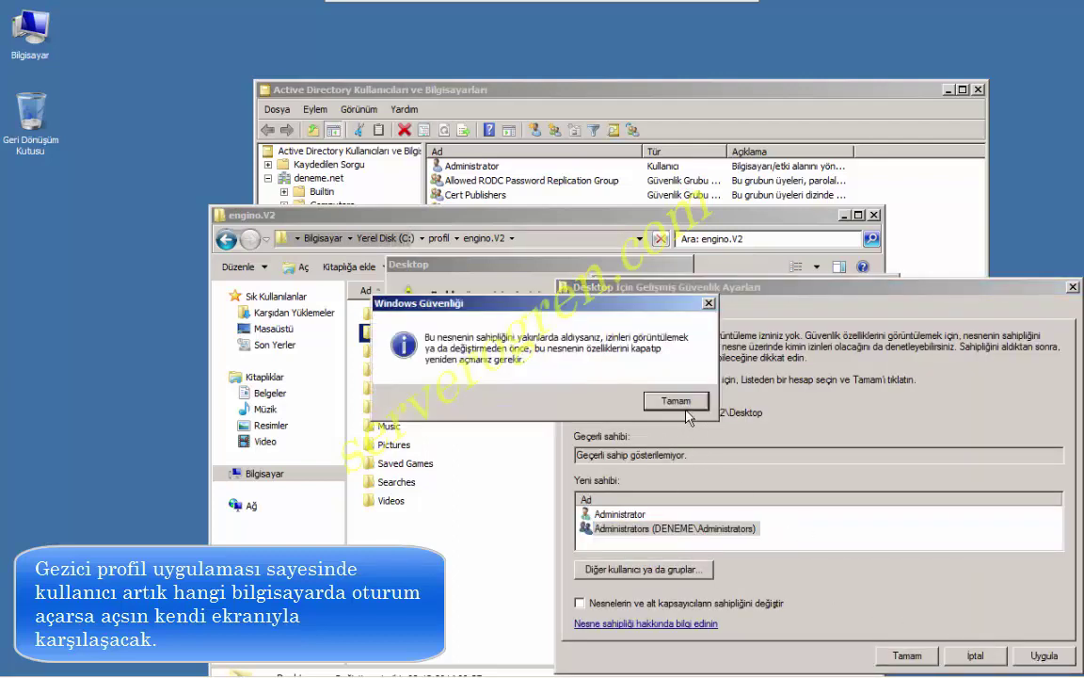
click(683, 404)
key(Return)
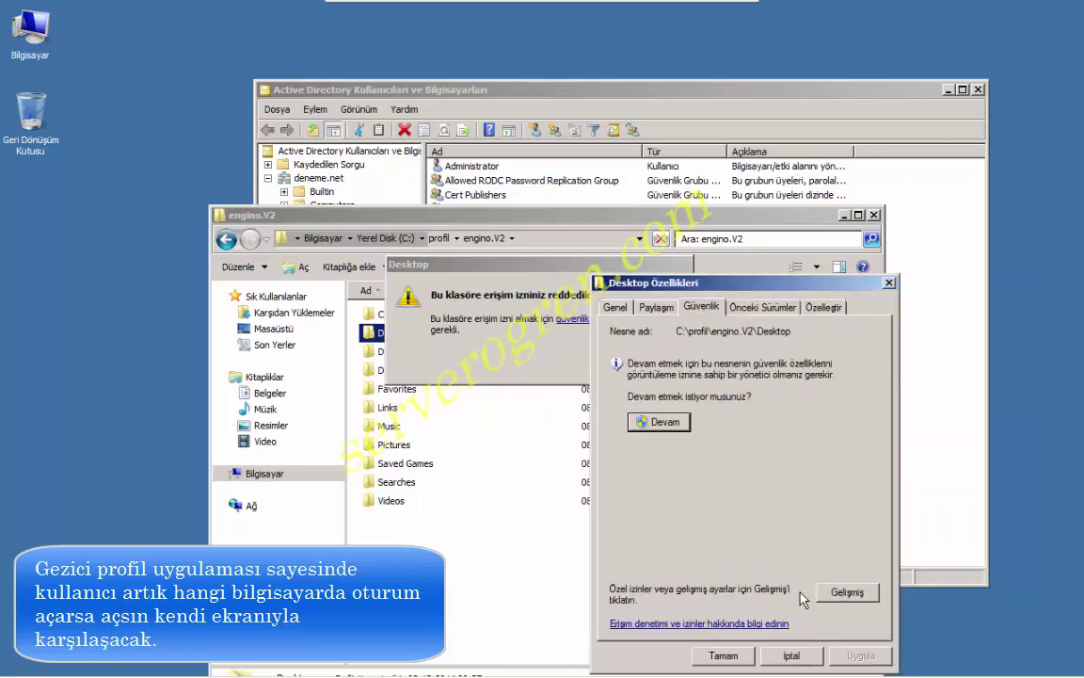
key(Return)
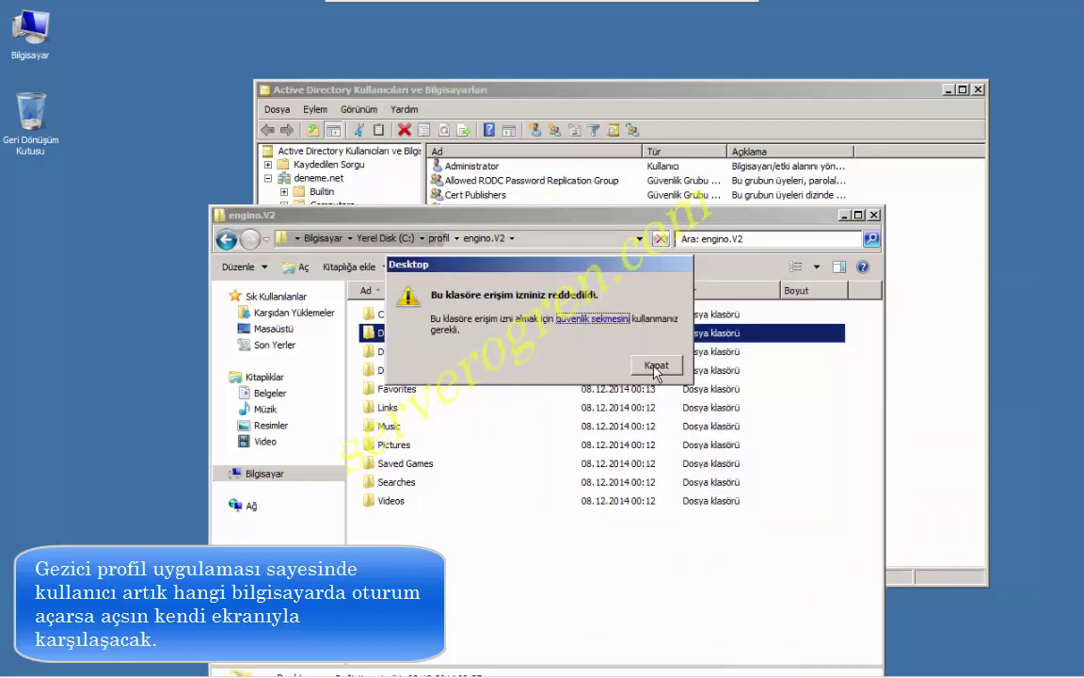
click(656, 366)
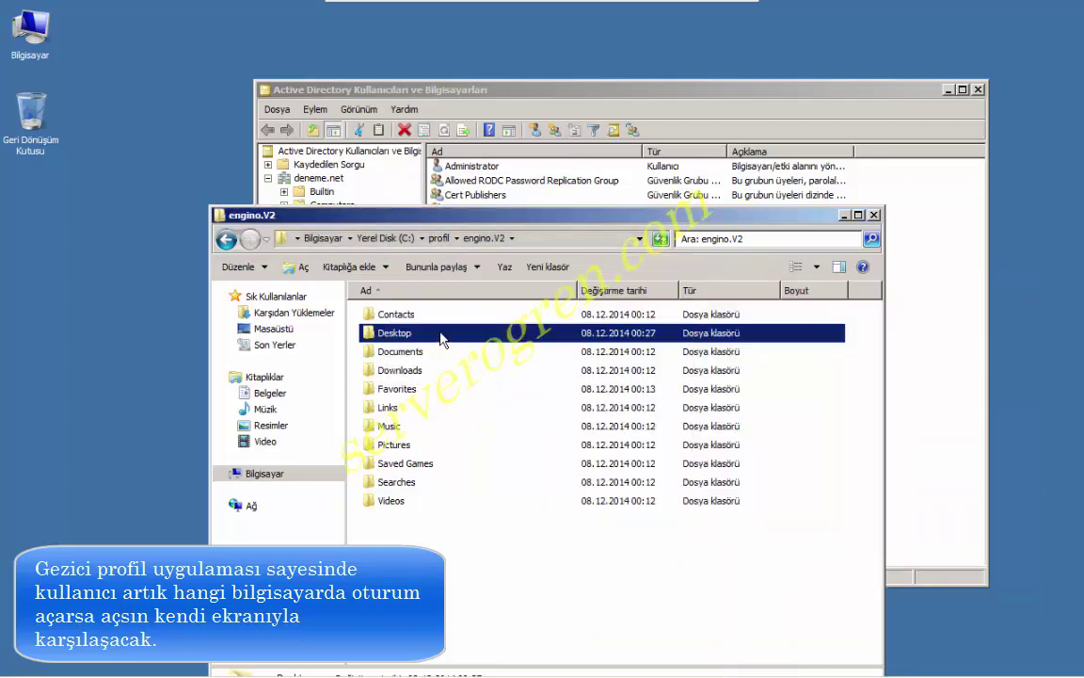
Enter Desktop via Devam, then try profil yolu and open its security settings.
double_click(442, 339)
click(581, 358)
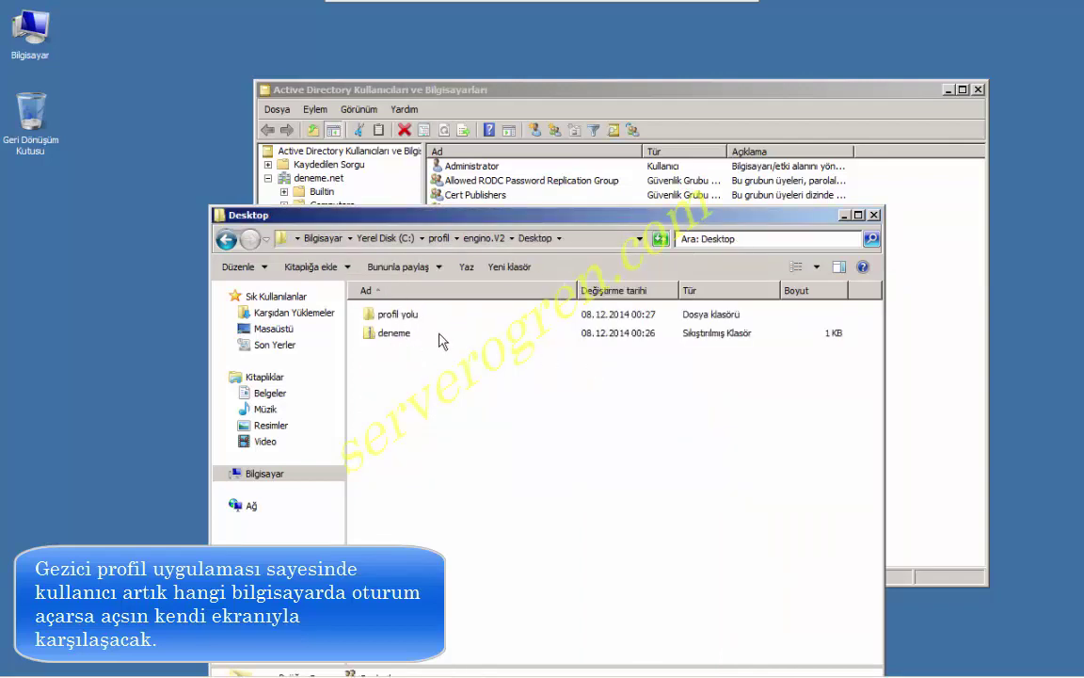
double_click(411, 317)
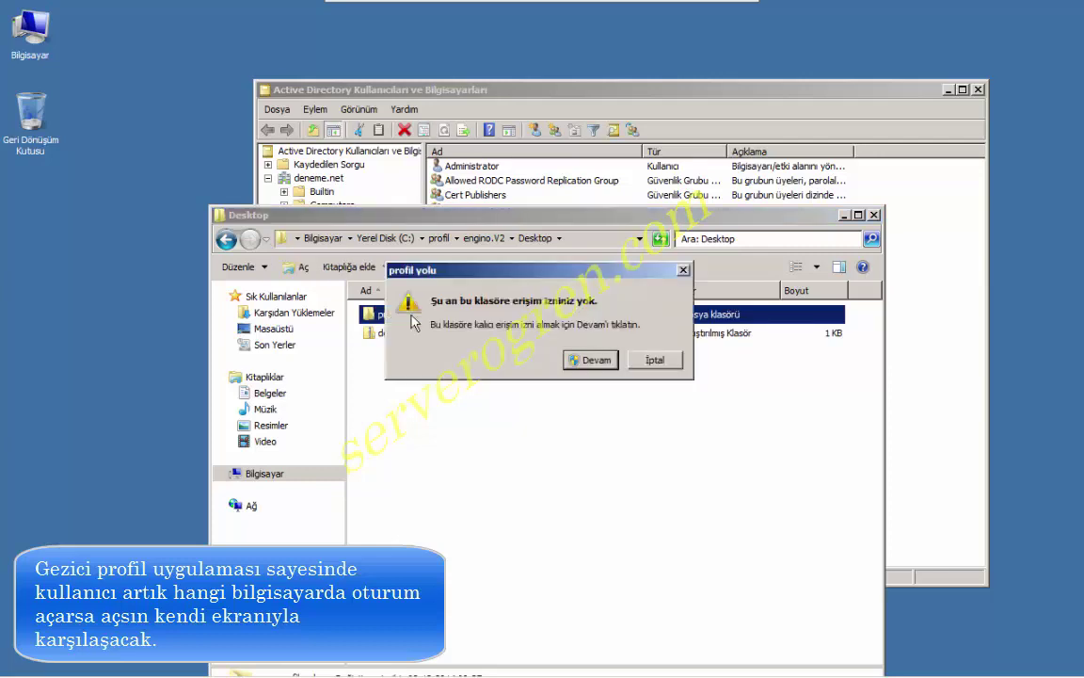
click(566, 361)
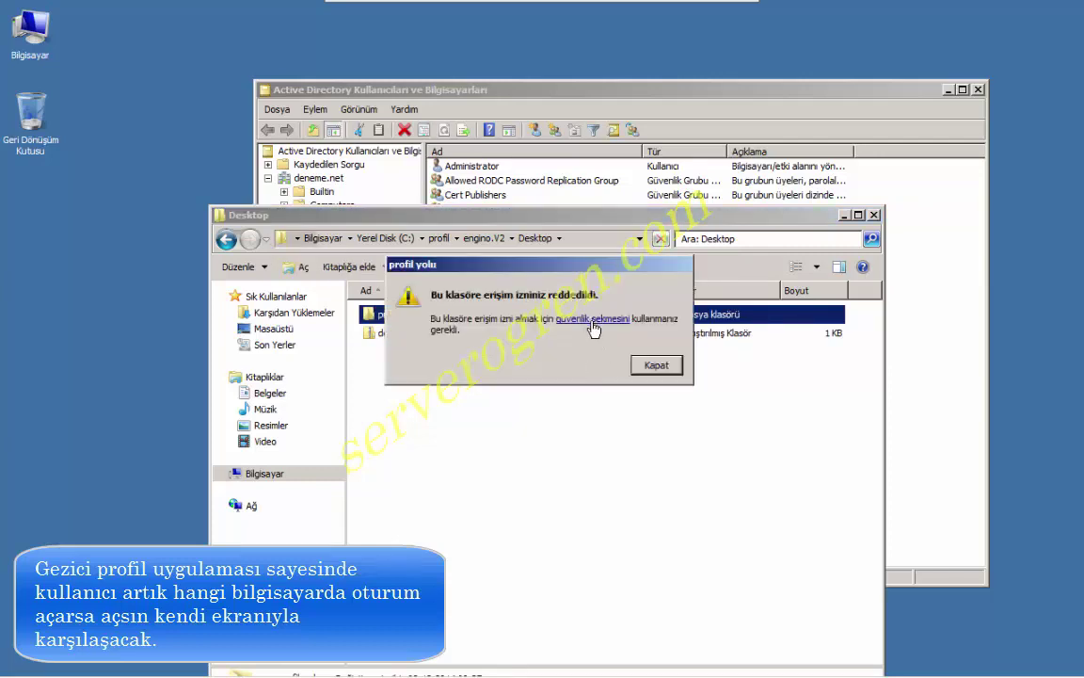
click(592, 322)
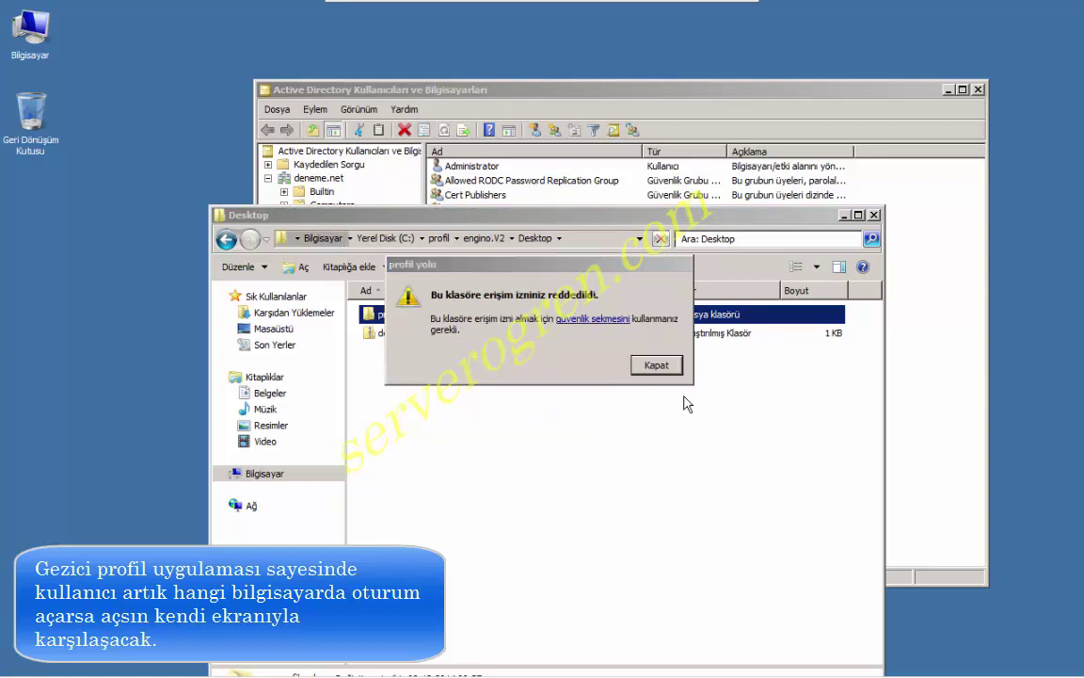
Give Administrators ownership of profil yolu, close the dialogs, and reopen it to view the test files.
click(770, 425)
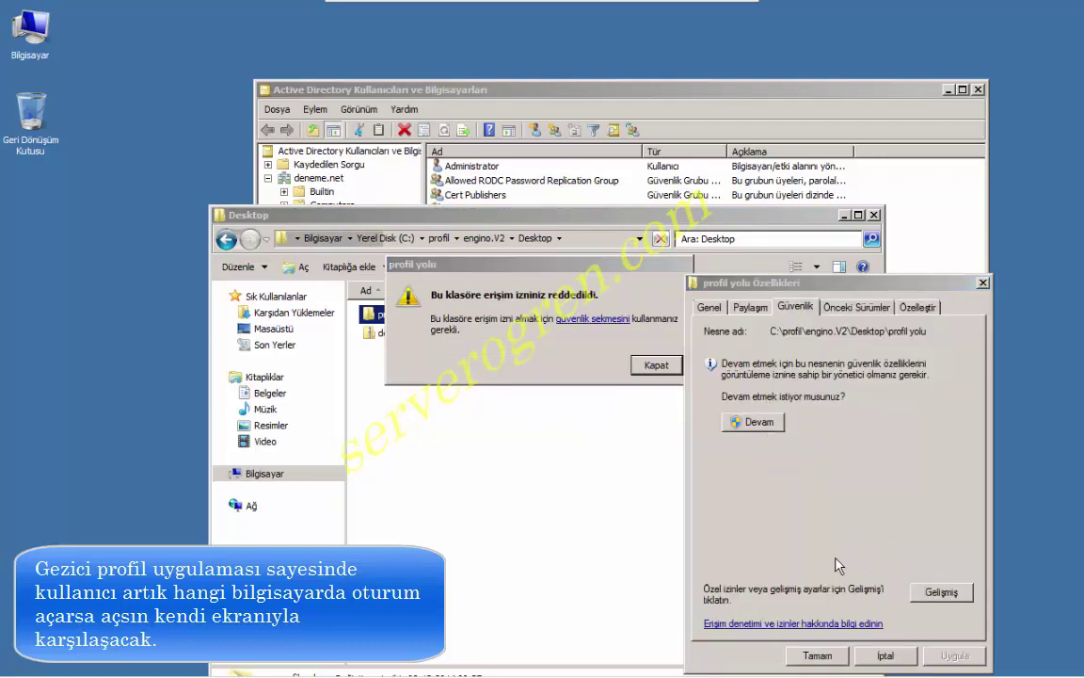
click(659, 528)
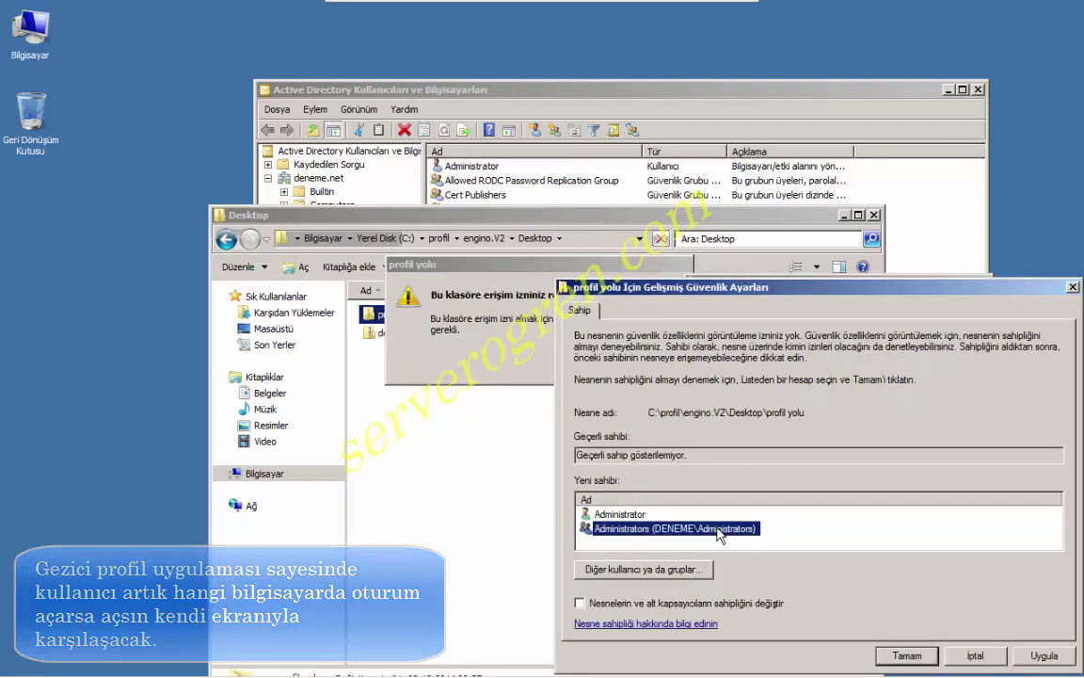
click(1026, 652)
click(690, 403)
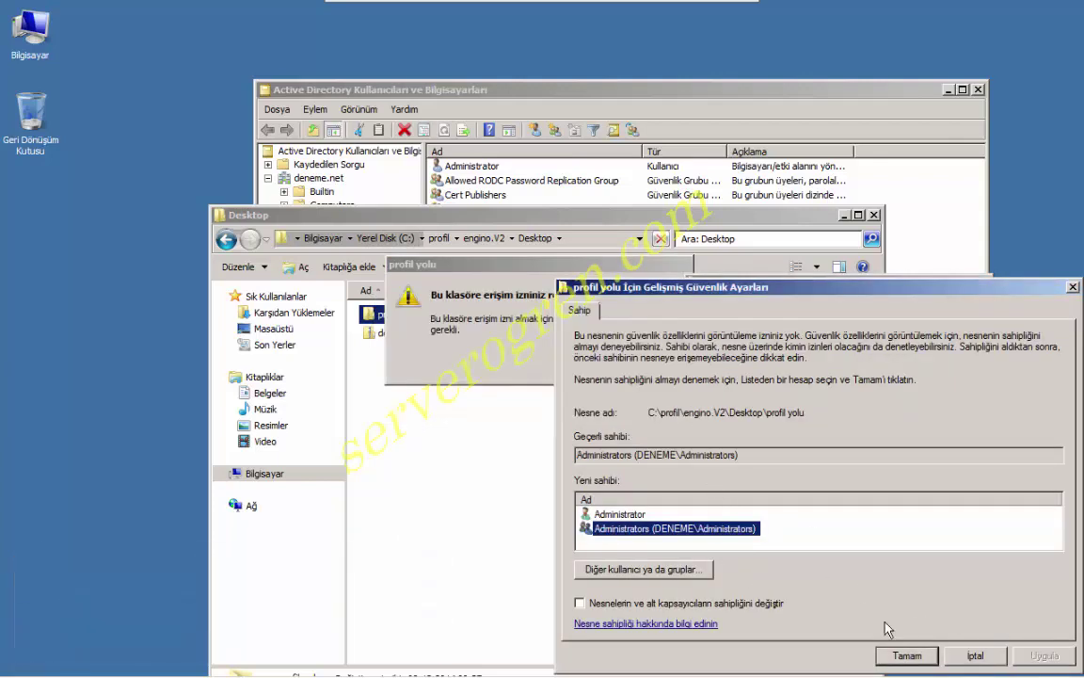
click(906, 654)
click(889, 653)
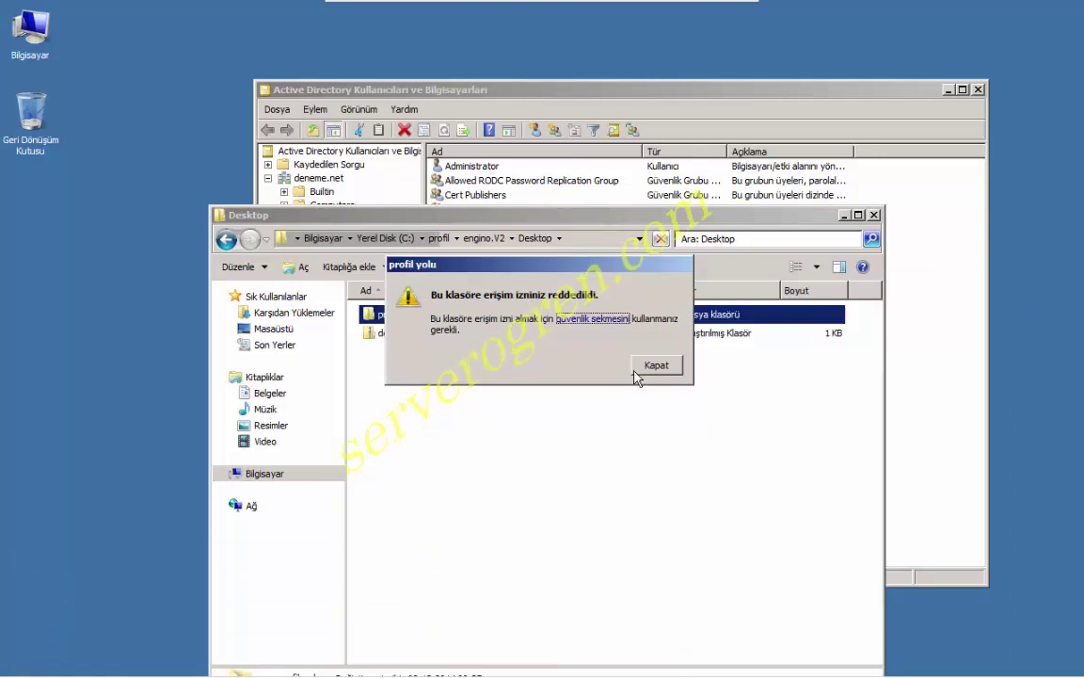
click(649, 372)
double_click(444, 320)
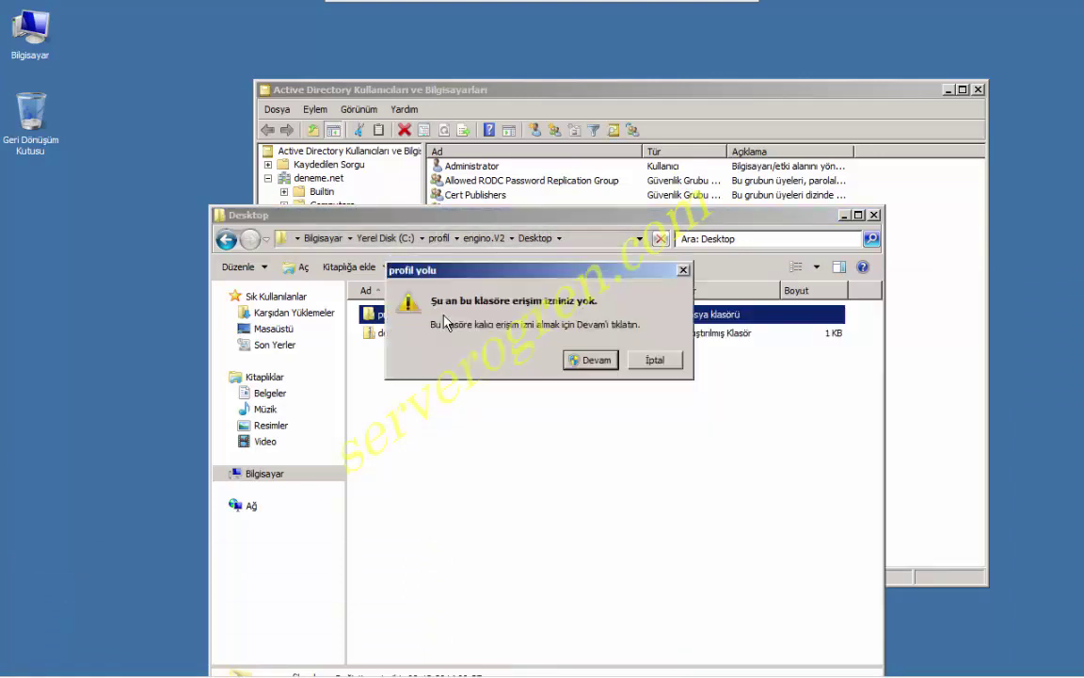
click(581, 365)
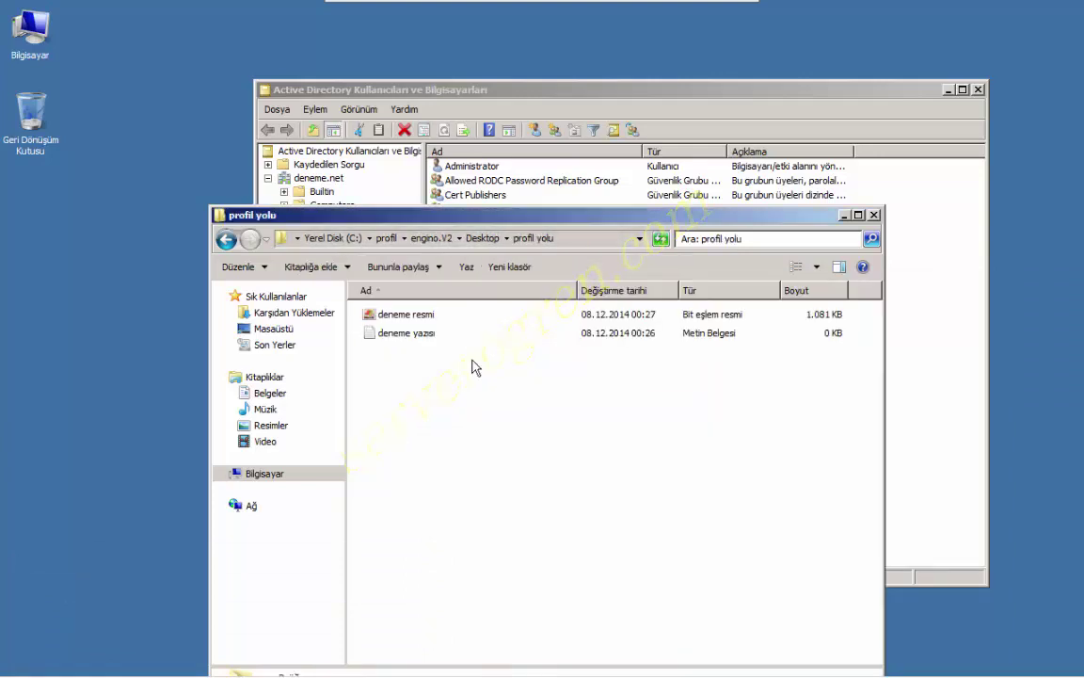